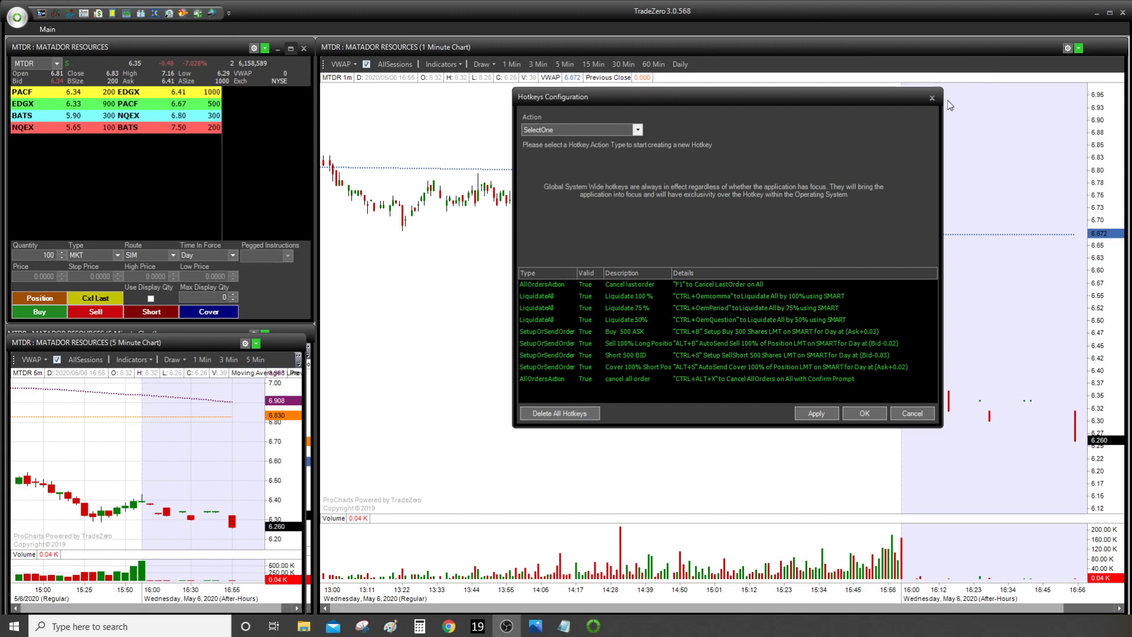
click(931, 98)
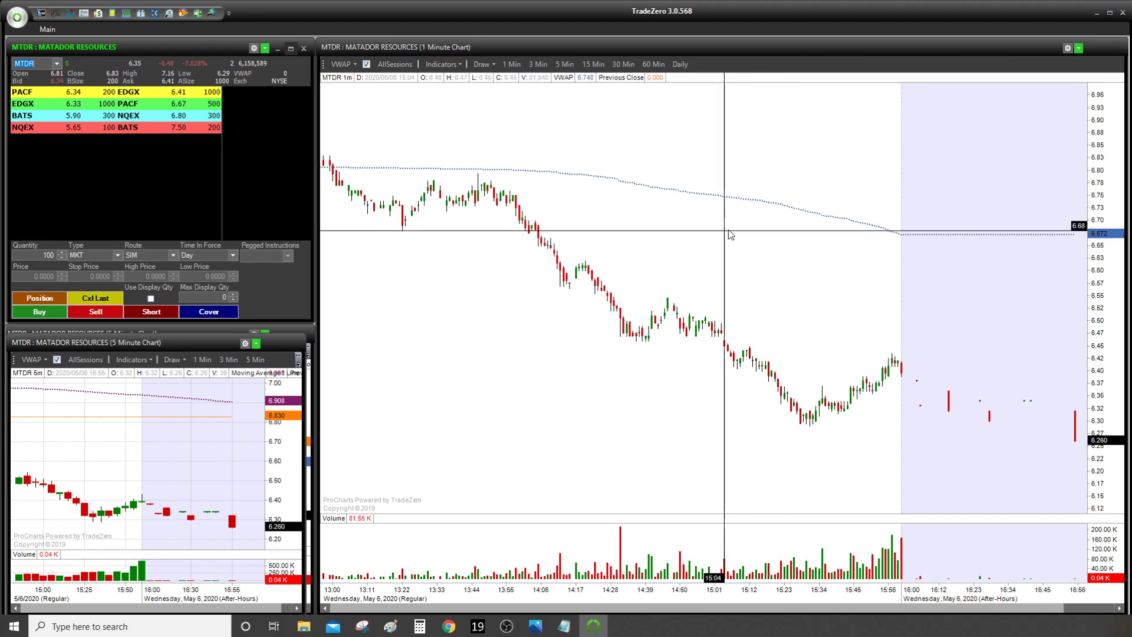
click(46, 28)
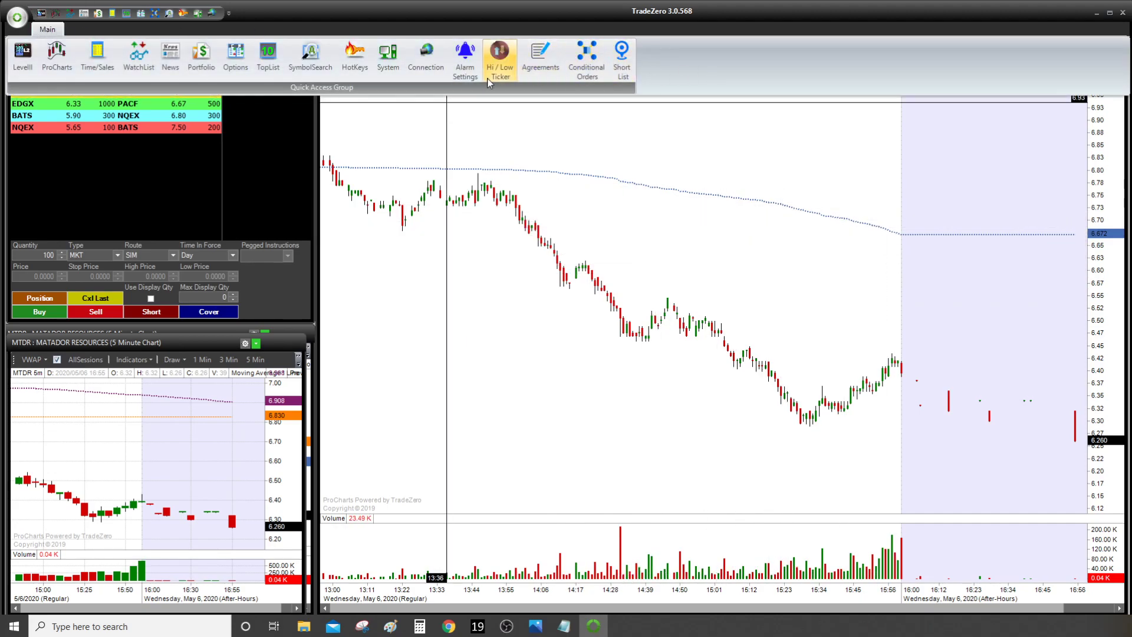
click(363, 65)
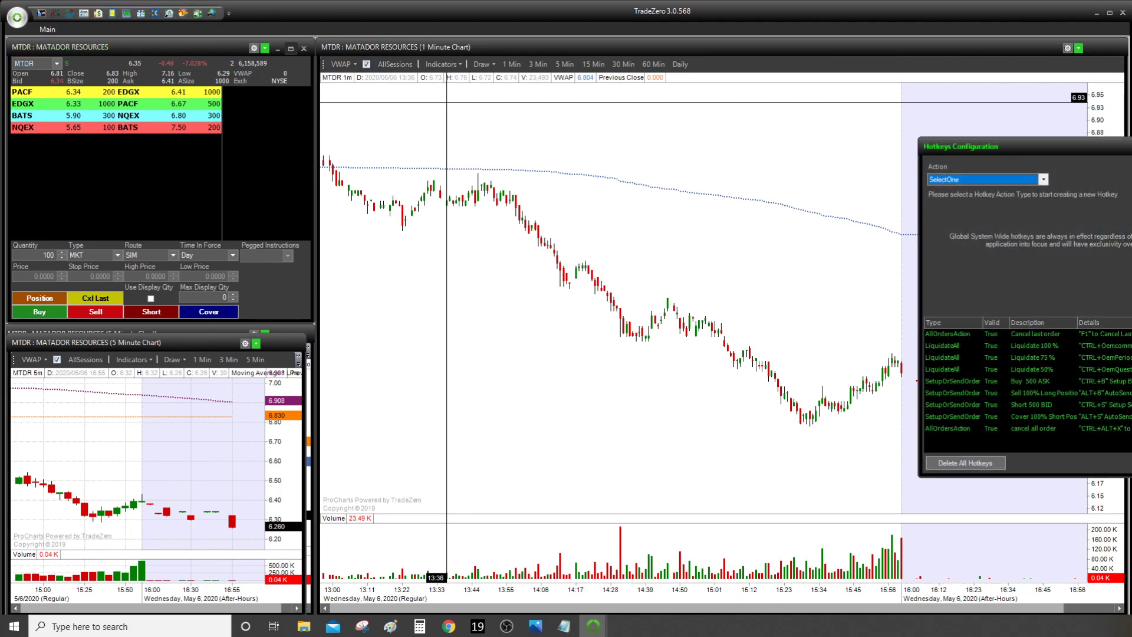
drag(1125, 153, 827, 167)
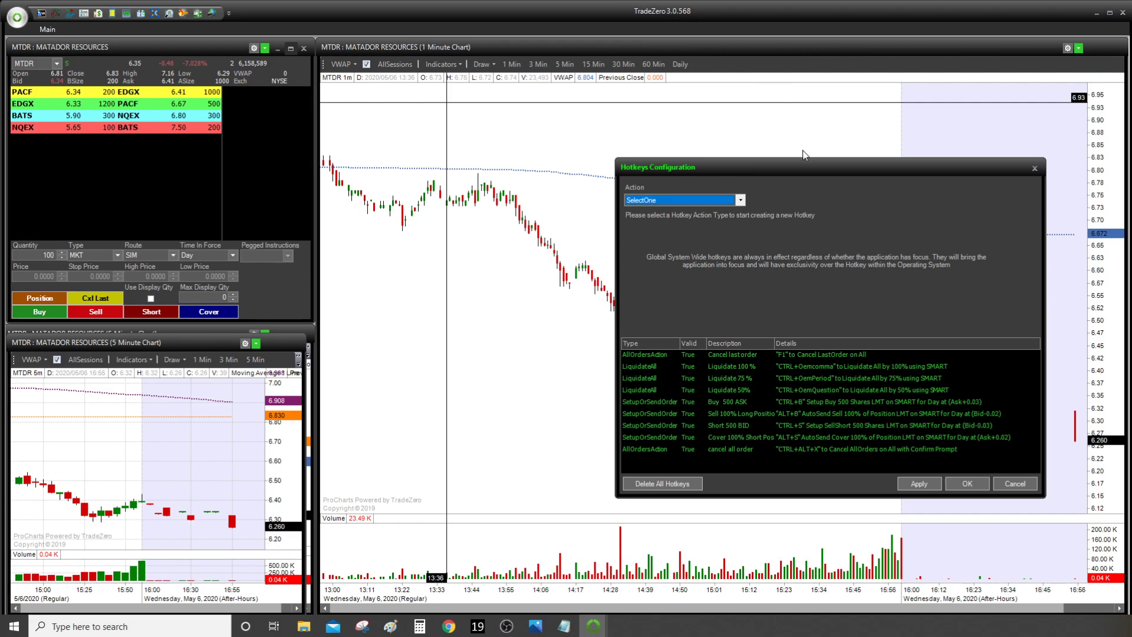
drag(797, 171, 627, 115)
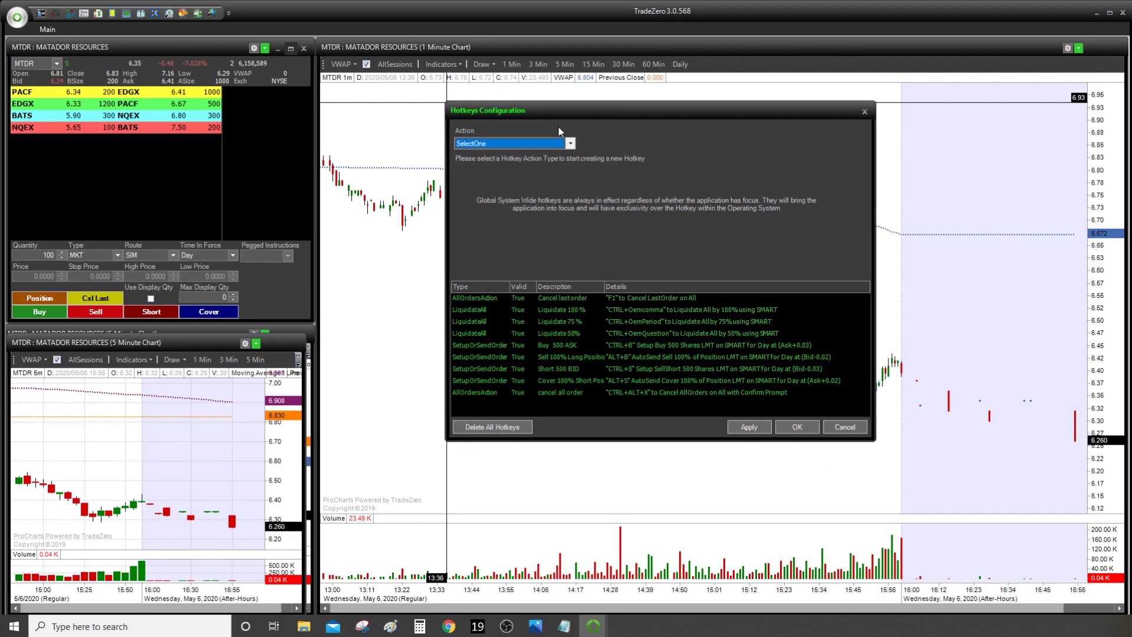
click(844, 429)
Open the hotkeys configuration and move its window fully into view over the chart.
click(55, 30)
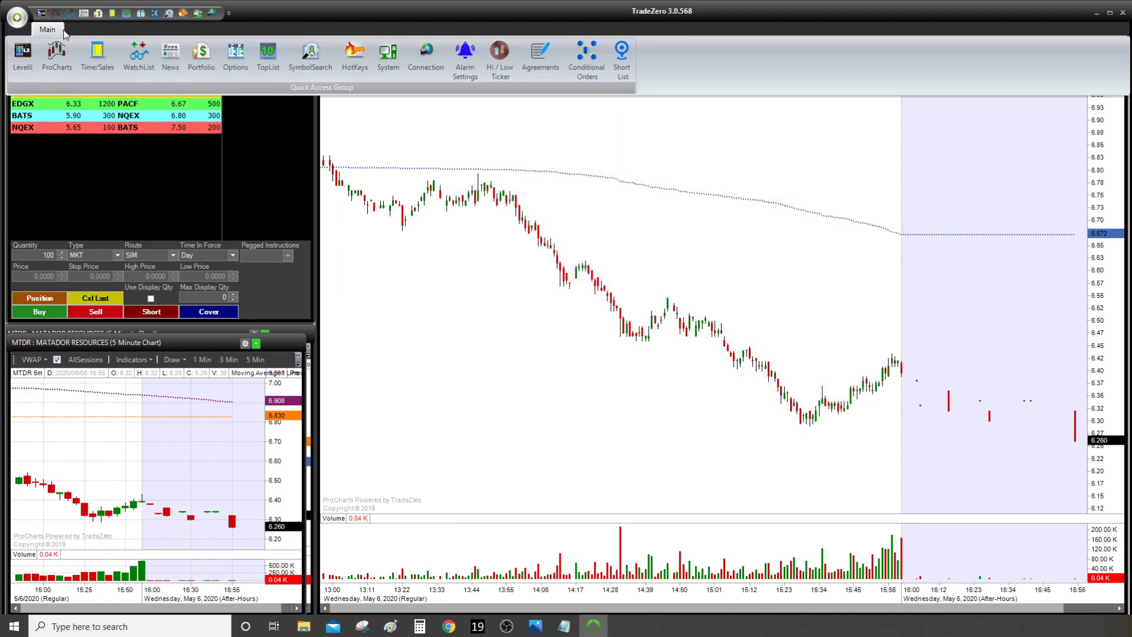
click(355, 54)
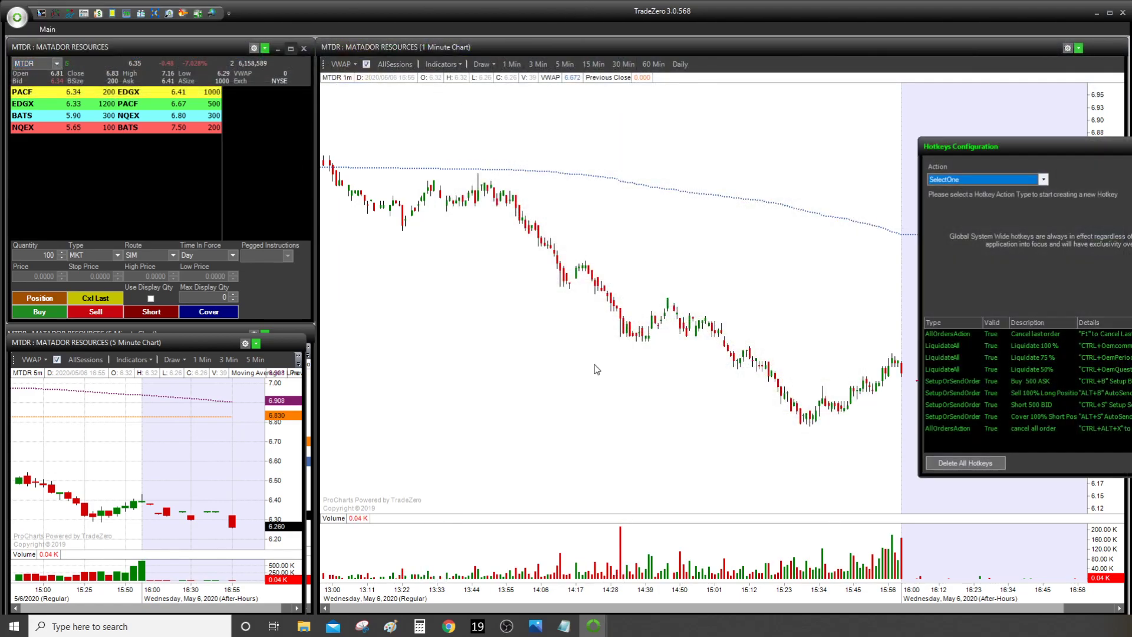
drag(1096, 149, 649, 140)
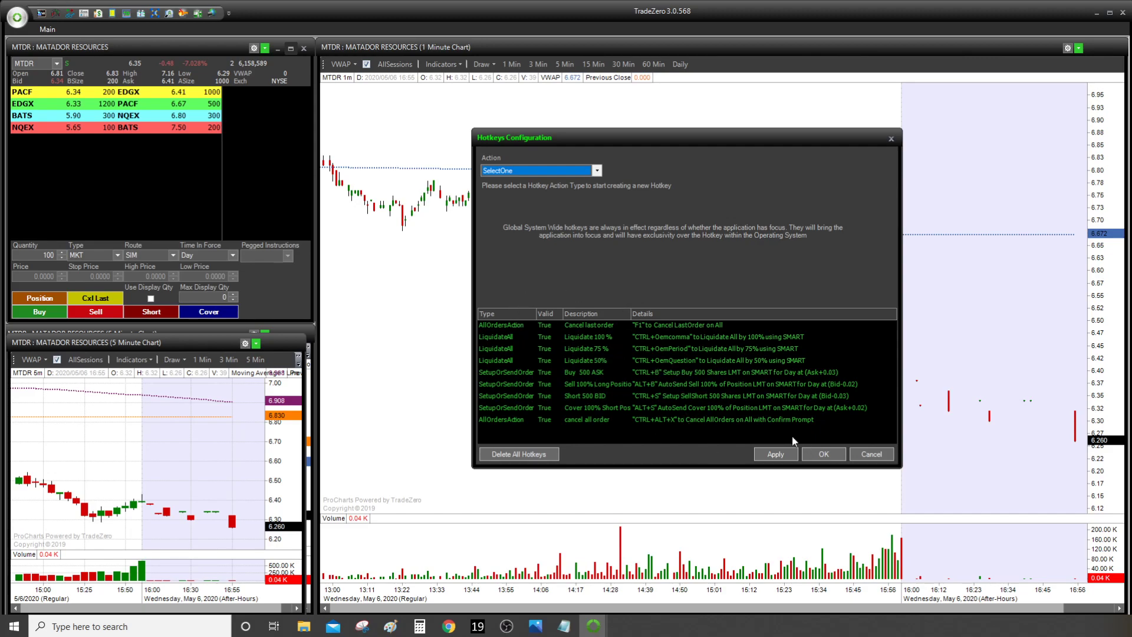
Start a new AllOrdersAction hotkey assigned to F12 with the description "cancel last order (video)".
click(600, 326)
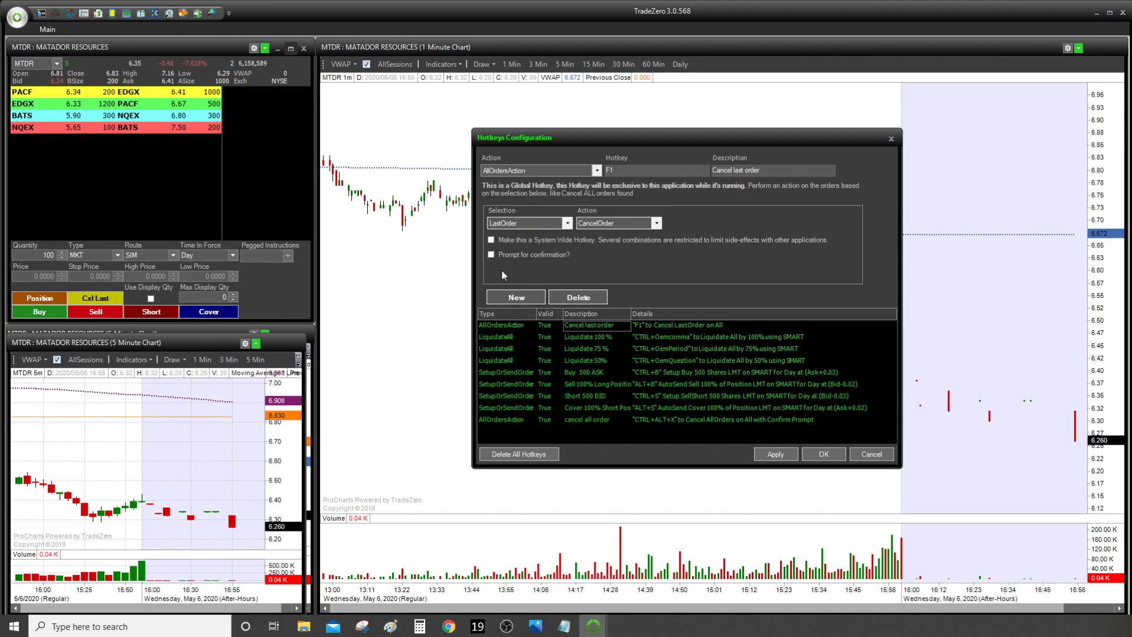
click(513, 300)
click(520, 171)
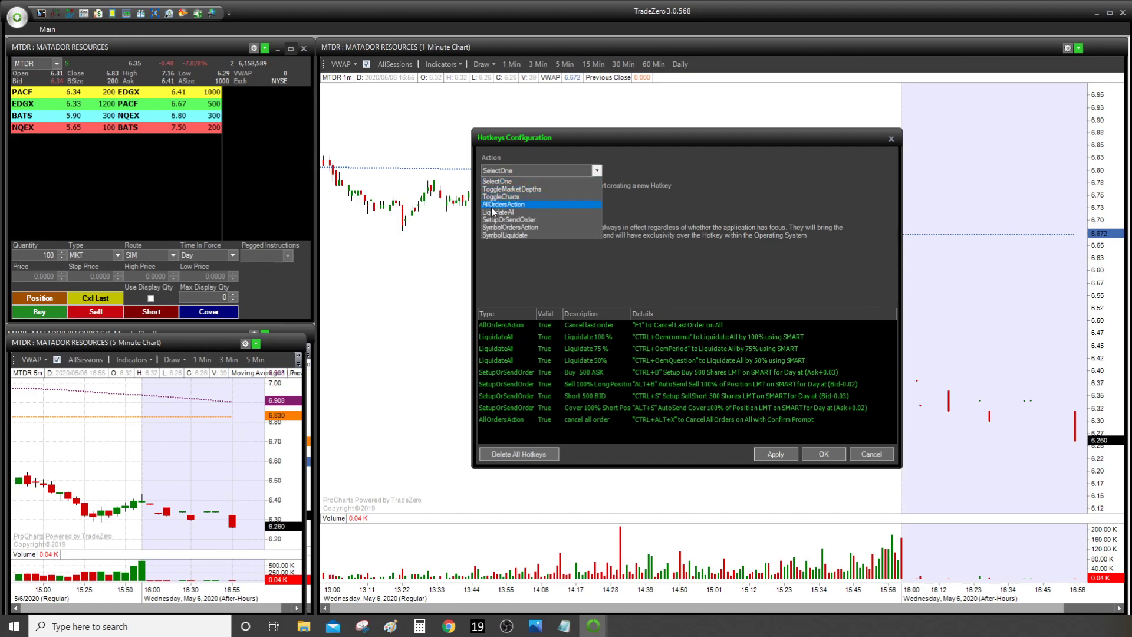
click(515, 210)
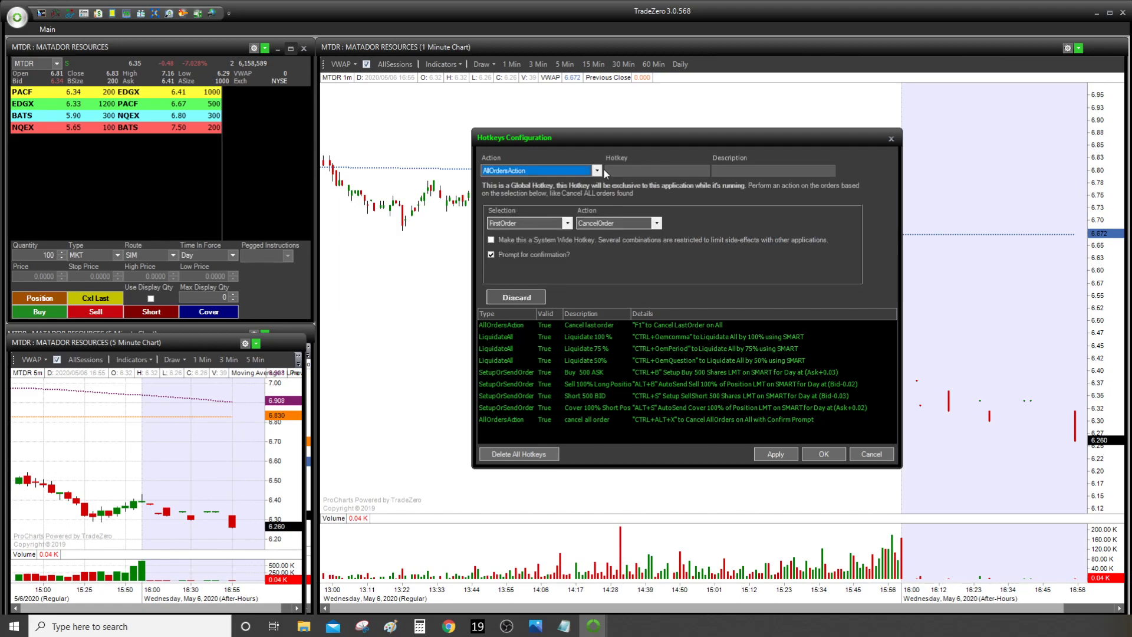
click(660, 175)
key(F12)
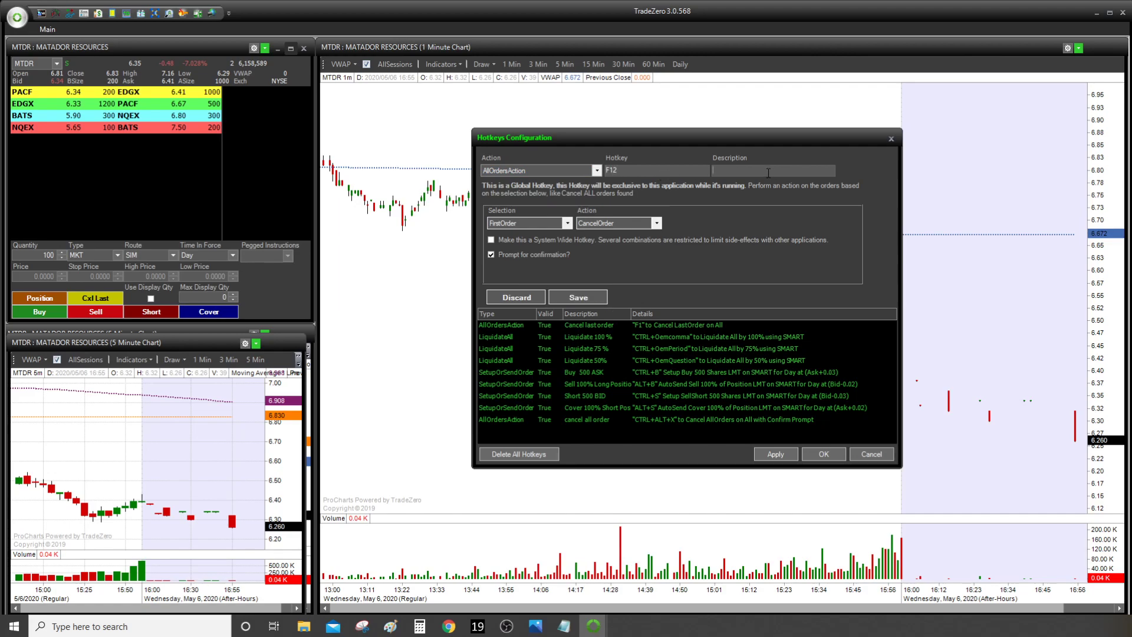
click(768, 173)
text(cancel last order (video)
Make the F12 hotkey apply CancelOrder to LastOrder without prompting for confirmation, save it and check its entry.
click(519, 221)
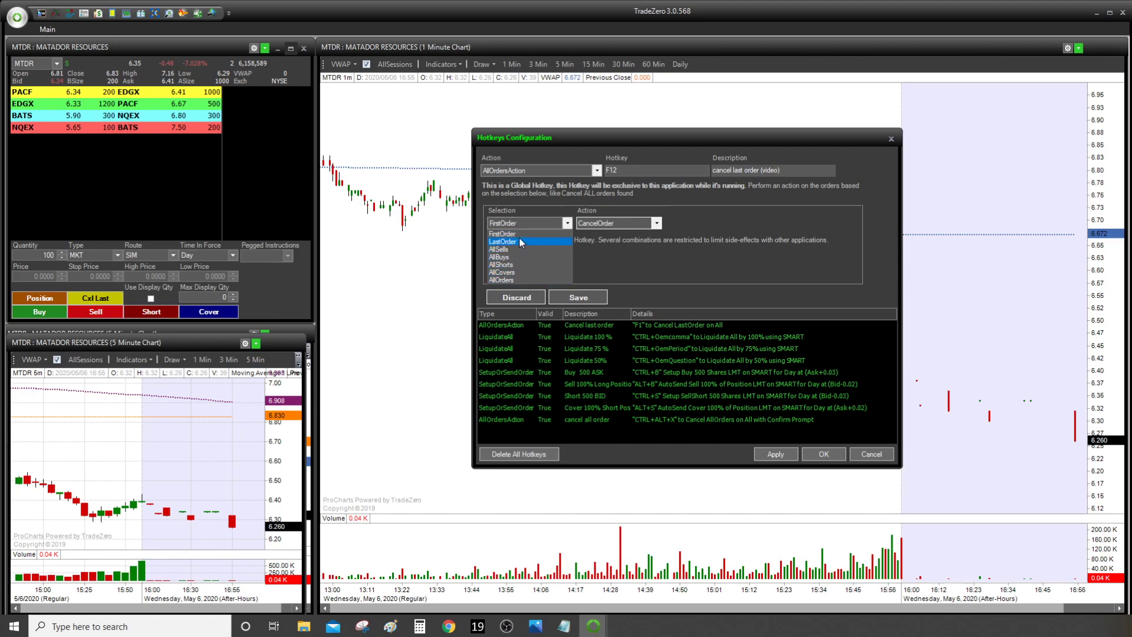
click(519, 240)
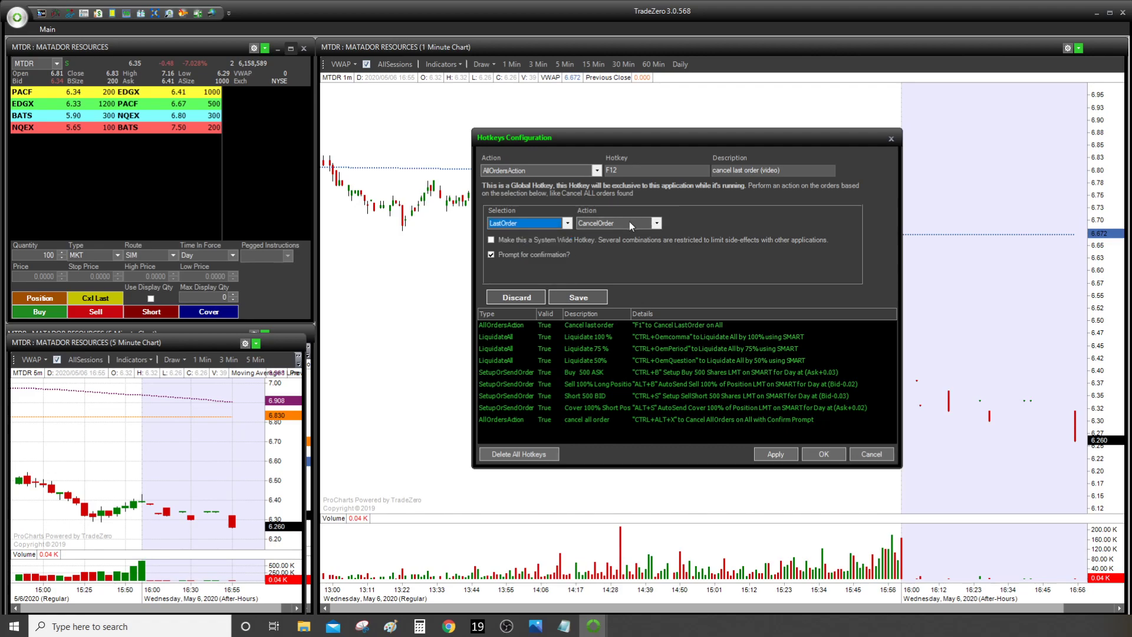
click(519, 223)
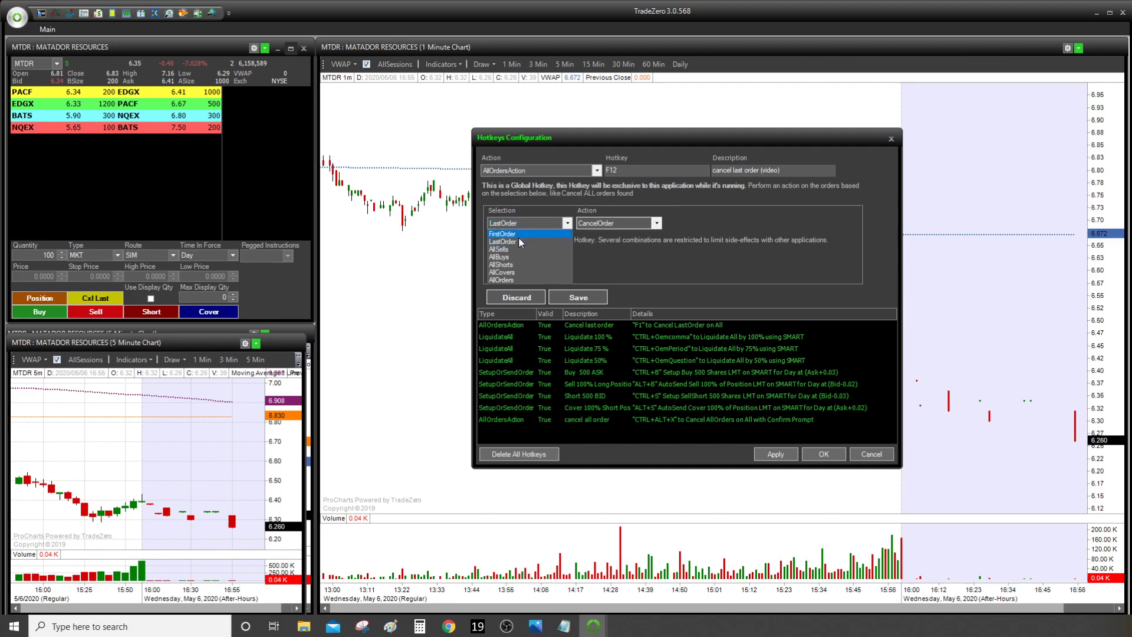
click(524, 280)
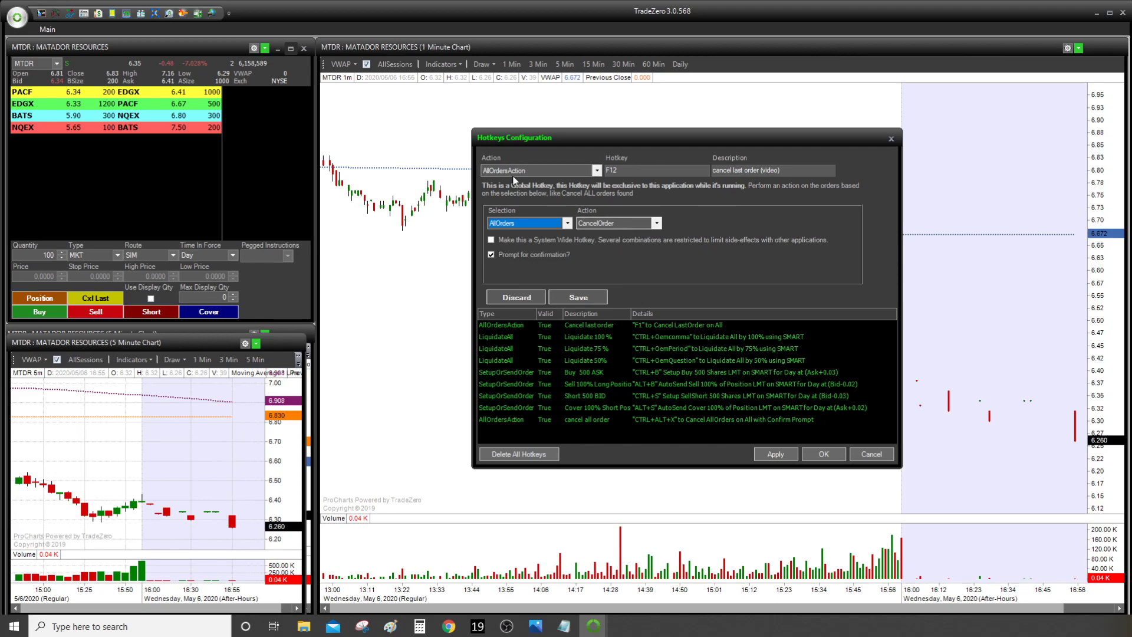
click(500, 225)
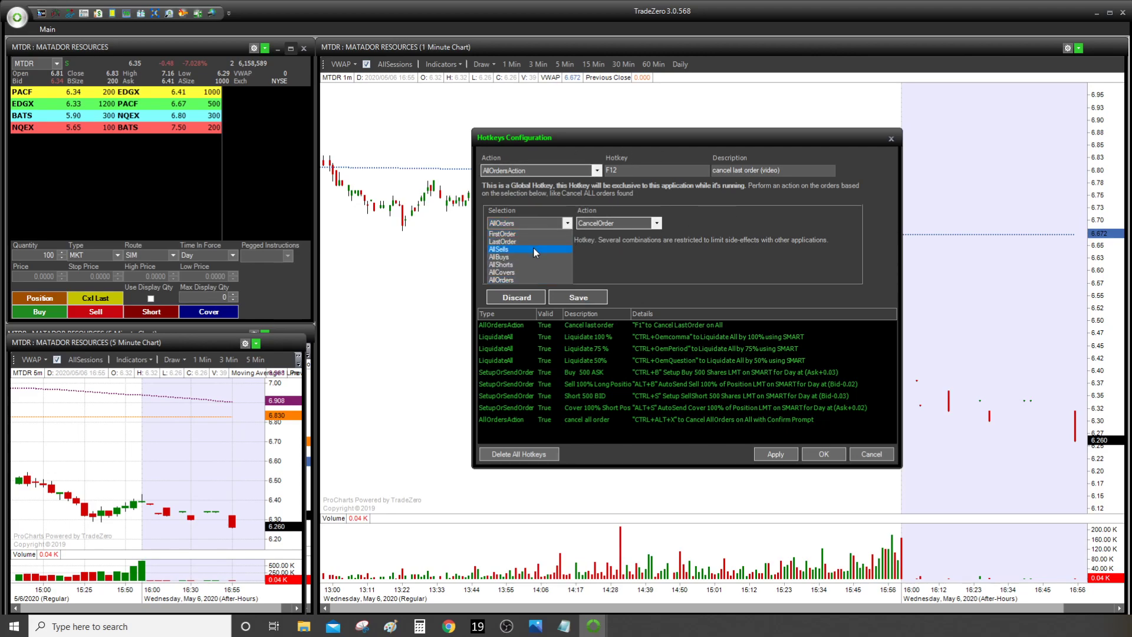
click(528, 240)
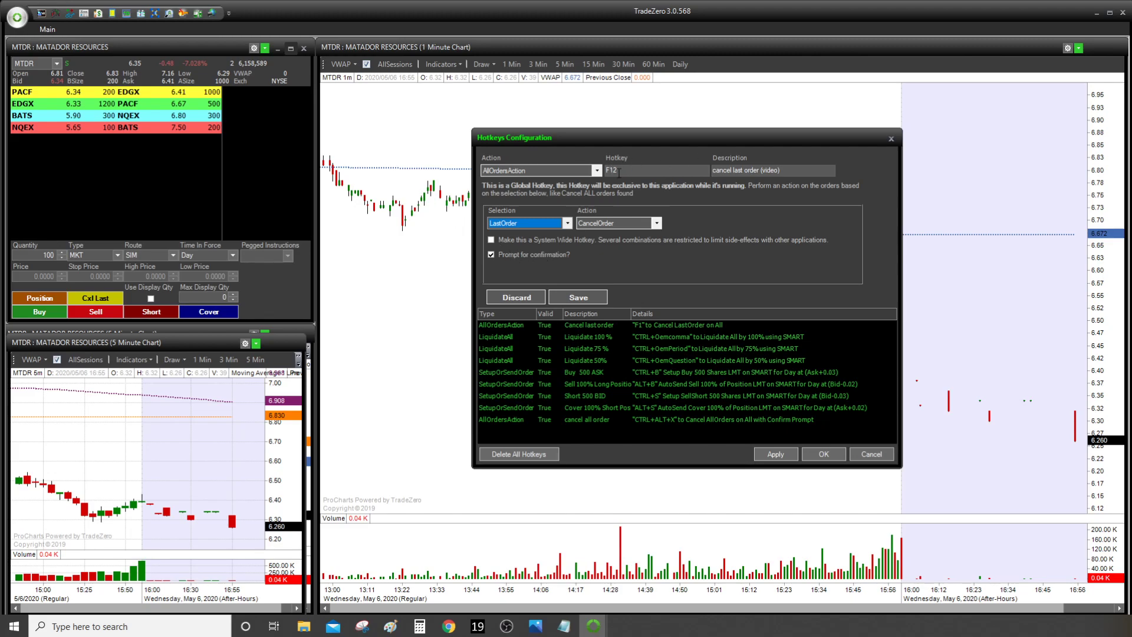
click(497, 253)
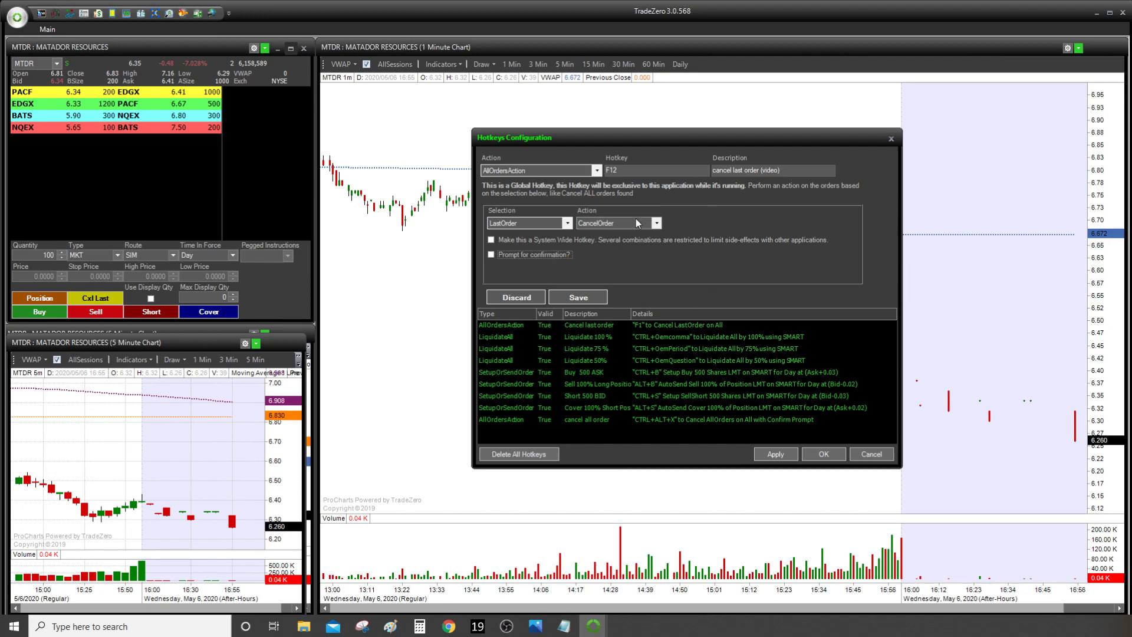
click(579, 295)
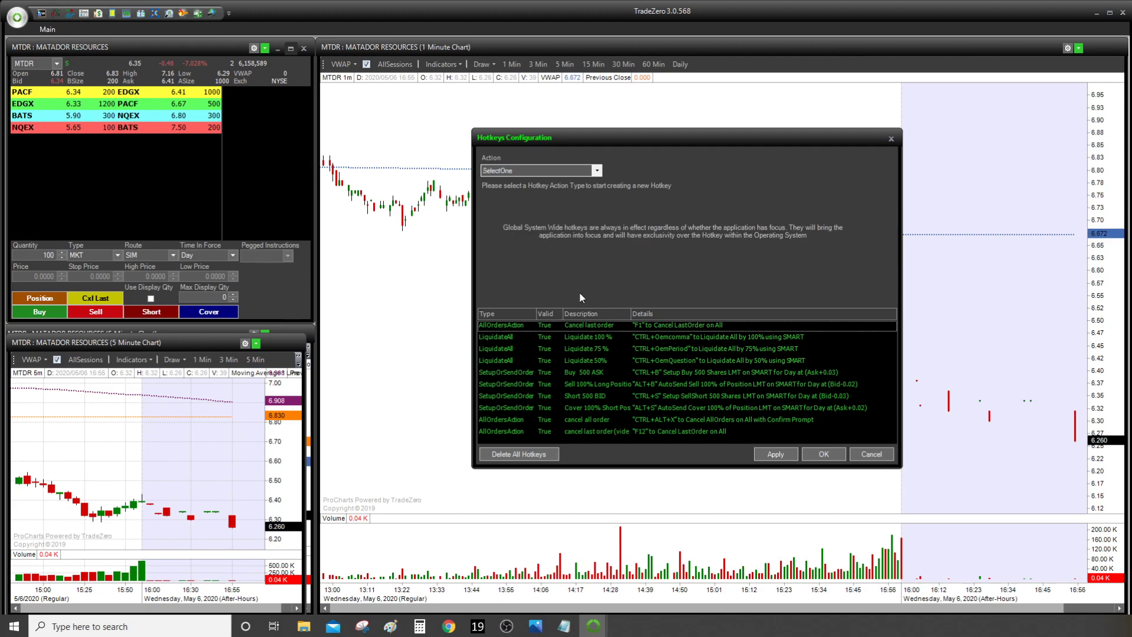
click(507, 432)
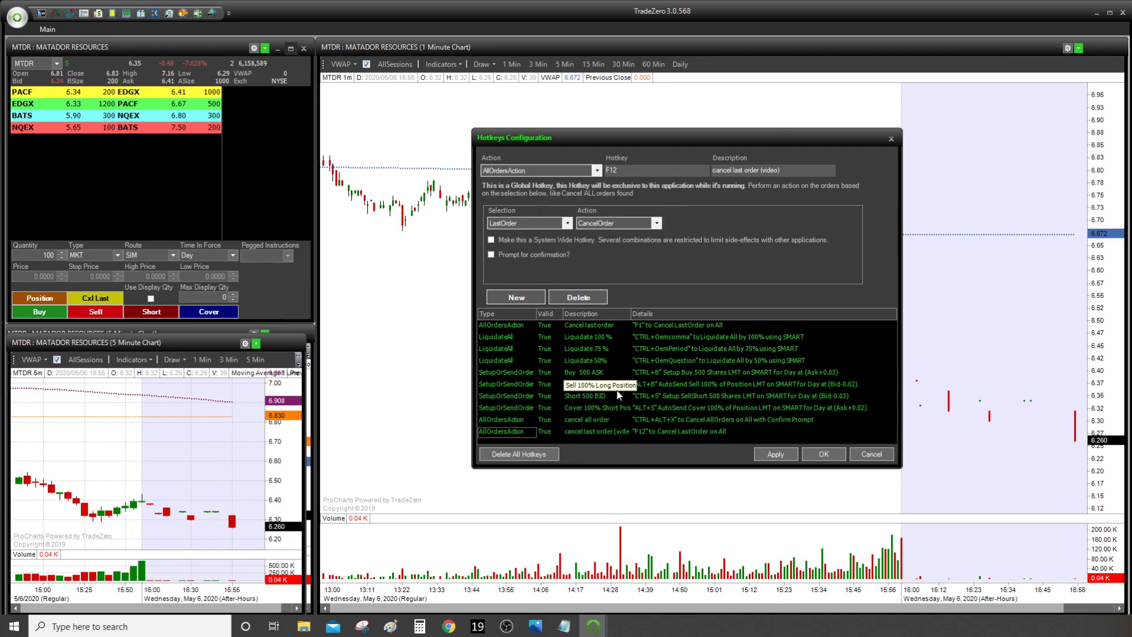
Start a new LiquidateAll hotkey assigned to F9 with the description "liquidate 100 video".
click(487, 337)
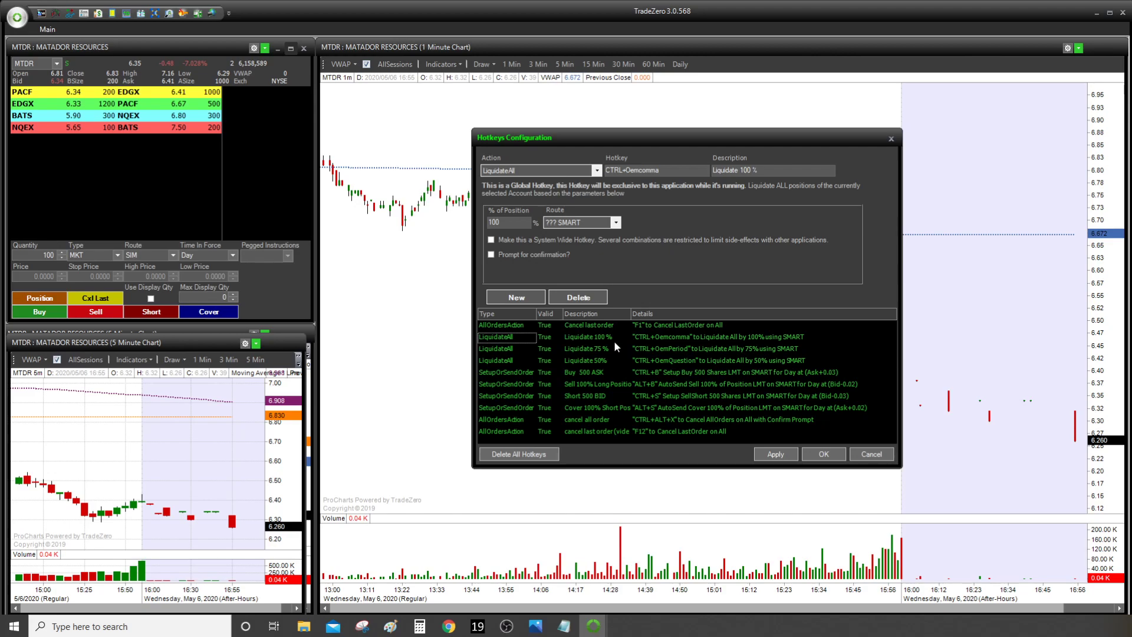
click(602, 359)
click(582, 337)
click(567, 169)
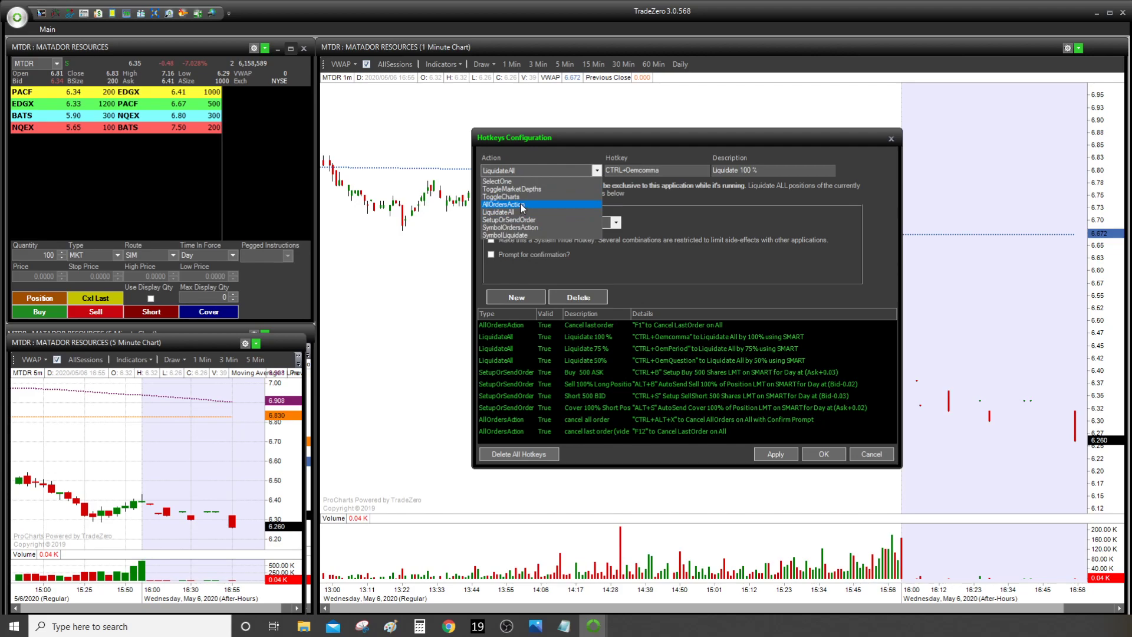
click(529, 302)
click(529, 302)
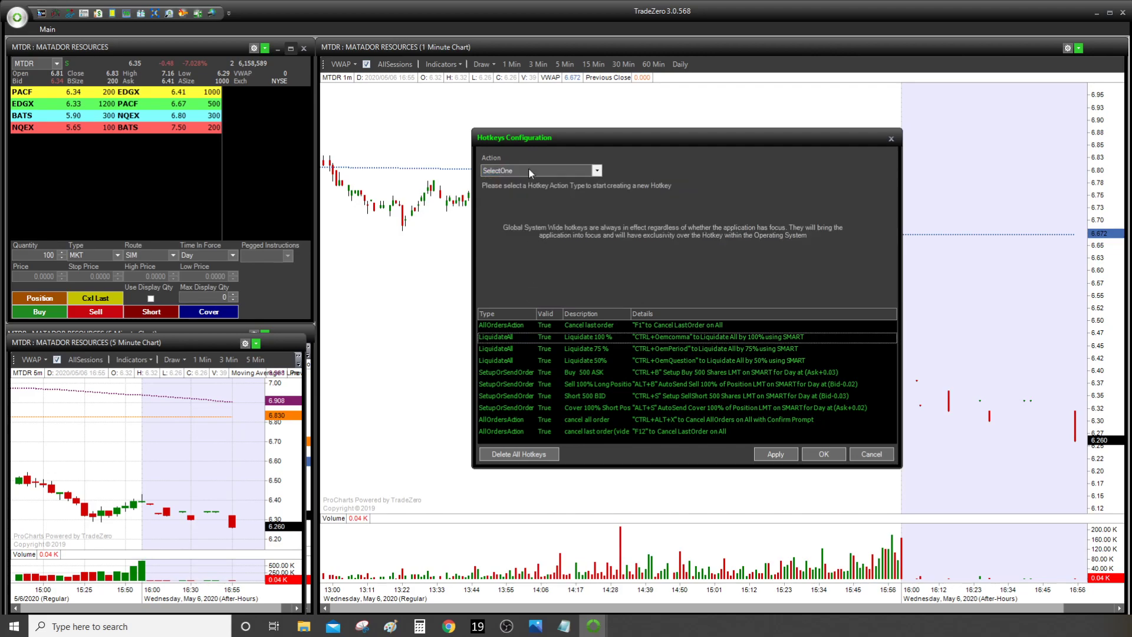
click(526, 172)
click(512, 213)
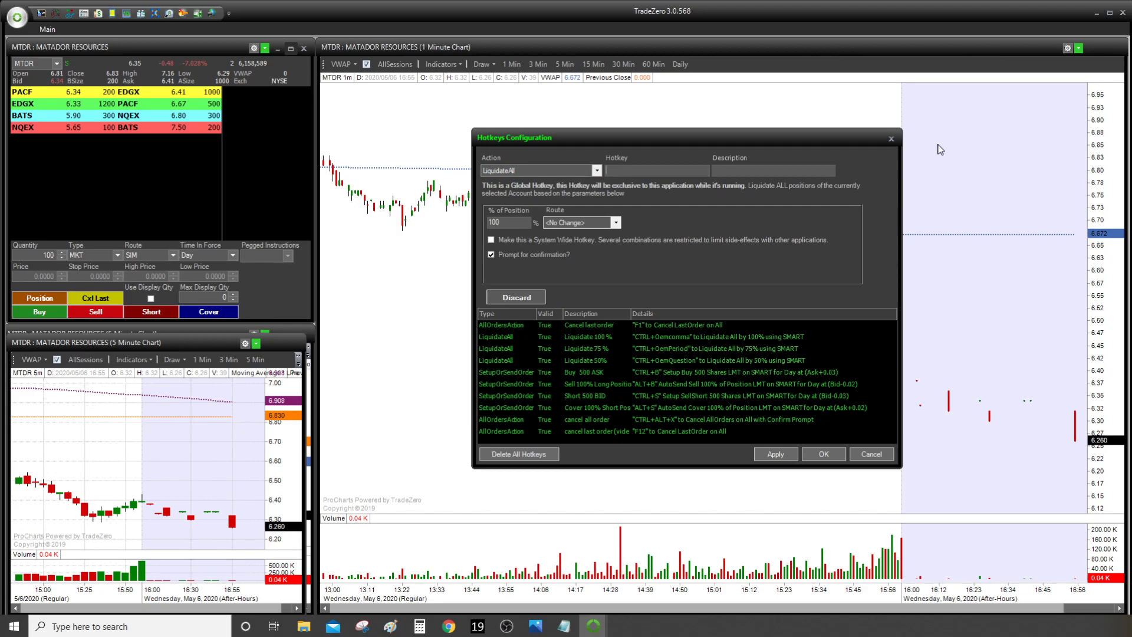
key(F9)
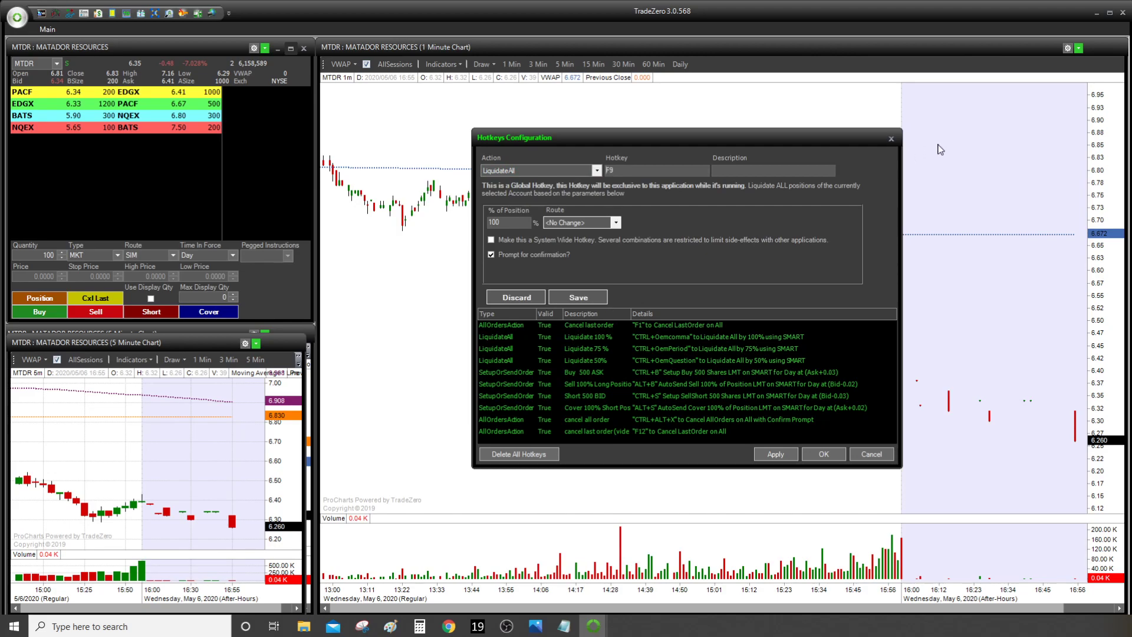
click(735, 173)
text(liquidate 100 video)
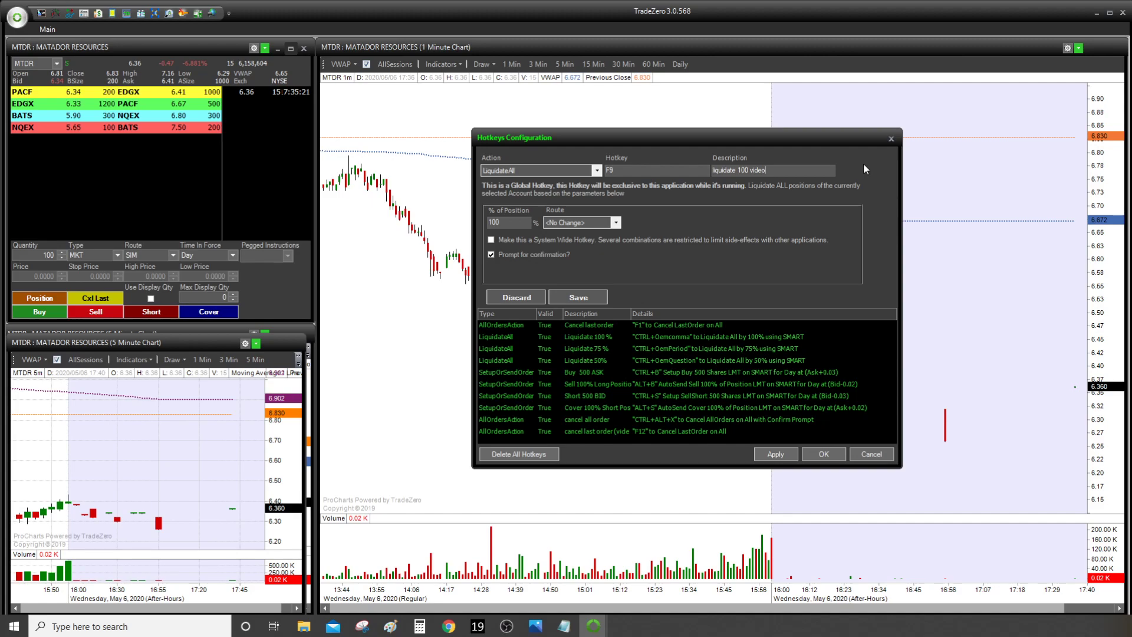
Set the F9 hotkey to liquidate 50% of the position via SMART without a confirmation prompt, and save it.
double_click(508, 225)
text(50)
click(585, 221)
click(567, 246)
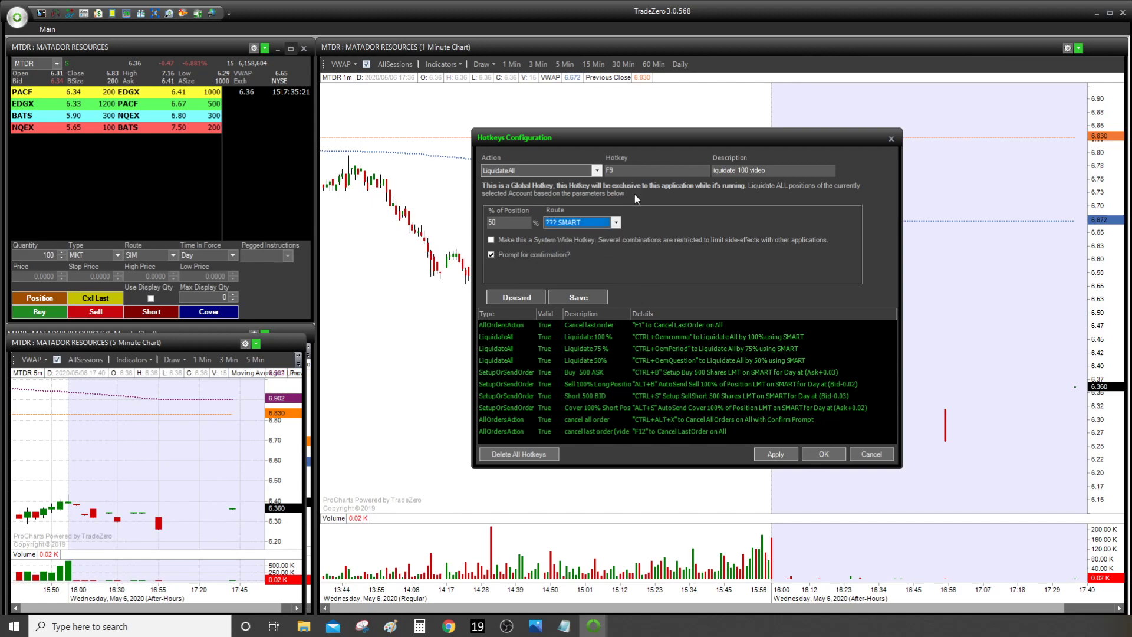
click(491, 255)
click(504, 256)
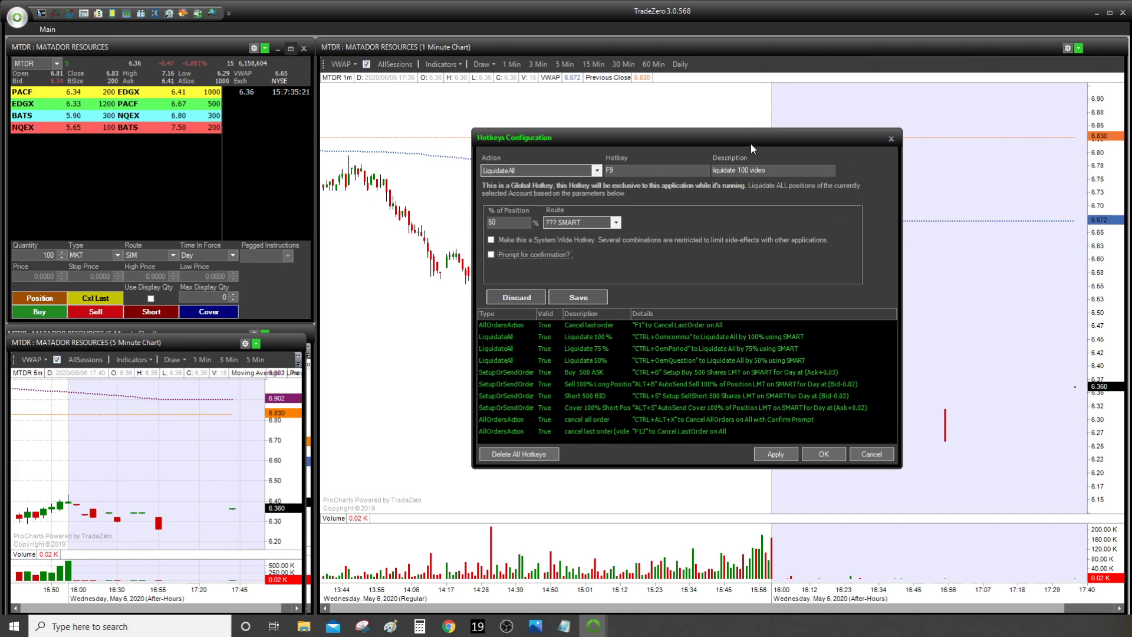
click(565, 297)
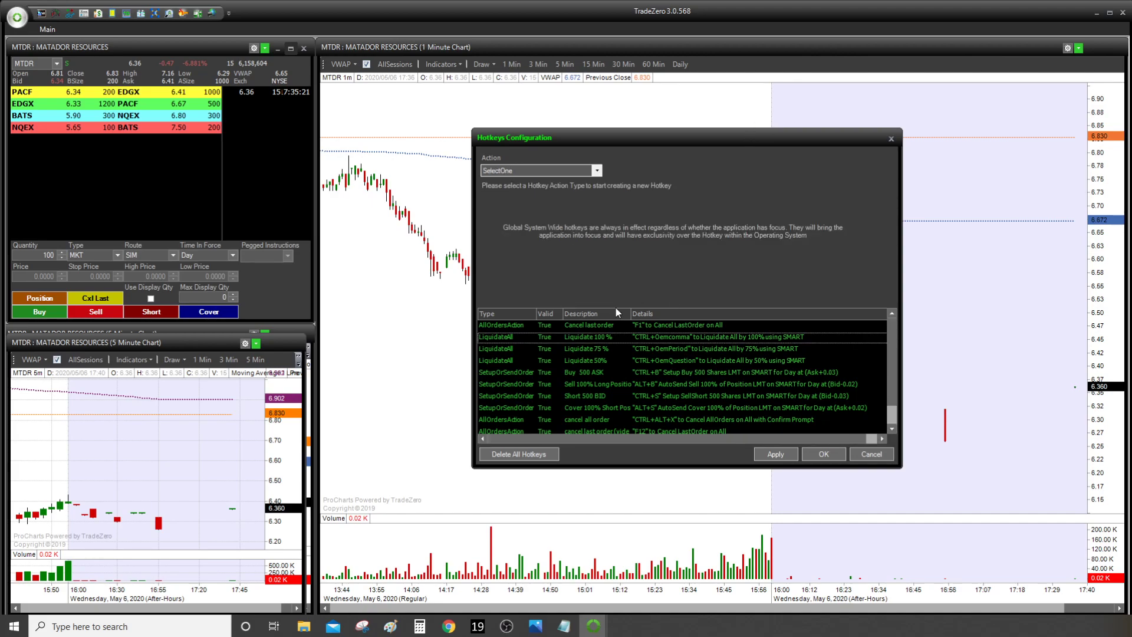
Examine the settings of the existing Liquidate 100%, 75% and 50% hotkeys.
click(590, 347)
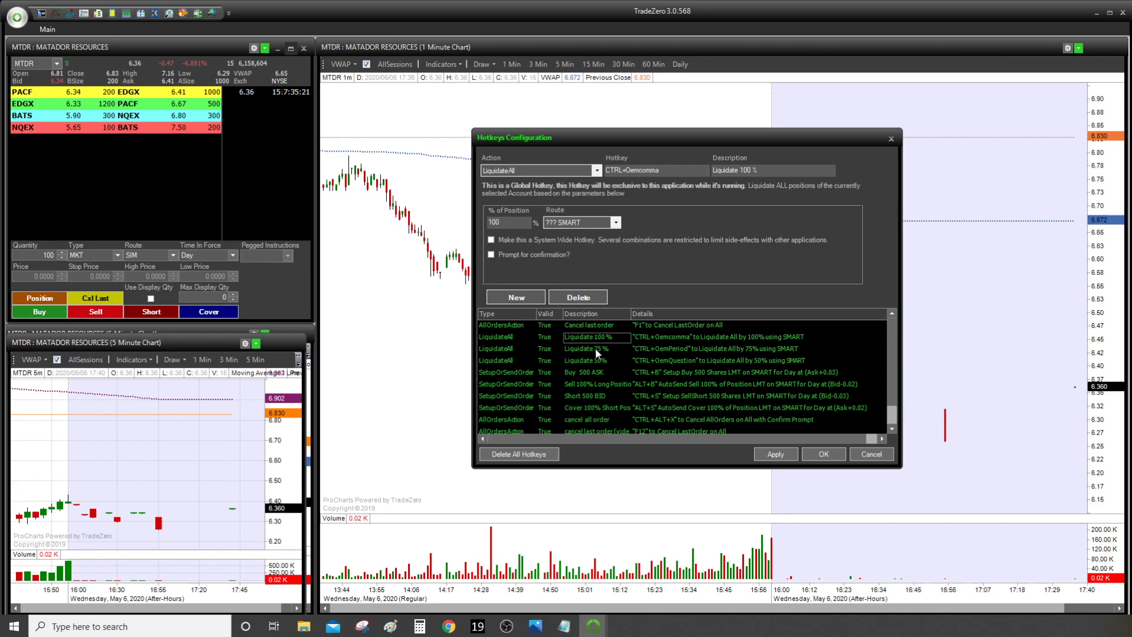
click(601, 338)
click(650, 336)
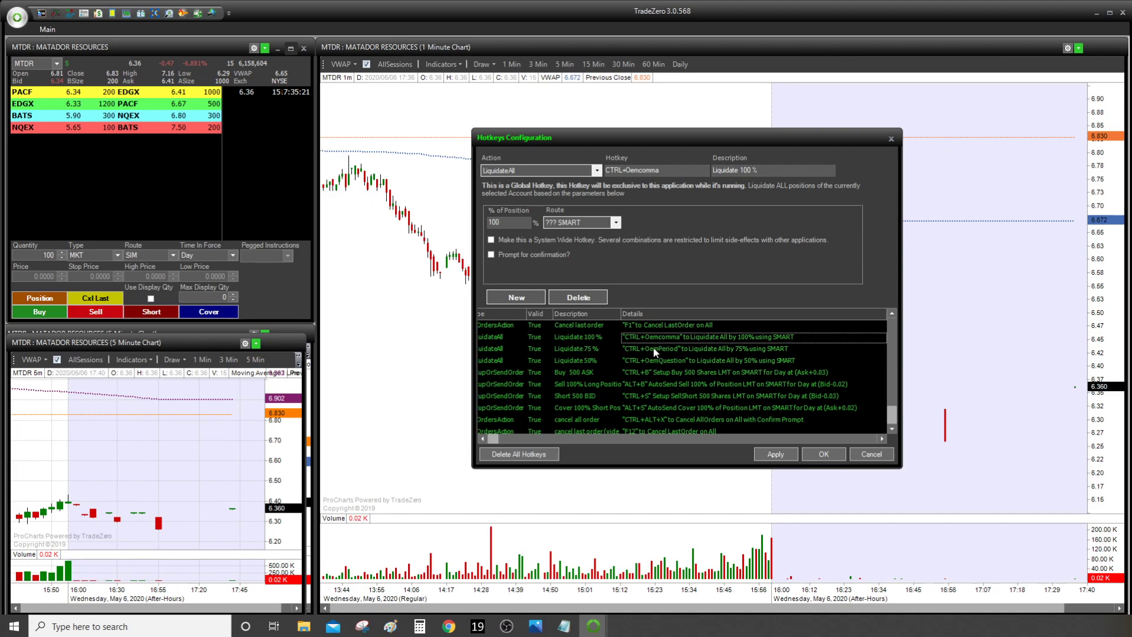
click(576, 349)
click(582, 361)
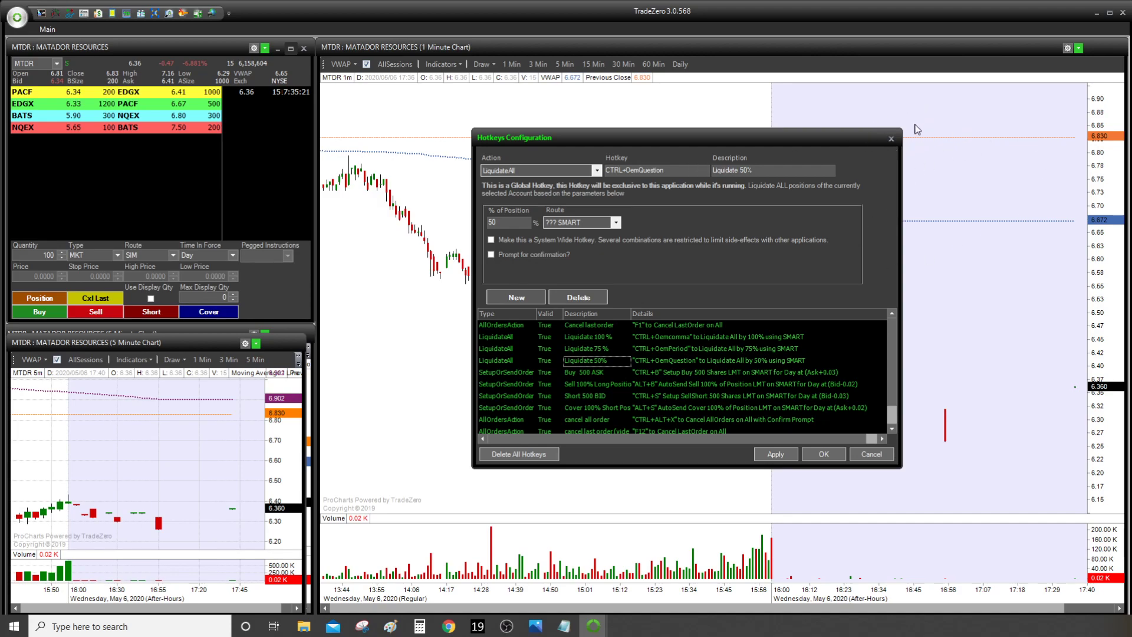
click(603, 336)
click(607, 350)
click(607, 360)
Start a new SetupOrSendOrder hotkey assigned to CTRL+Q with the description "buy 500 ask video".
click(505, 372)
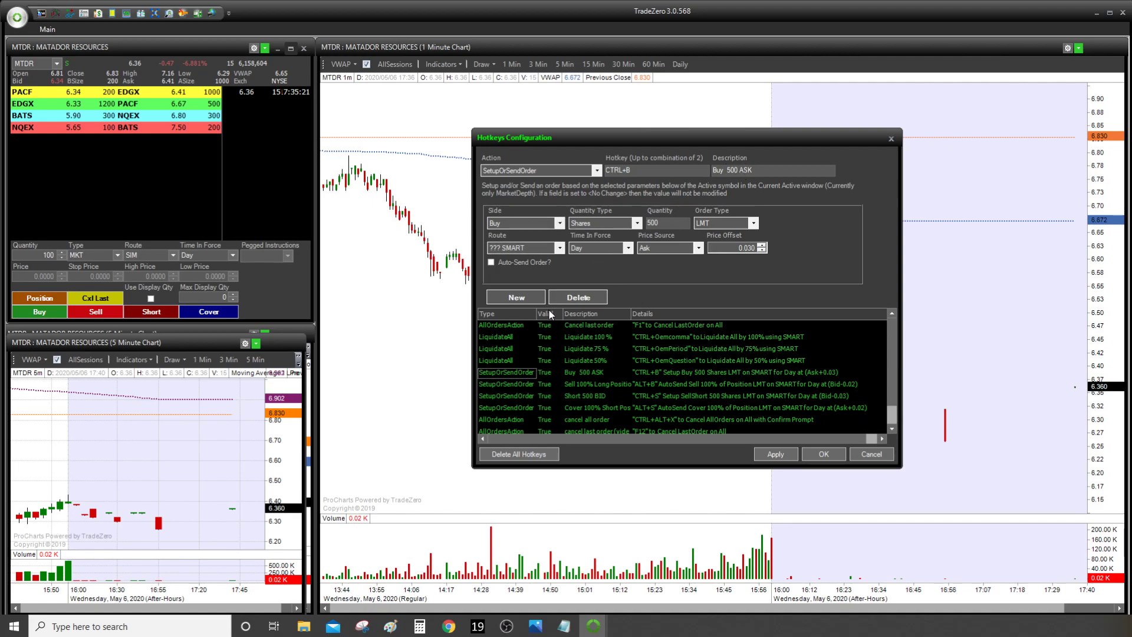
click(521, 301)
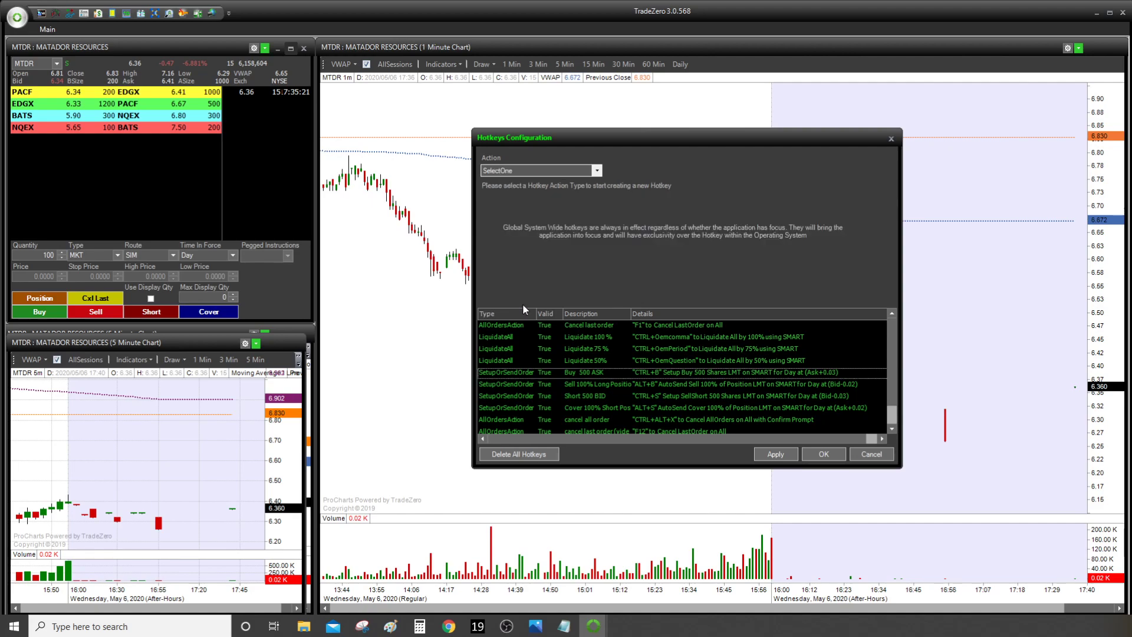
click(534, 171)
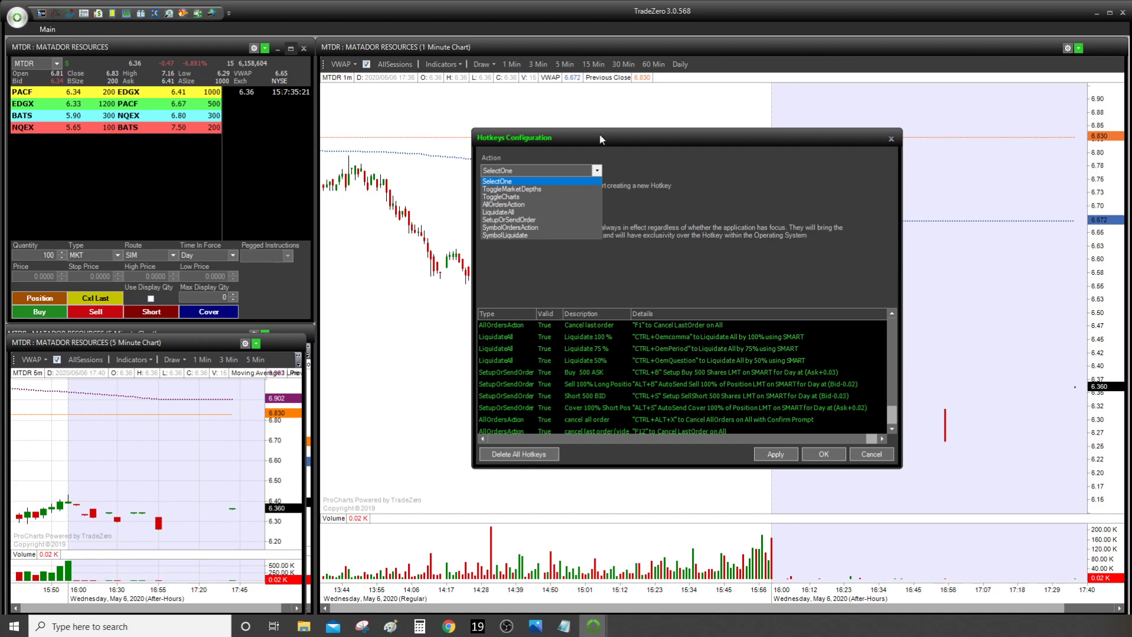
click(508, 220)
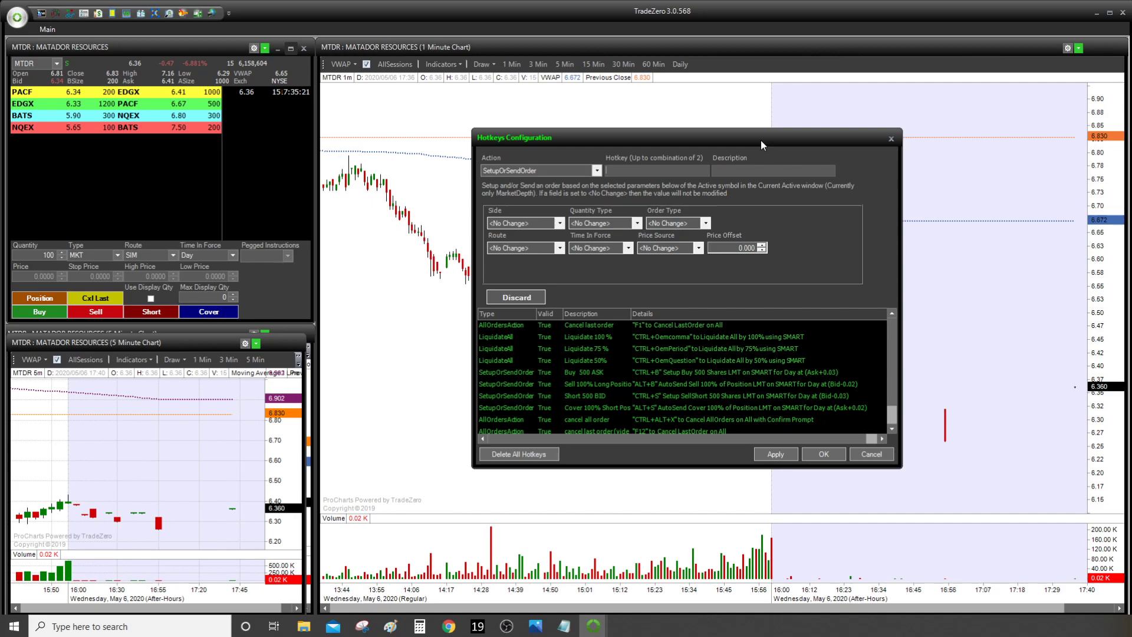
click(637, 169)
key(ctrl+q)
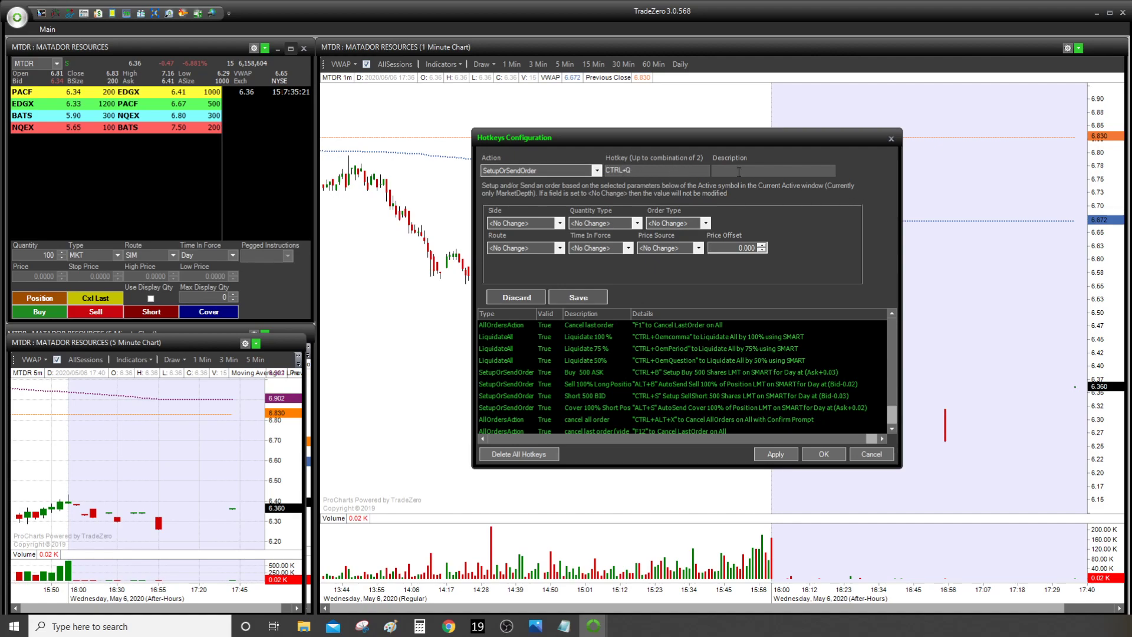
text(buy 500 ask video)
Set the CTRL+Q hotkey's order to Buy 500 shares with the LMT order type.
click(519, 223)
click(521, 243)
click(611, 224)
click(599, 241)
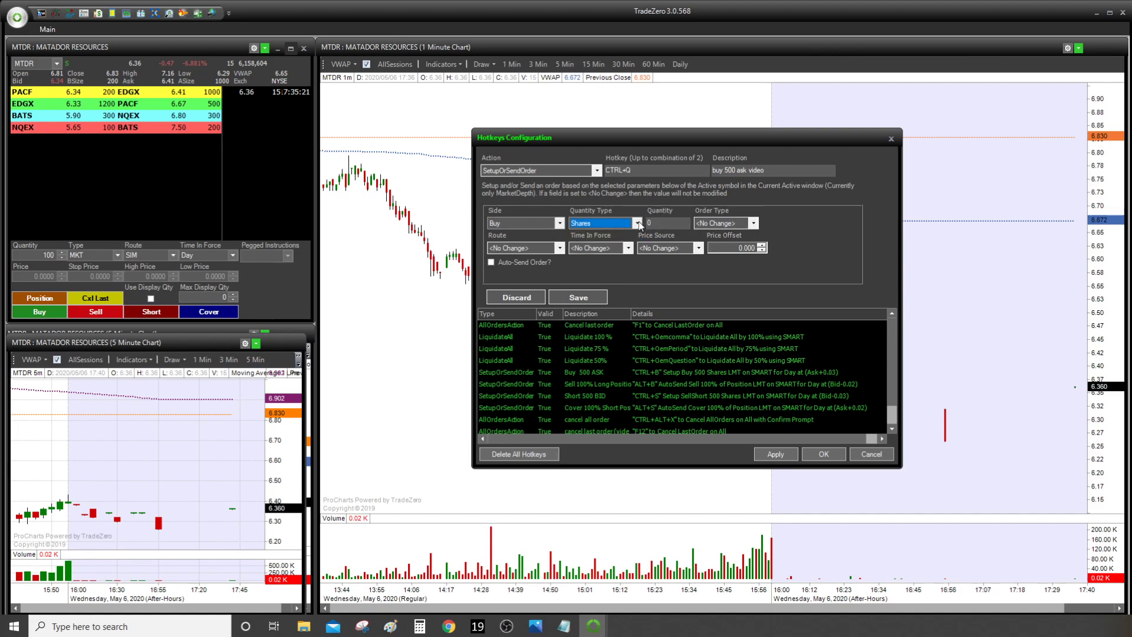
text(500)
click(725, 224)
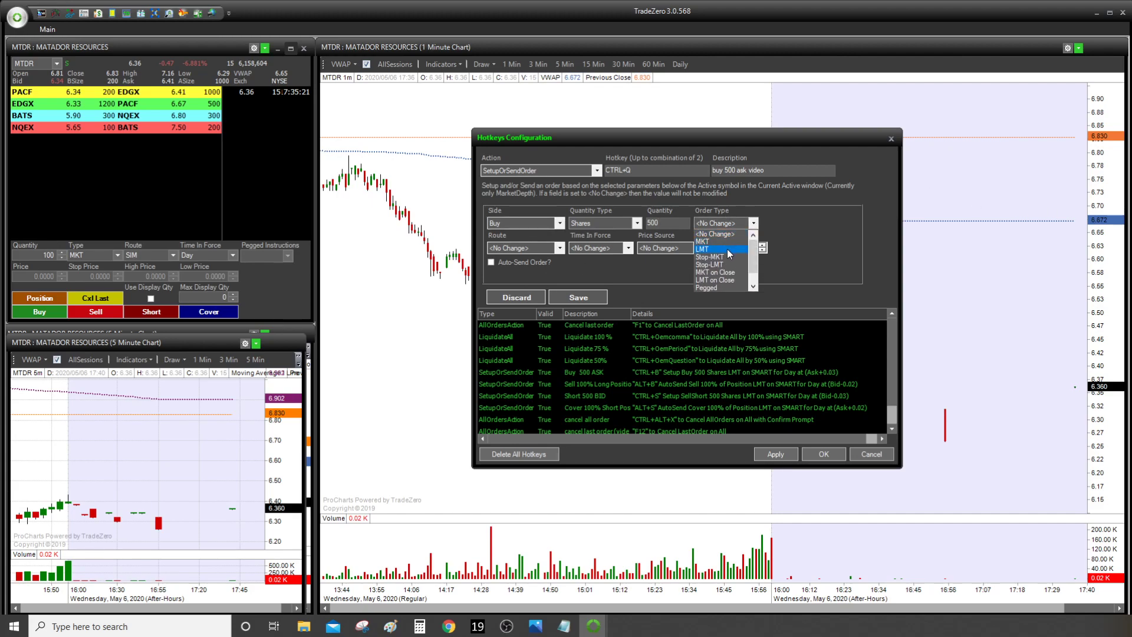
click(727, 249)
click(705, 222)
click(709, 250)
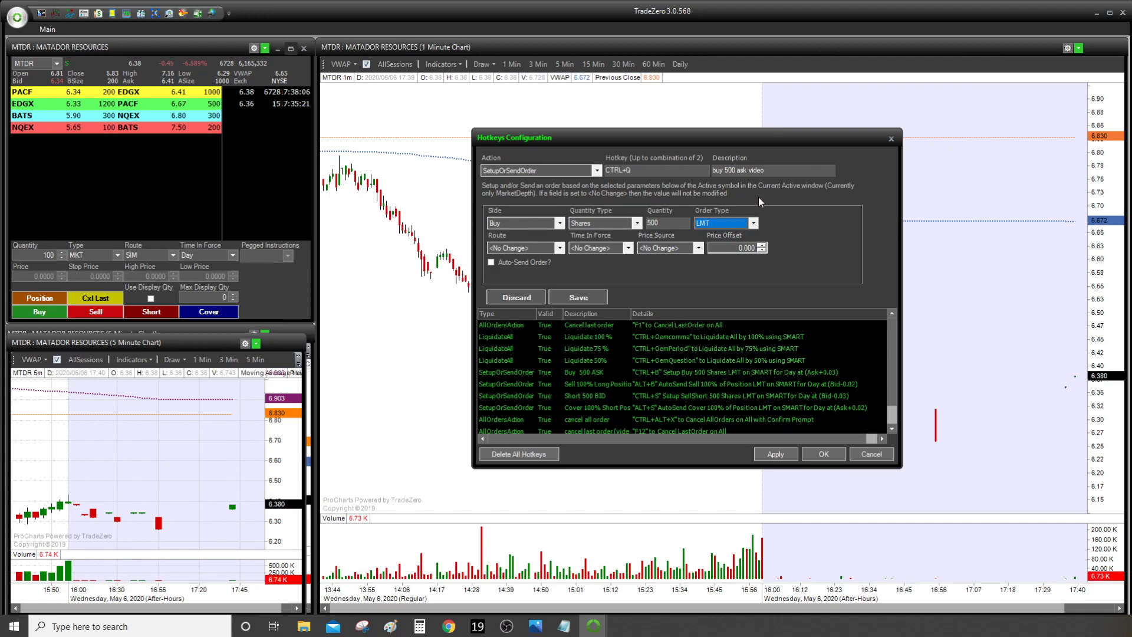
Route the CTRL+Q order via SMART for Day at the Ask with a 0.03 offset, save the hotkey and check its entry.
click(530, 244)
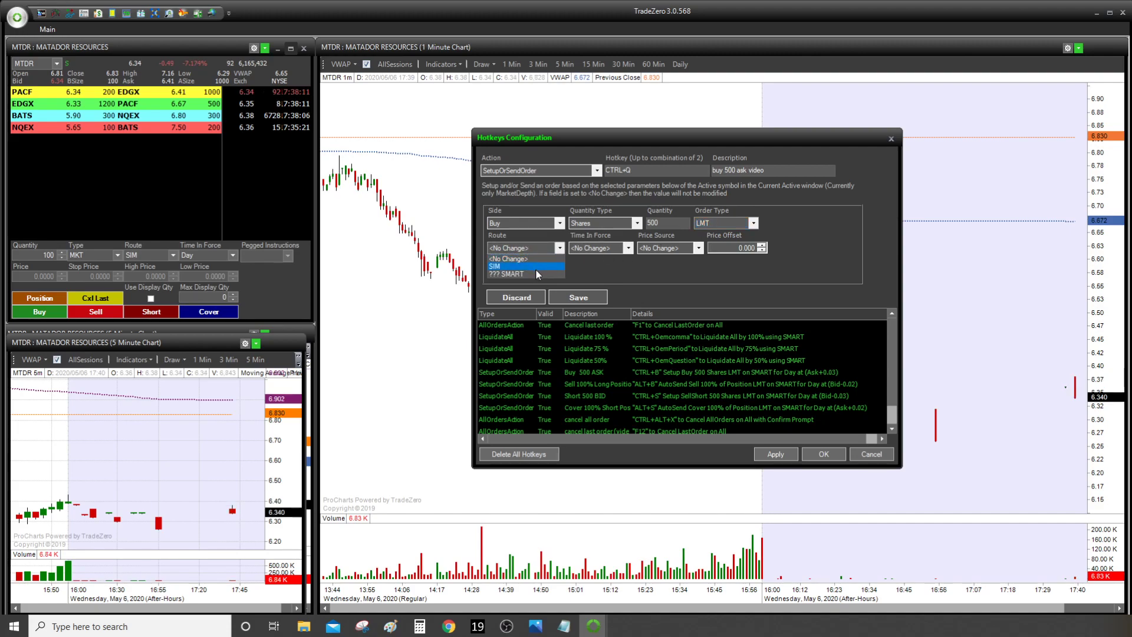
click(546, 272)
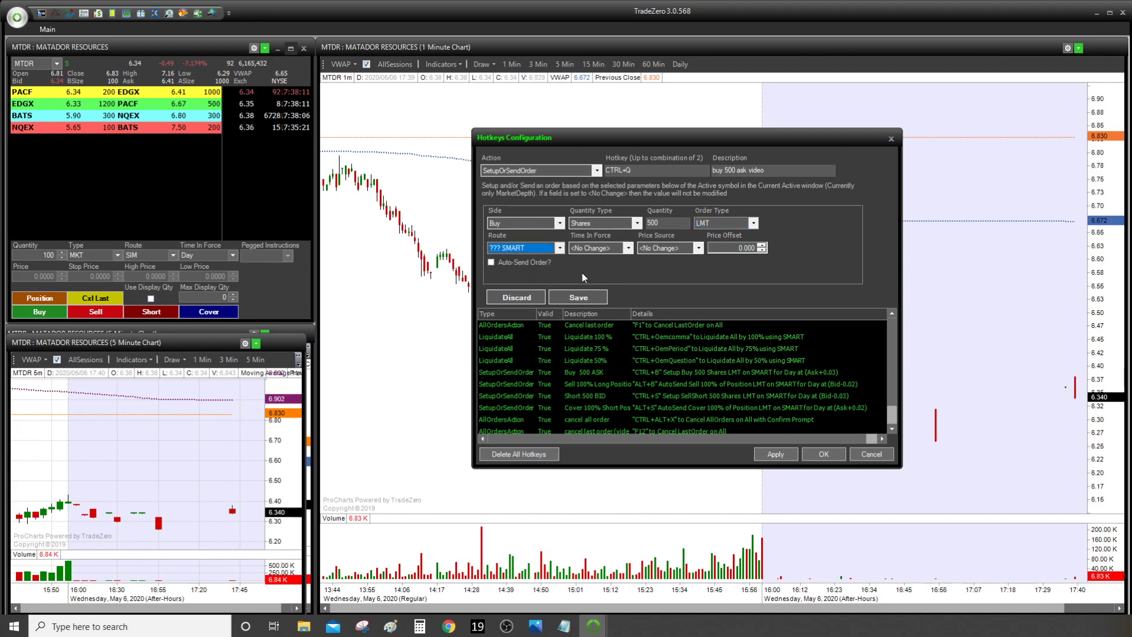
click(594, 246)
click(595, 275)
click(650, 248)
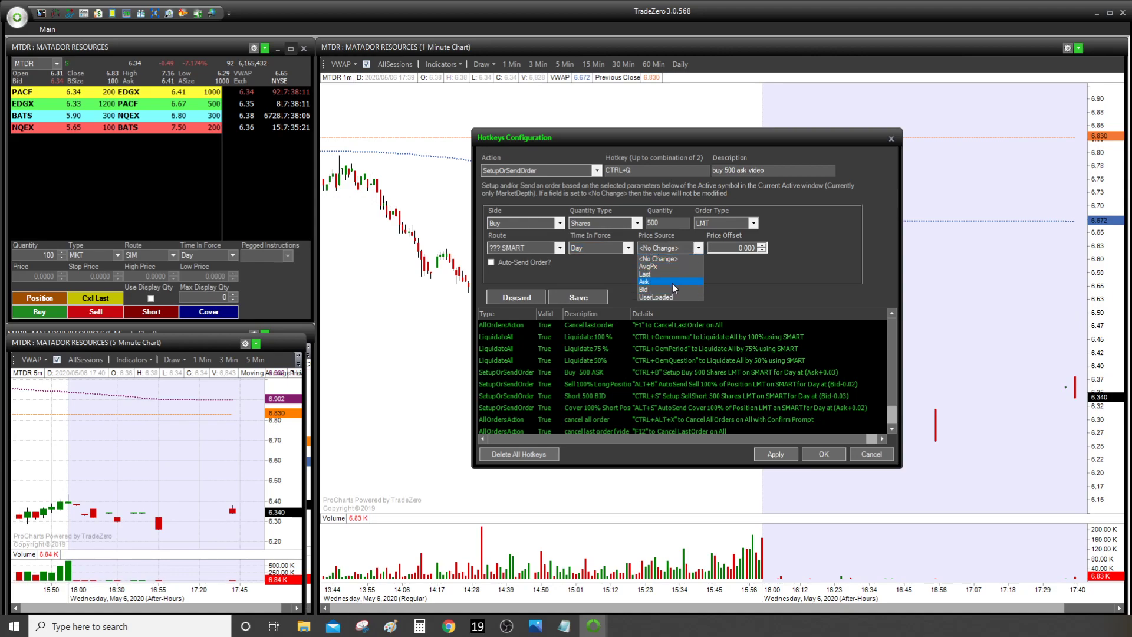
click(672, 283)
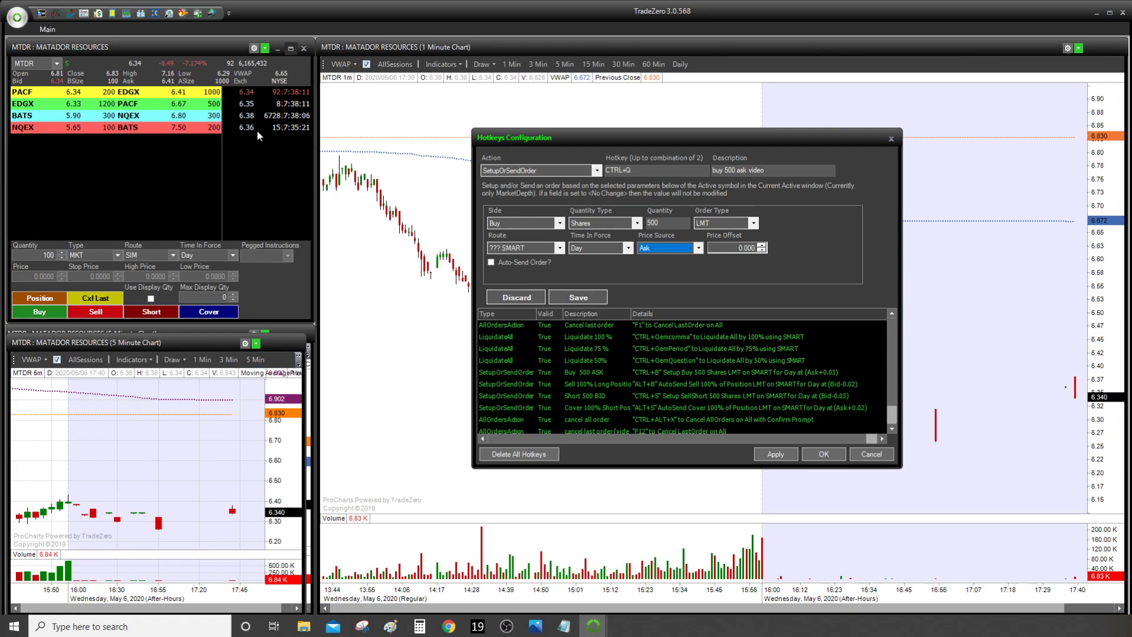
click(762, 244)
click(762, 245)
click(579, 298)
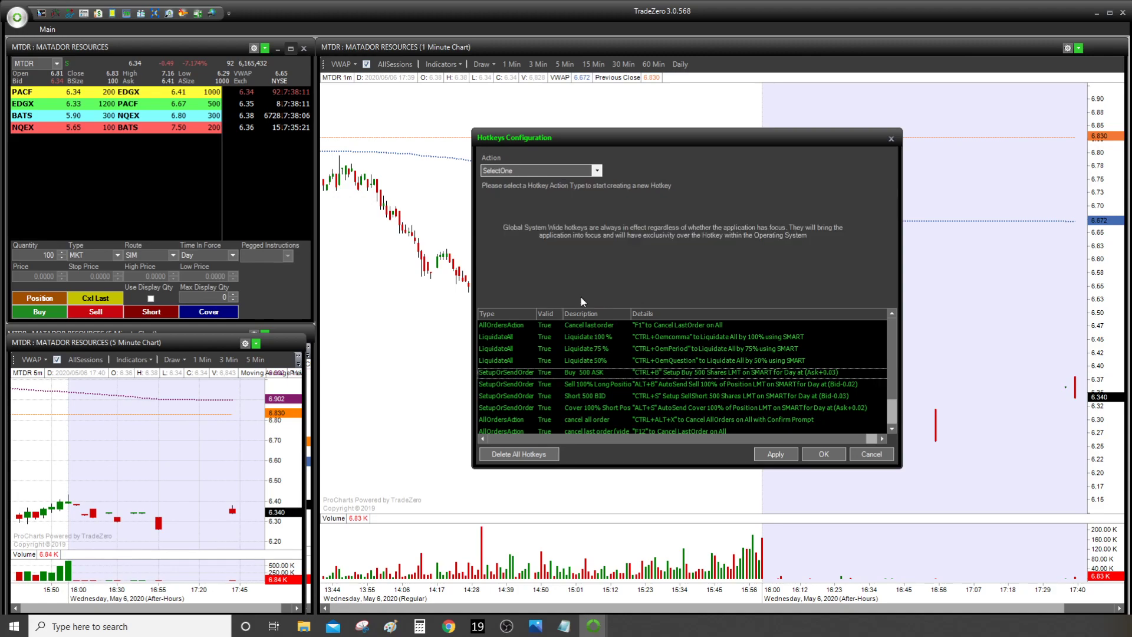
click(570, 420)
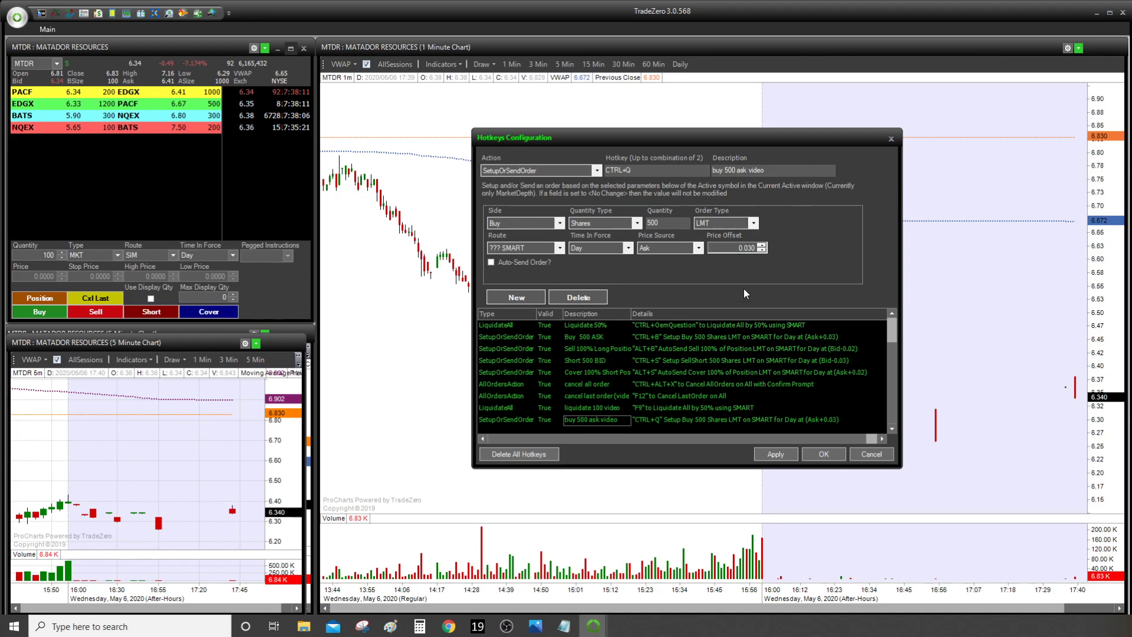
Check the existing Sell 100% Long Position hotkey and start a new SetupOrSendOrder hotkey on ALT+A described "sell 100 bid video".
scroll(672, 359, up, 1)
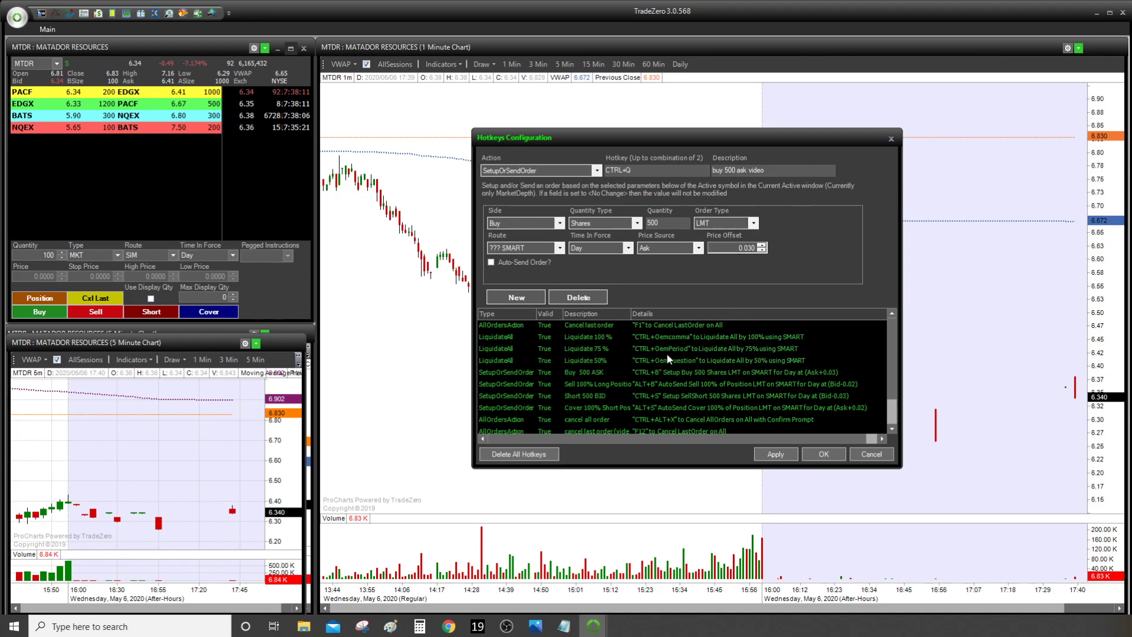
click(603, 384)
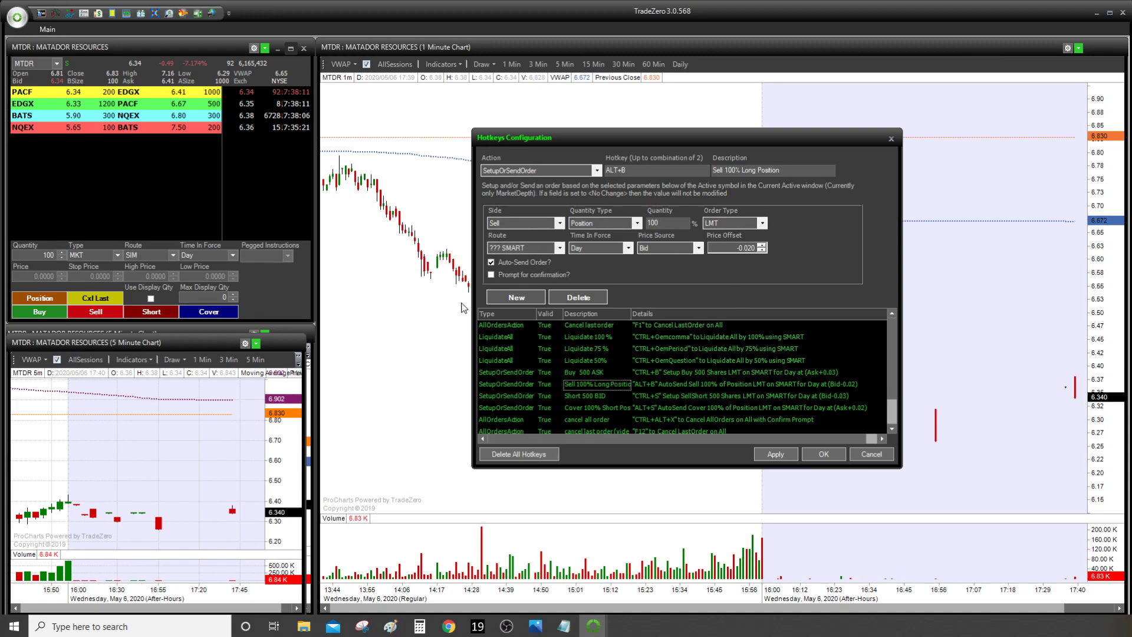
click(518, 296)
click(518, 169)
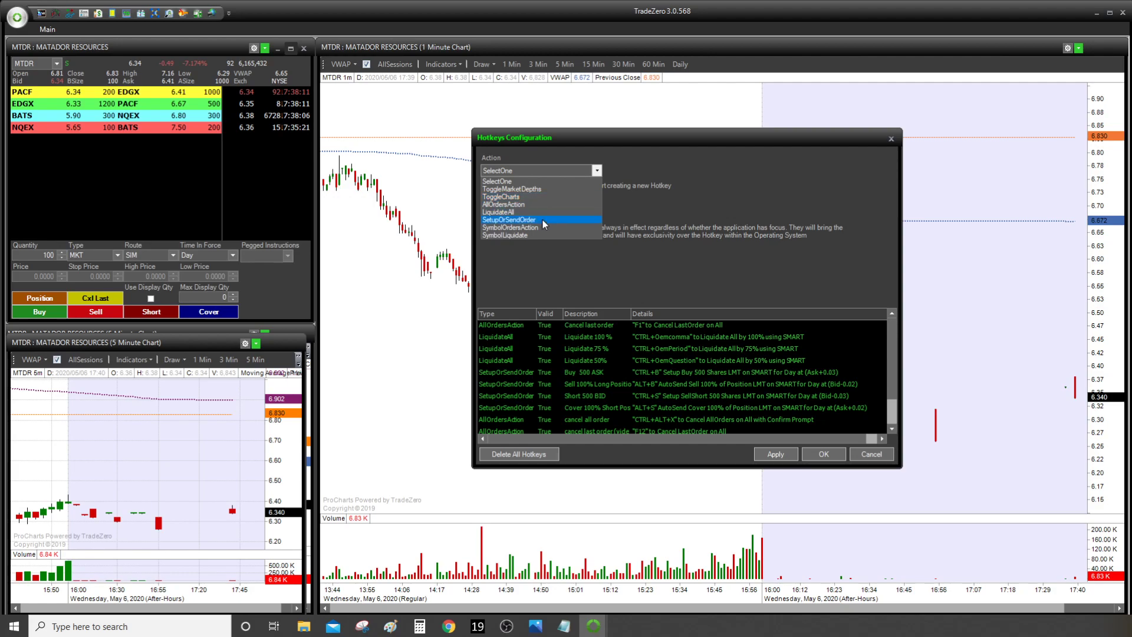
click(543, 220)
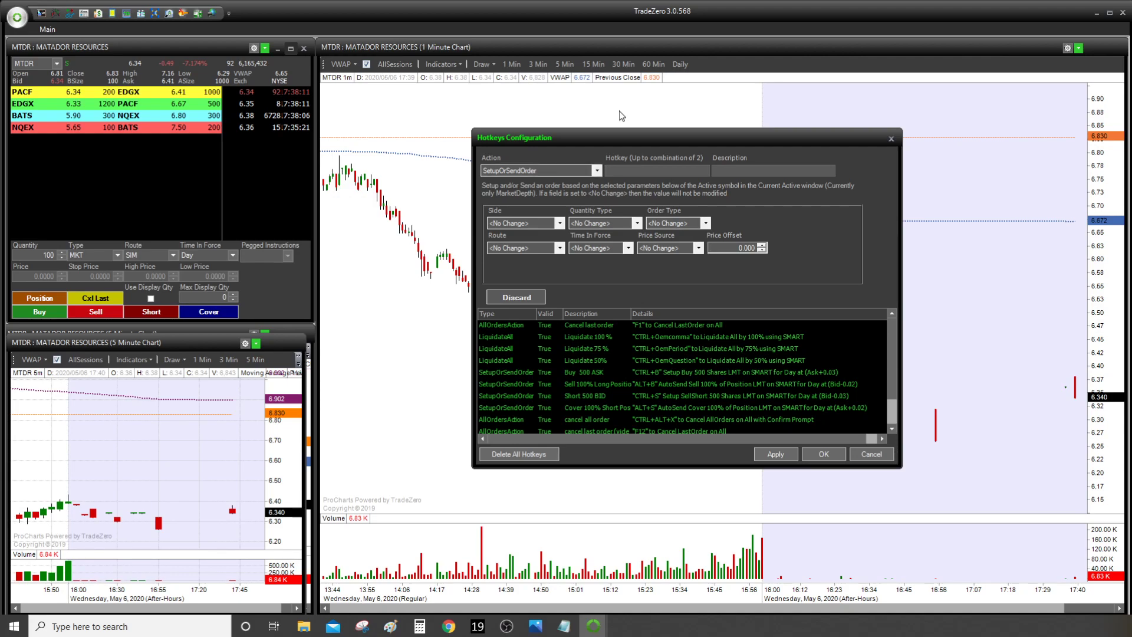
key(alt+a)
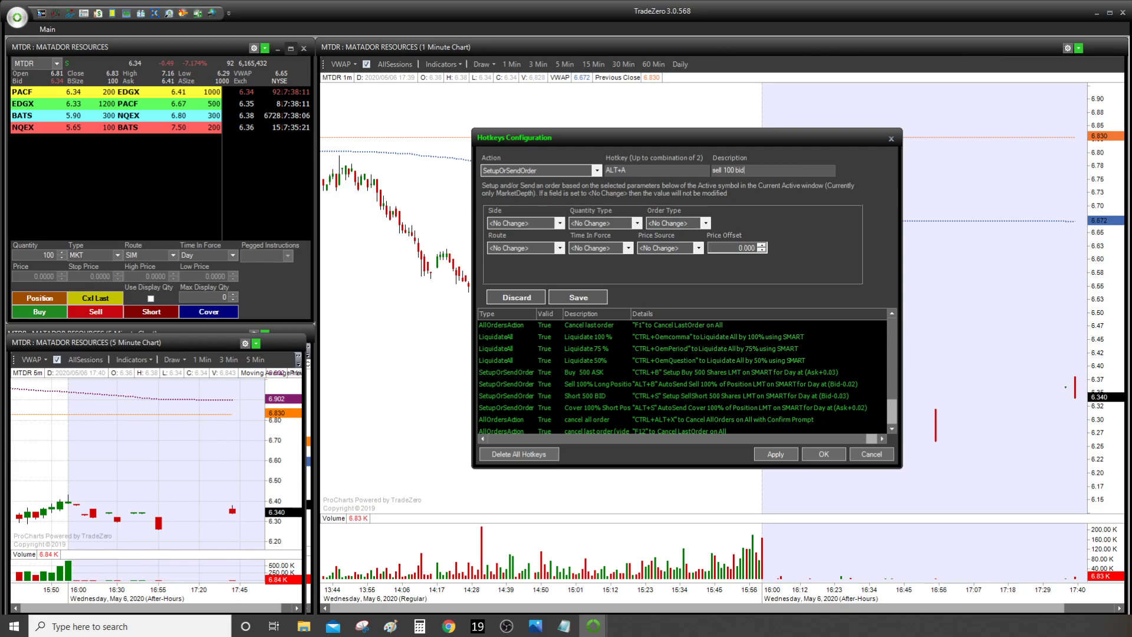
text(video)
Set the ALT+A hotkey's side to Sell and its quantity to 100% of the position.
click(518, 222)
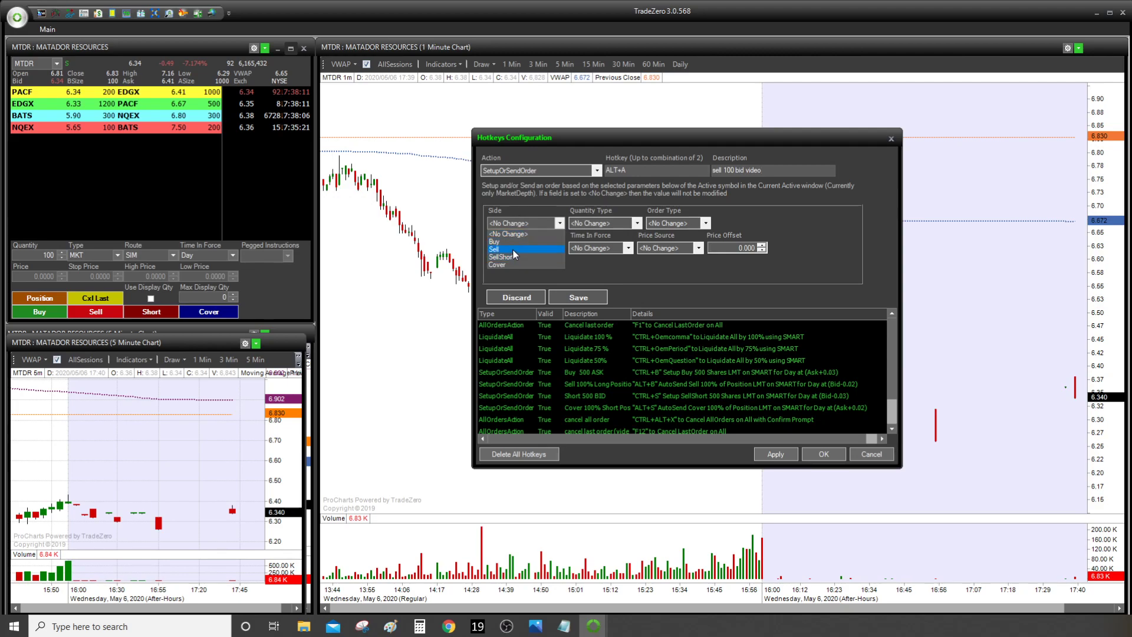
click(512, 250)
click(589, 223)
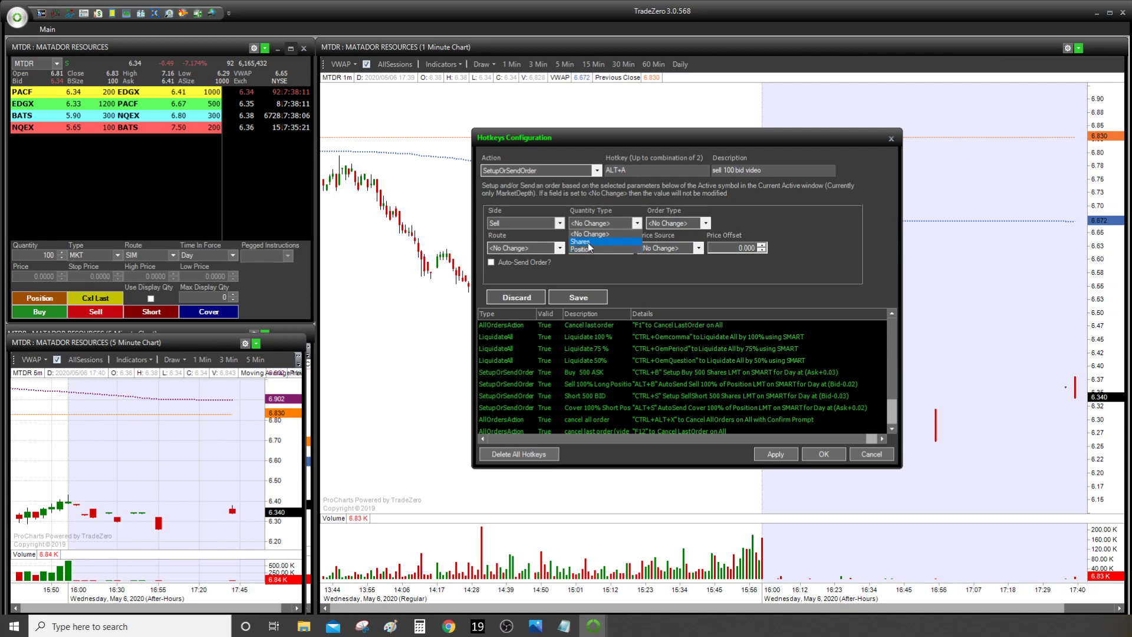
click(589, 242)
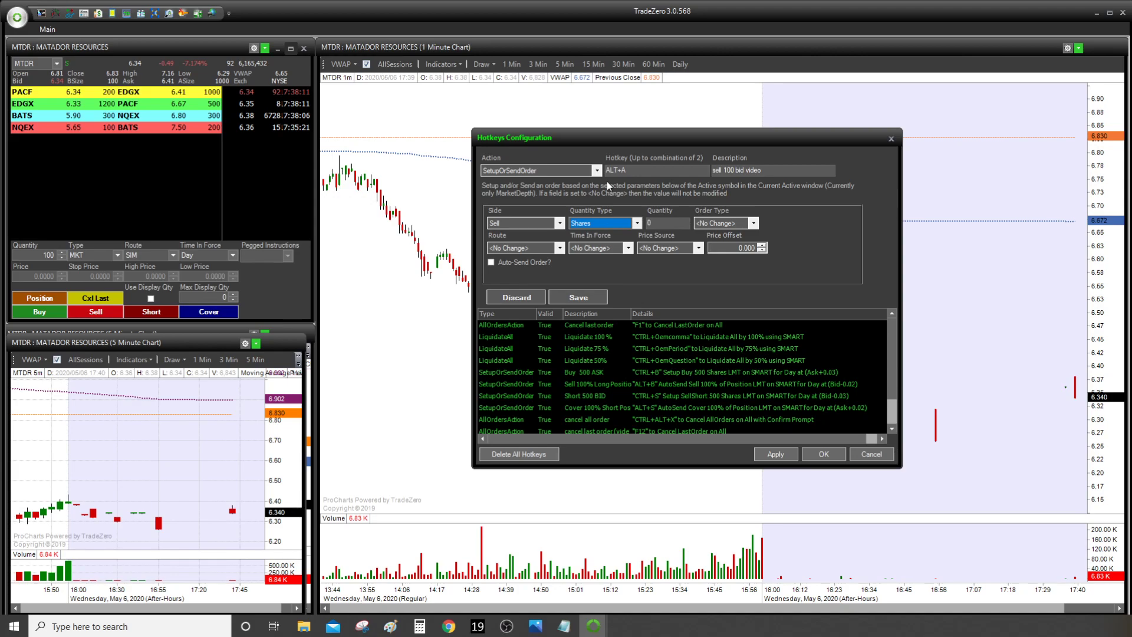
click(593, 224)
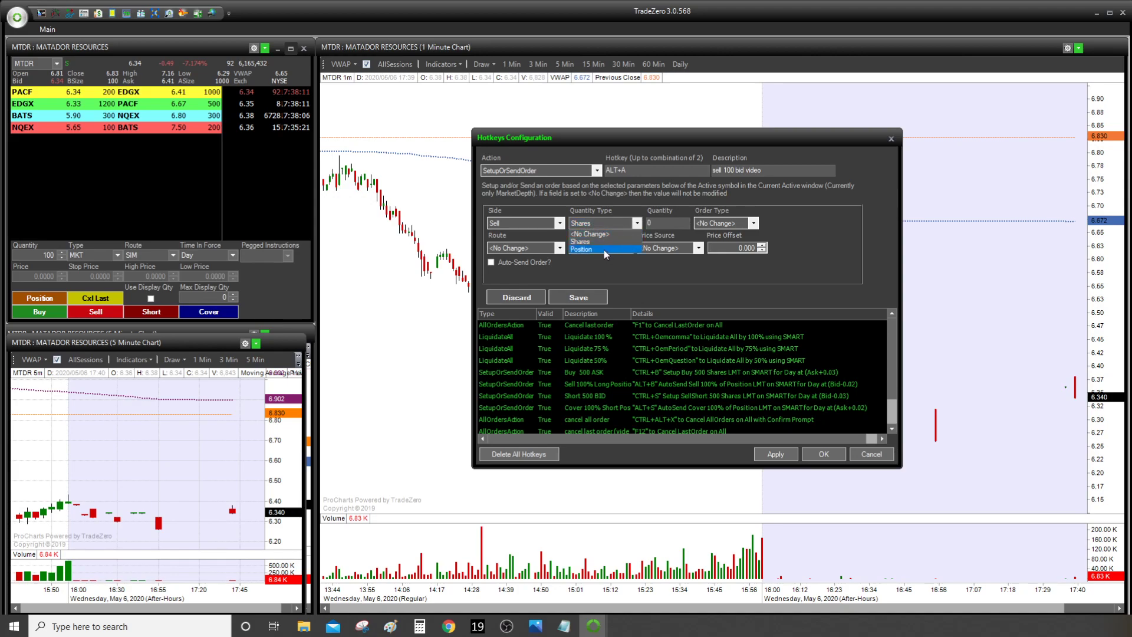
click(604, 249)
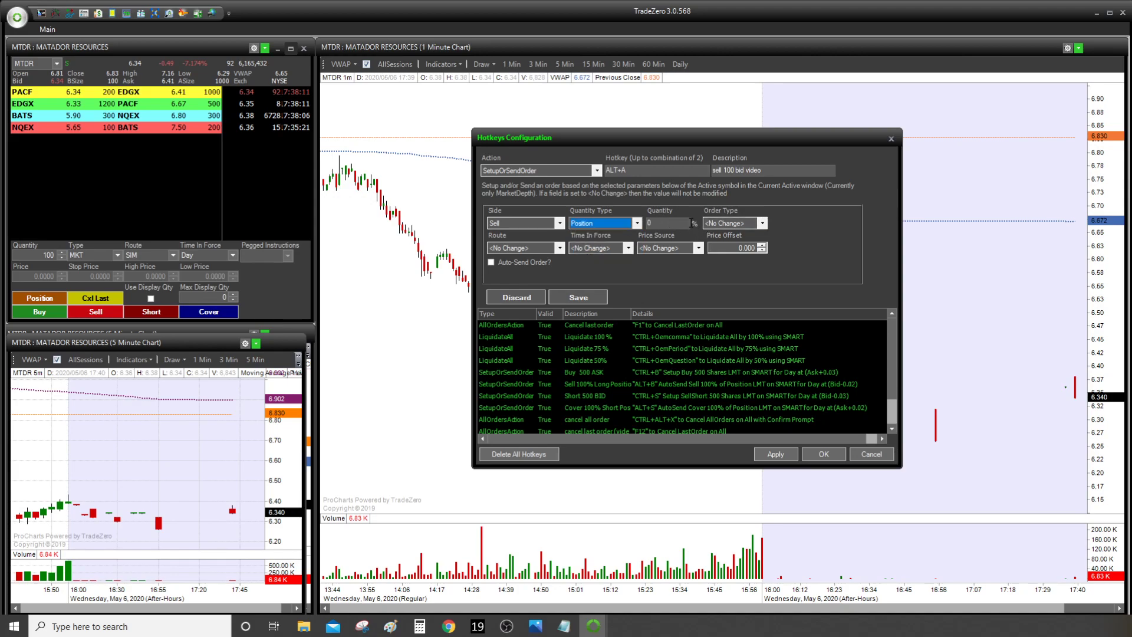
click(666, 222)
text(100)
Make the ALT+A order a LMT order routed via SMART with time in force Day.
click(731, 223)
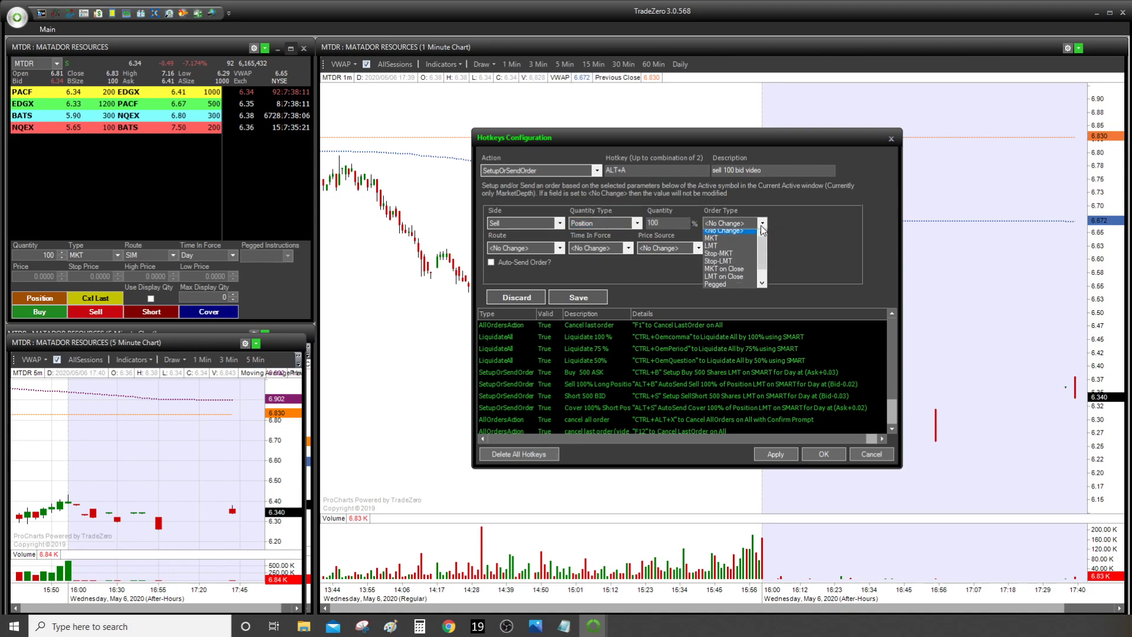
click(726, 246)
click(528, 247)
click(530, 268)
click(584, 247)
click(588, 271)
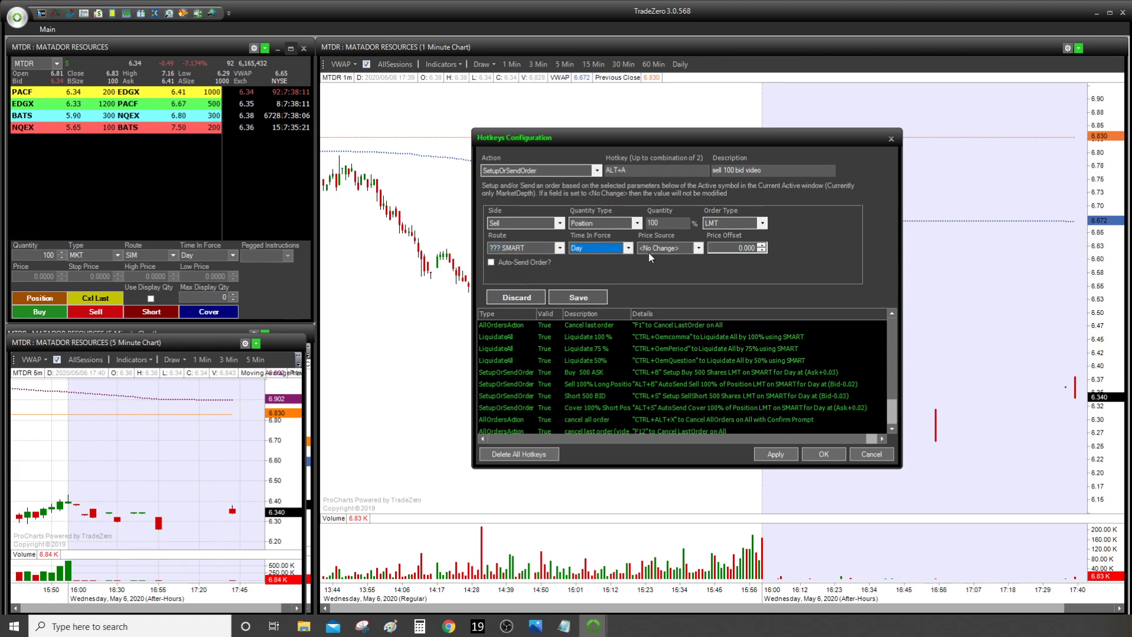
Price the ALT+A order from the Bid with an offset of -0.03.
click(650, 250)
click(666, 290)
click(761, 250)
click(762, 246)
click(762, 250)
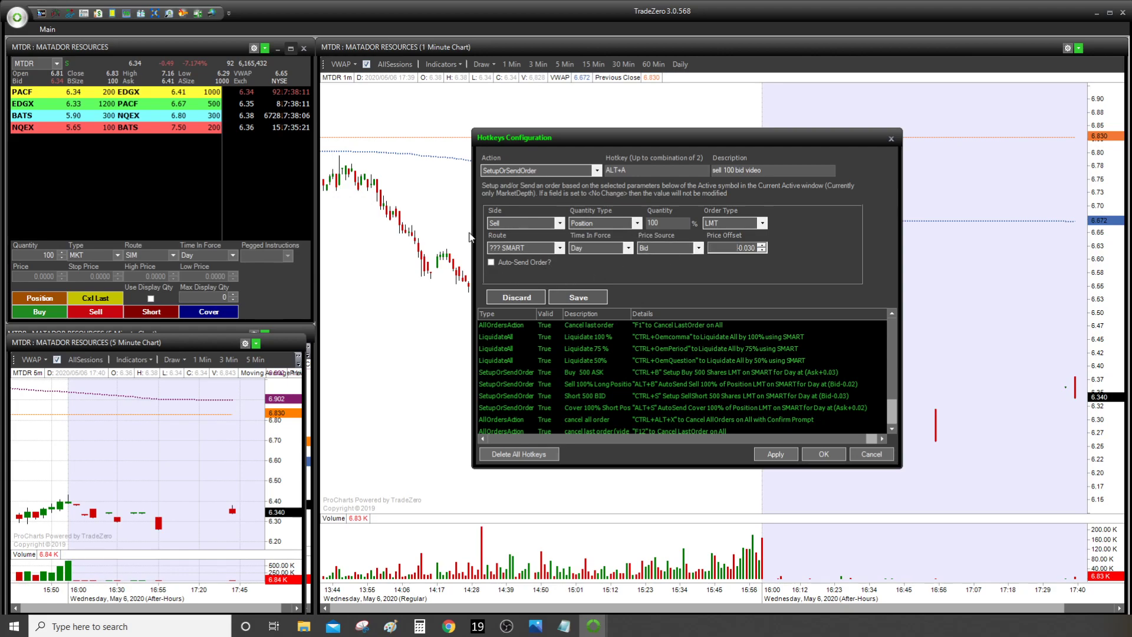
Enable auto-send without a confirmation prompt, change the ALT+A order's side to Buy, and save the hotkey.
click(503, 262)
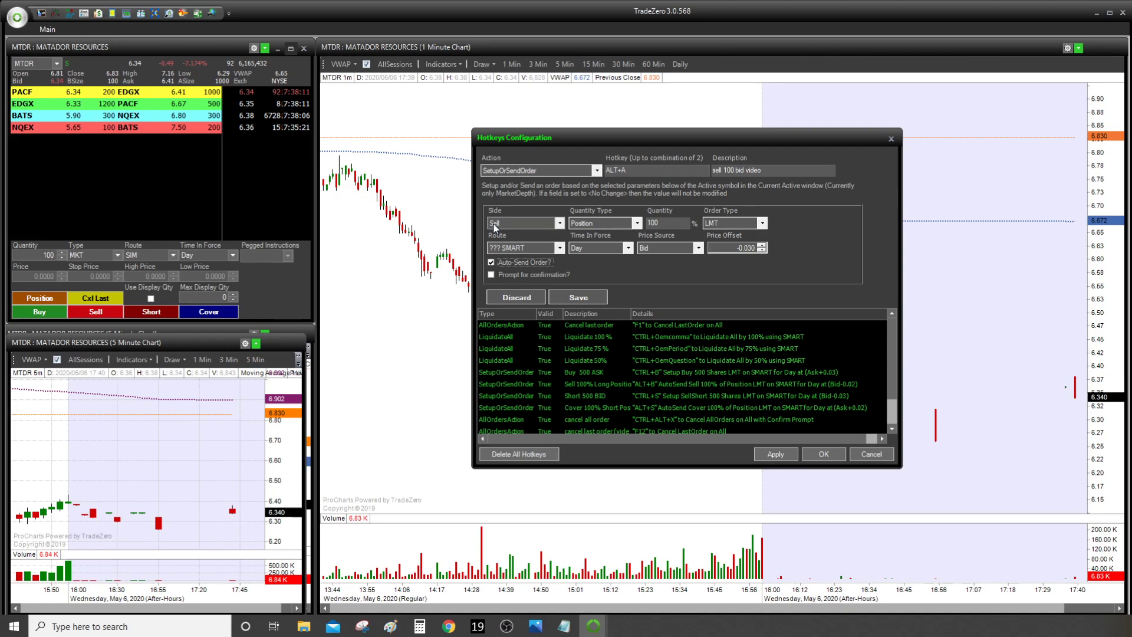
scroll(495, 227, up, 1)
click(591, 298)
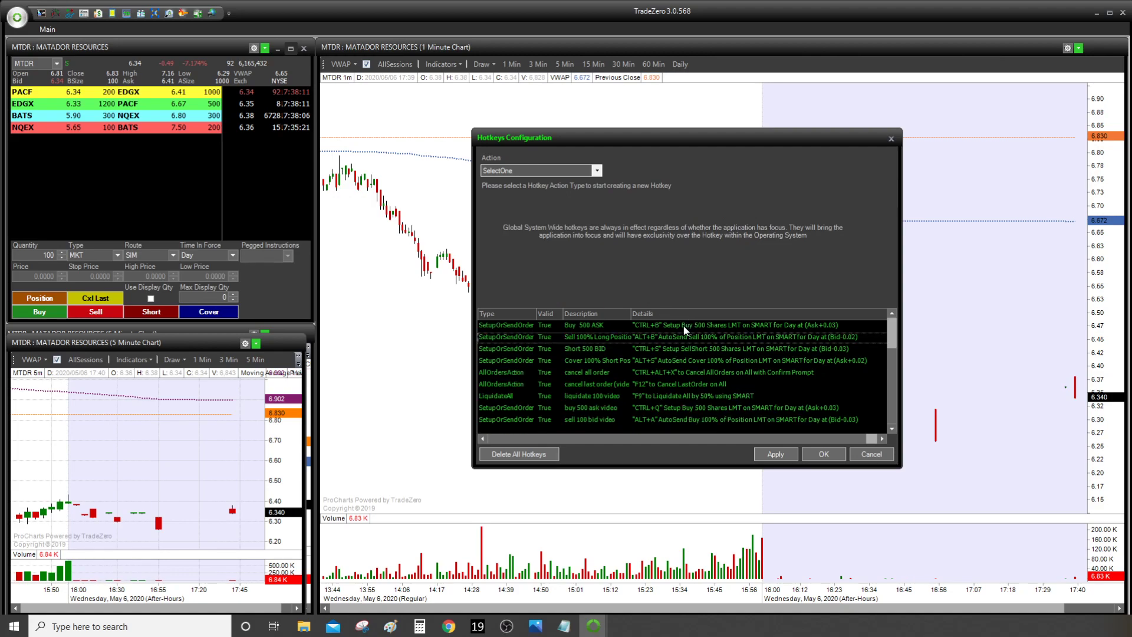
Change the ALT+A hotkey's description to "sell 100% bid video" and save it.
click(588, 418)
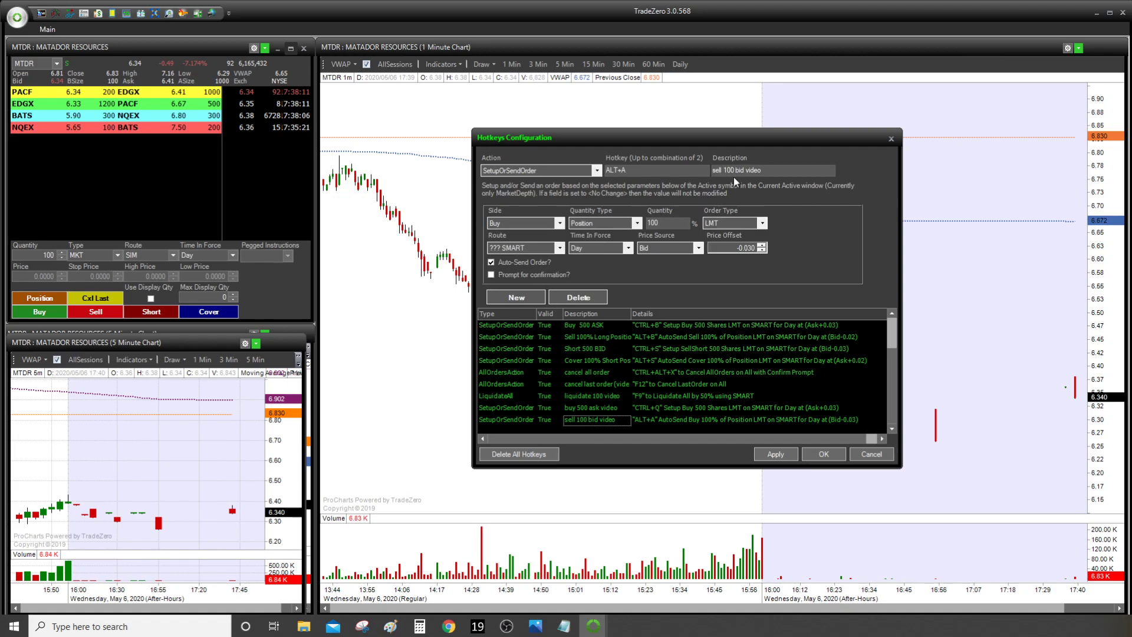
click(733, 170)
key(BackSpace)
text(0%)
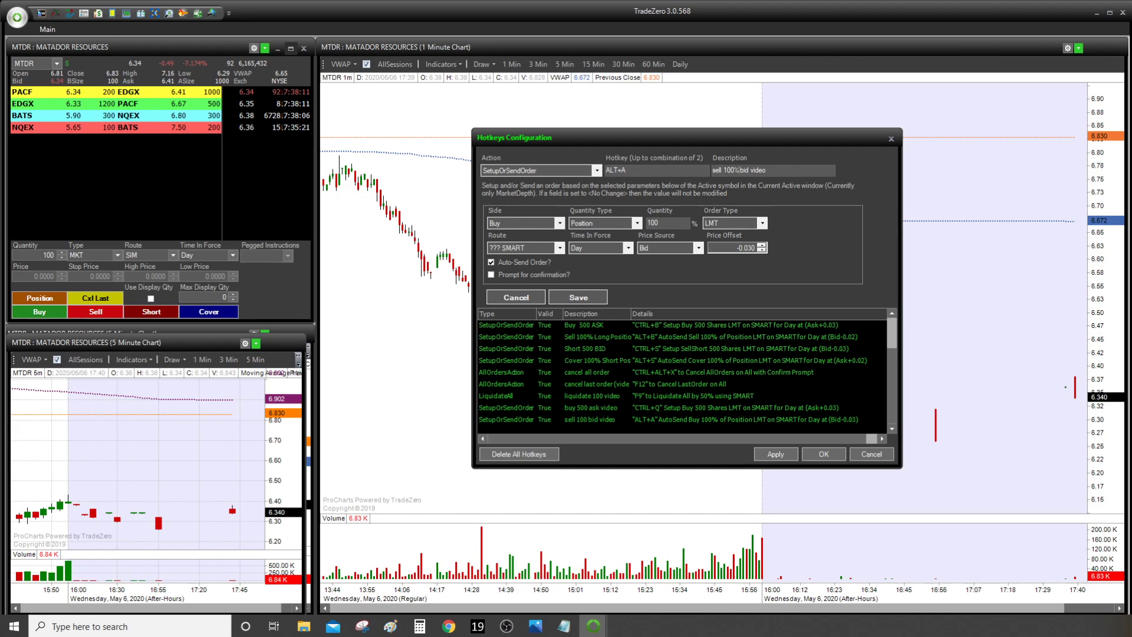
click(583, 299)
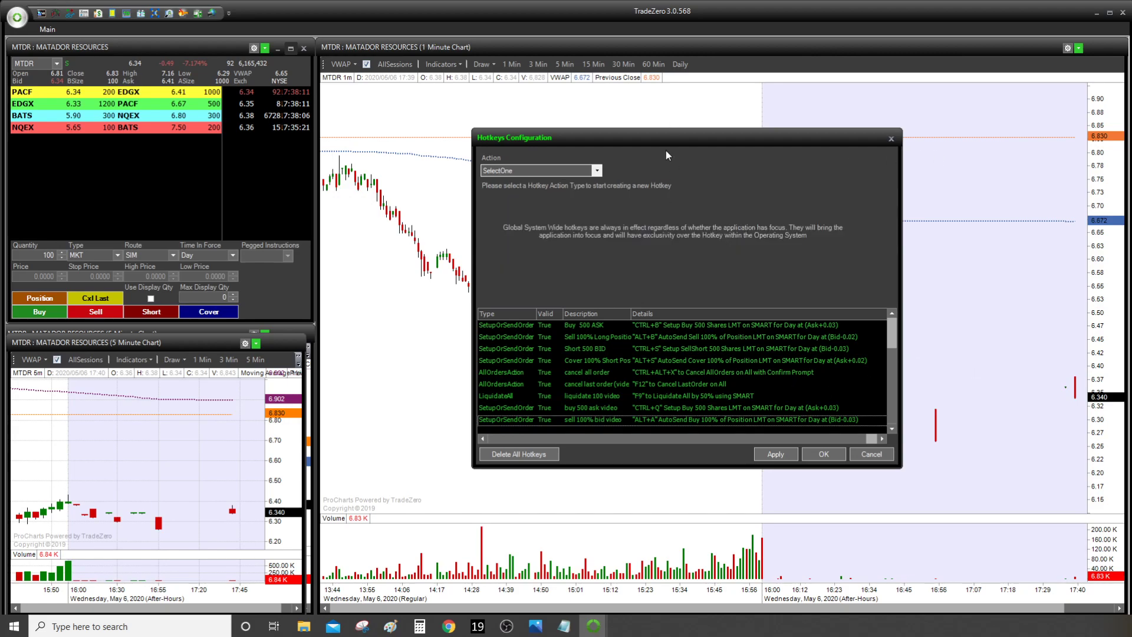
Review the settings of the F9 liquidation hotkey and the F12 cancel-last-order hotkey.
click(514, 395)
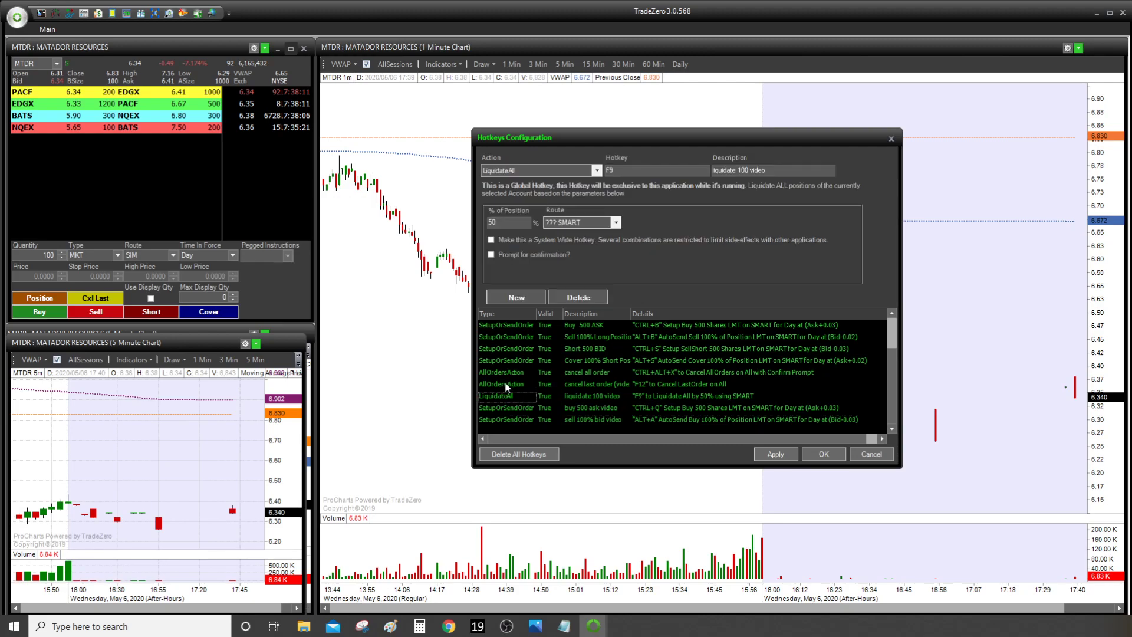
click(505, 384)
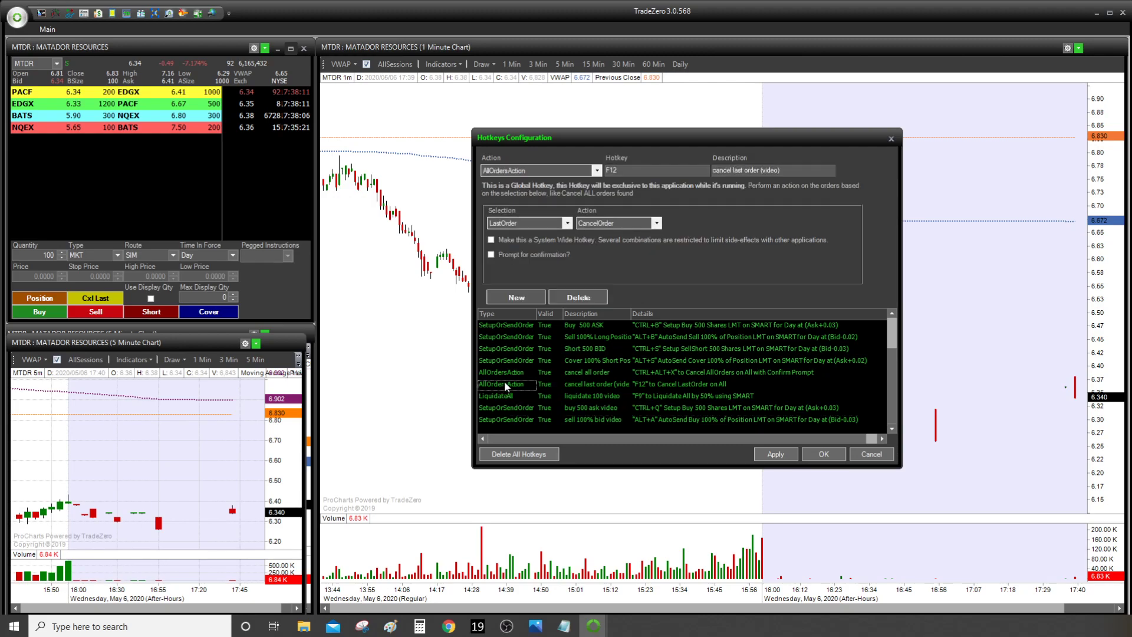
scroll(585, 395, down, 1)
click(586, 395)
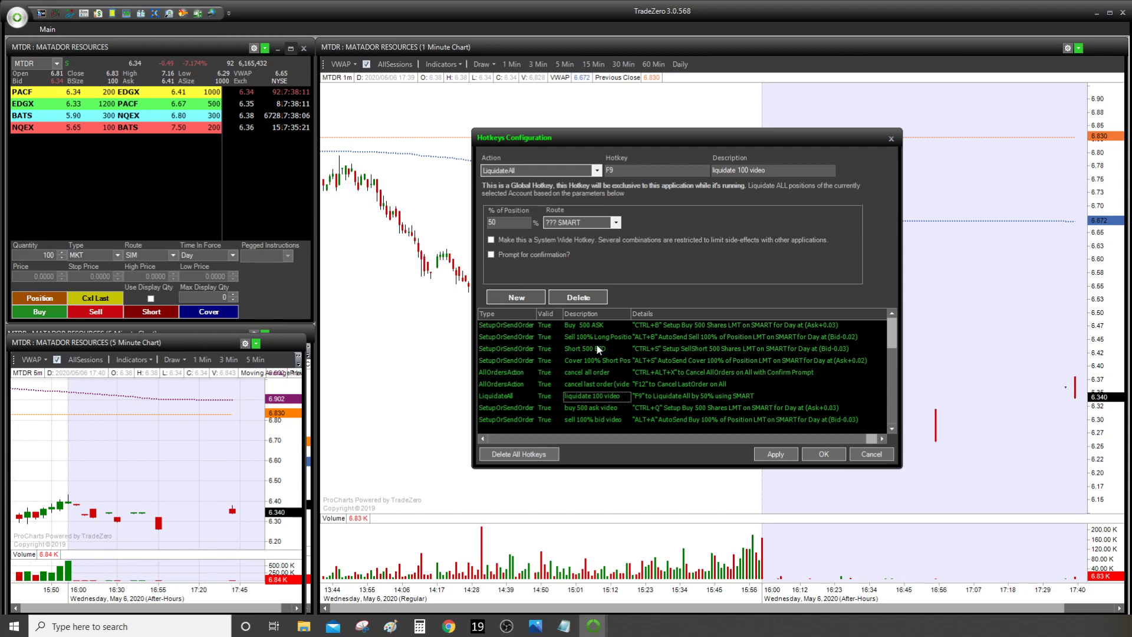
Review the settings of the "buy 500 ask video", "sell 100% bid video" and "Short 500 BID" hotkeys.
click(593, 412)
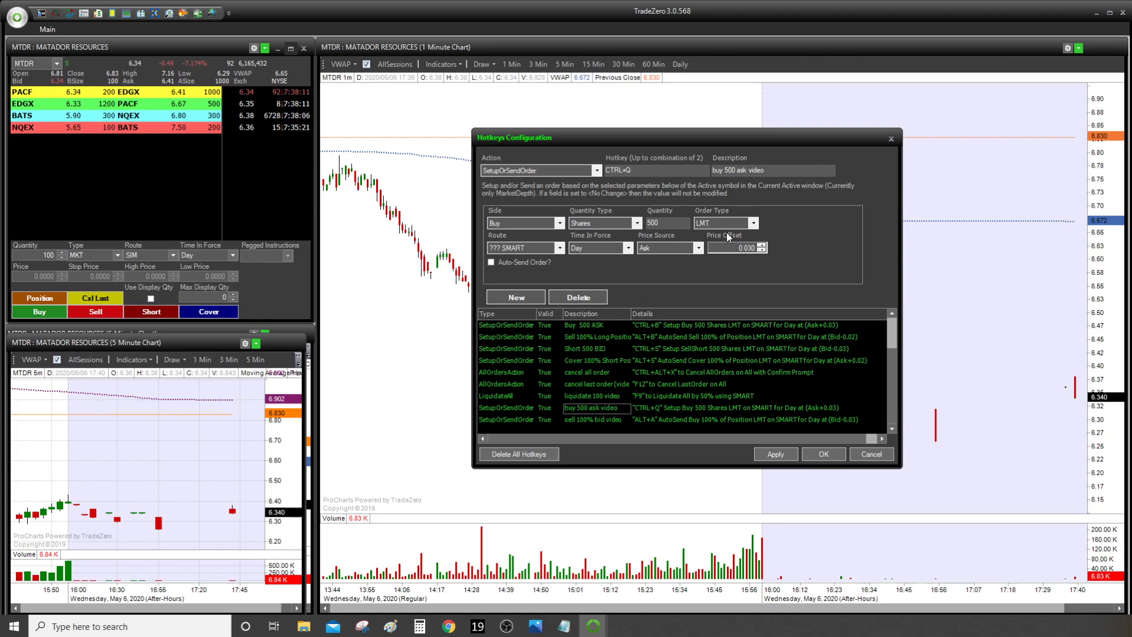
click(522, 419)
click(606, 406)
click(505, 419)
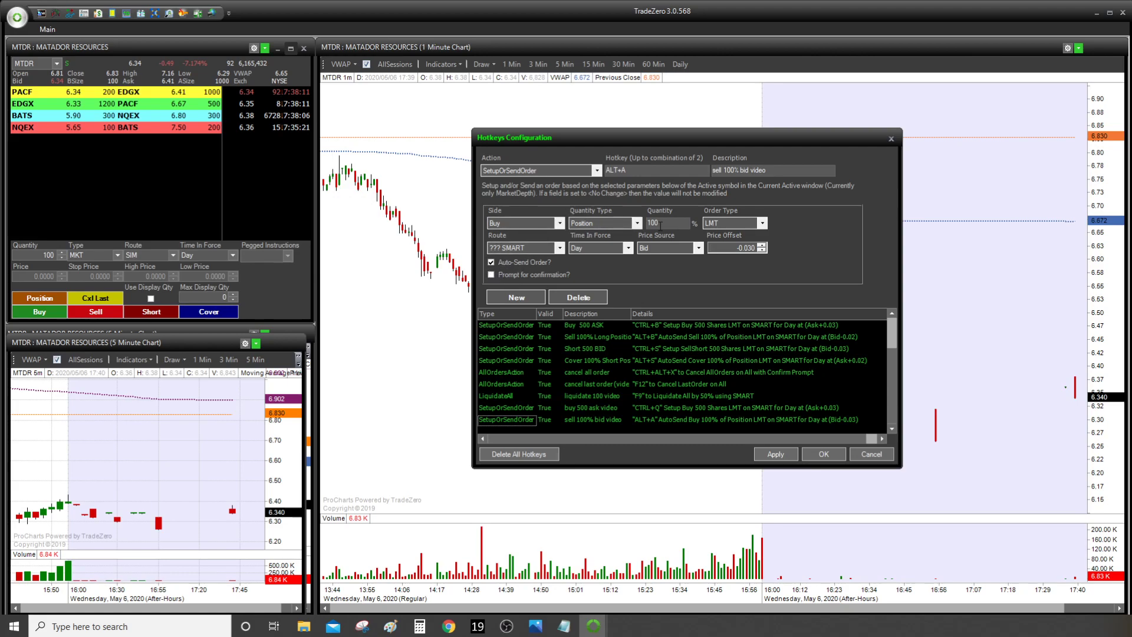
scroll(609, 408, up, 2)
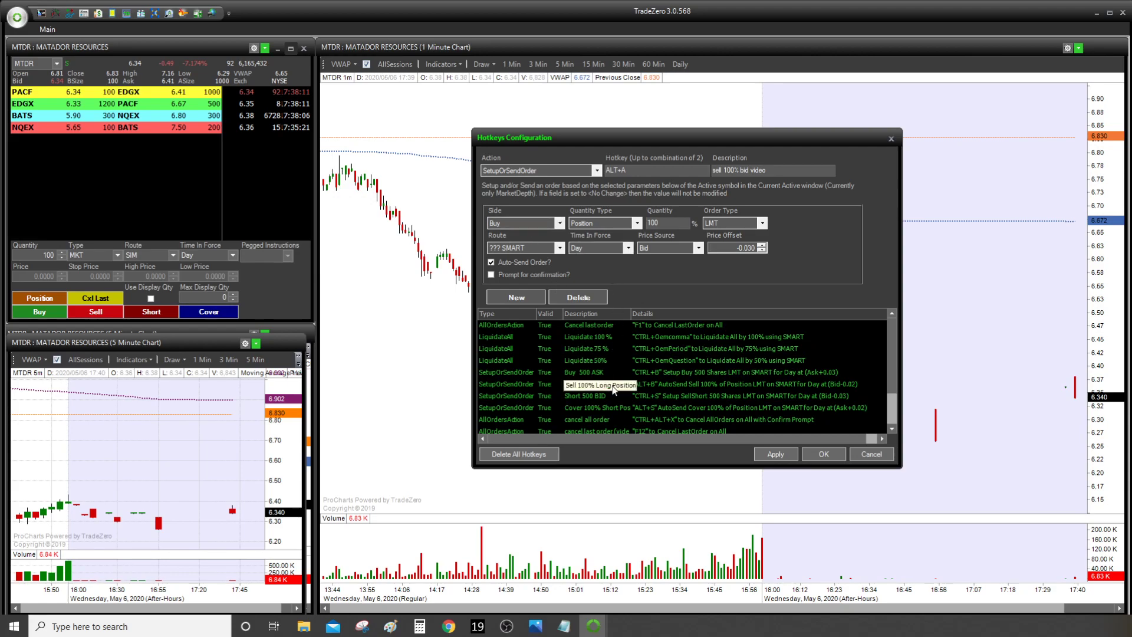
click(593, 373)
click(606, 395)
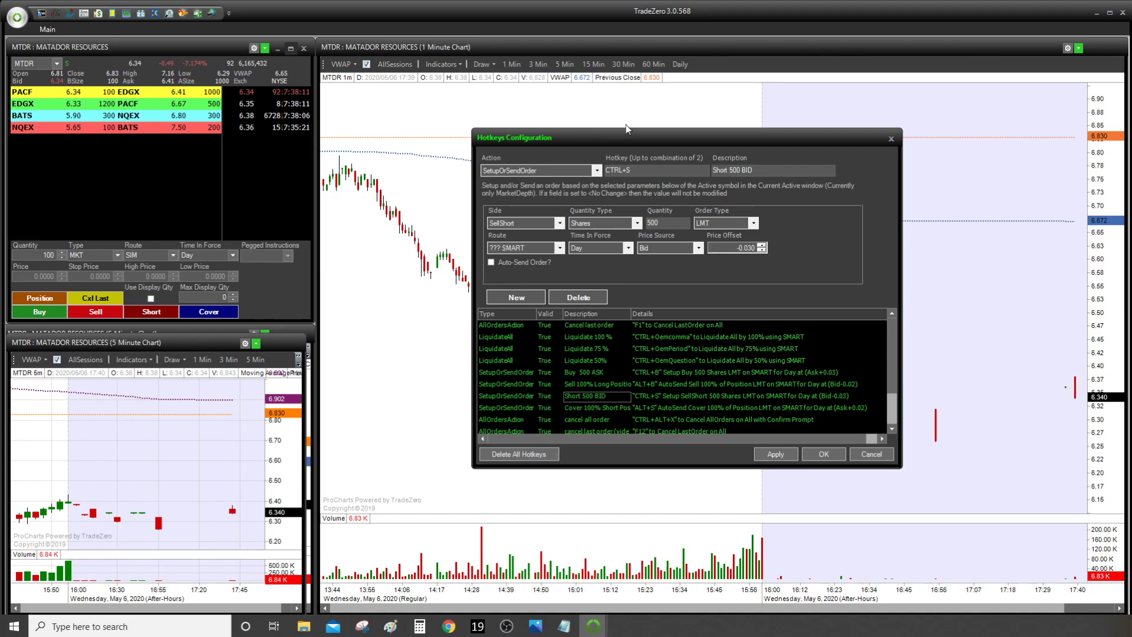
Start a new SetupOrSendOrder hotkey assigned to CTRL+K with the description "short 500 bid (video)".
click(532, 297)
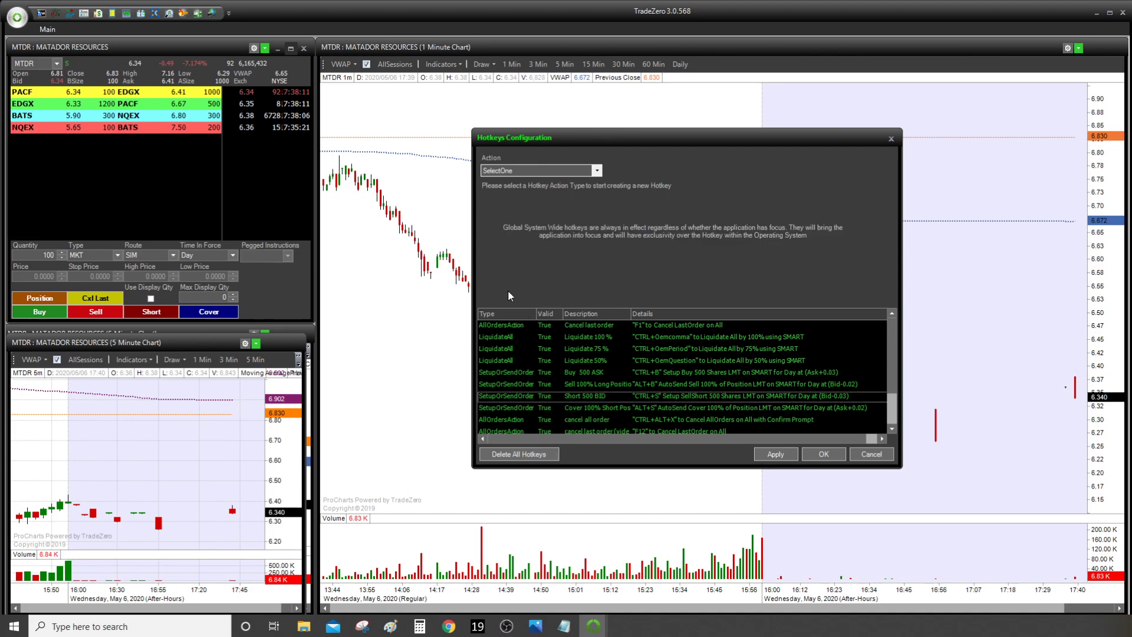
click(543, 171)
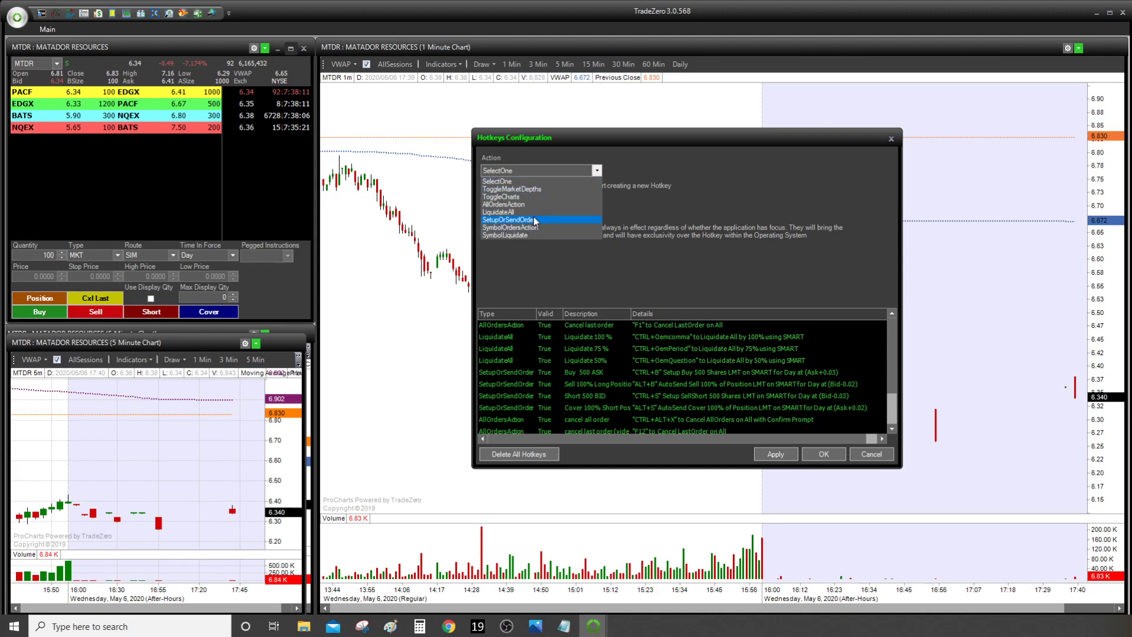
click(579, 220)
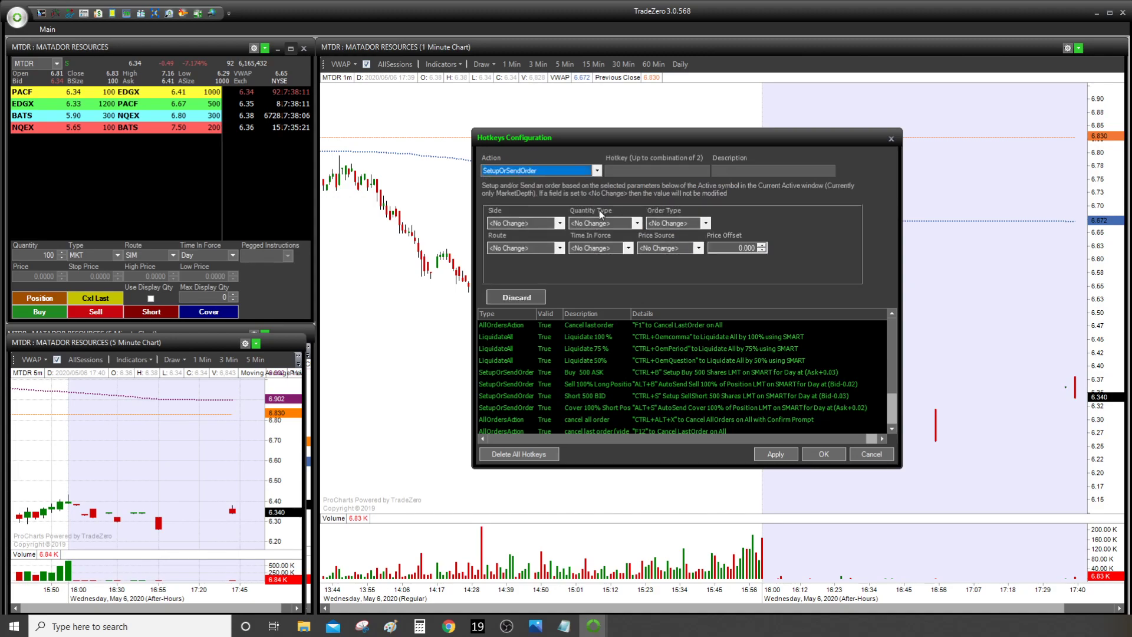
click(645, 168)
key(ctrl+k)
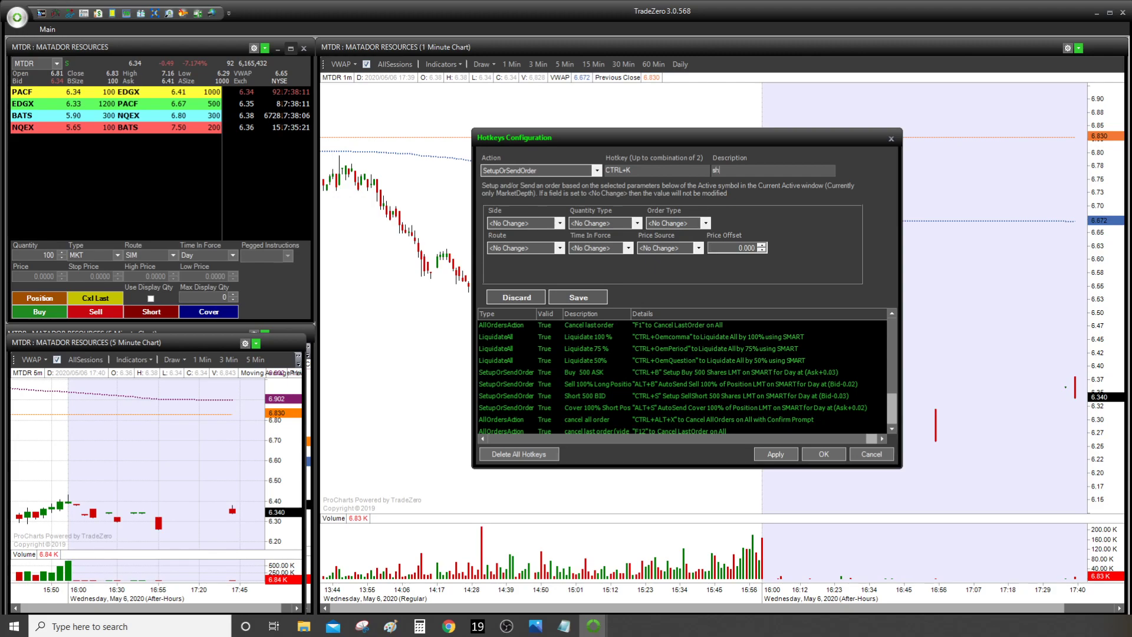
text(short 500)
key(BackSpace)
key(BackSpace)
text(bidf)
text(video)
Set the CTRL+K order's side to SellShort with a quantity of 500 shares.
click(527, 224)
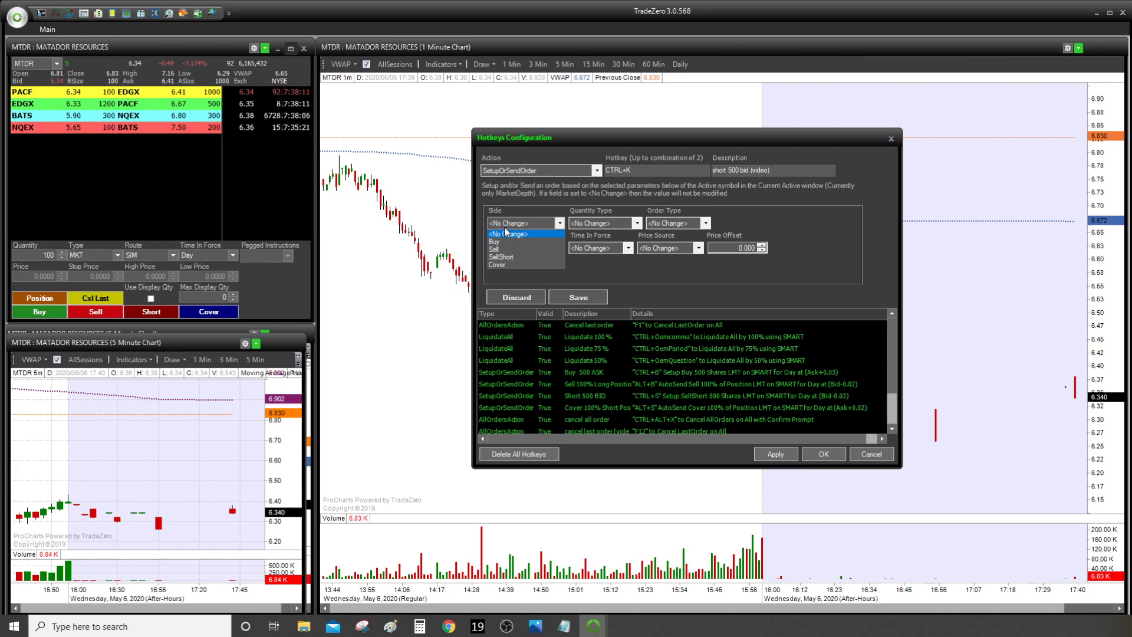
click(514, 258)
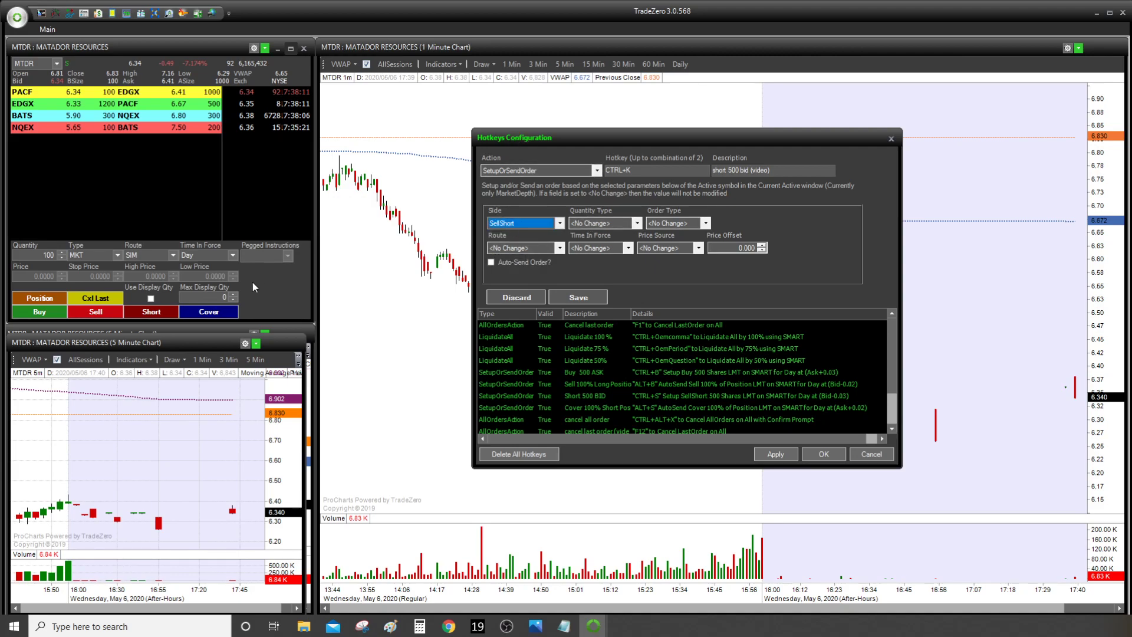
click(596, 224)
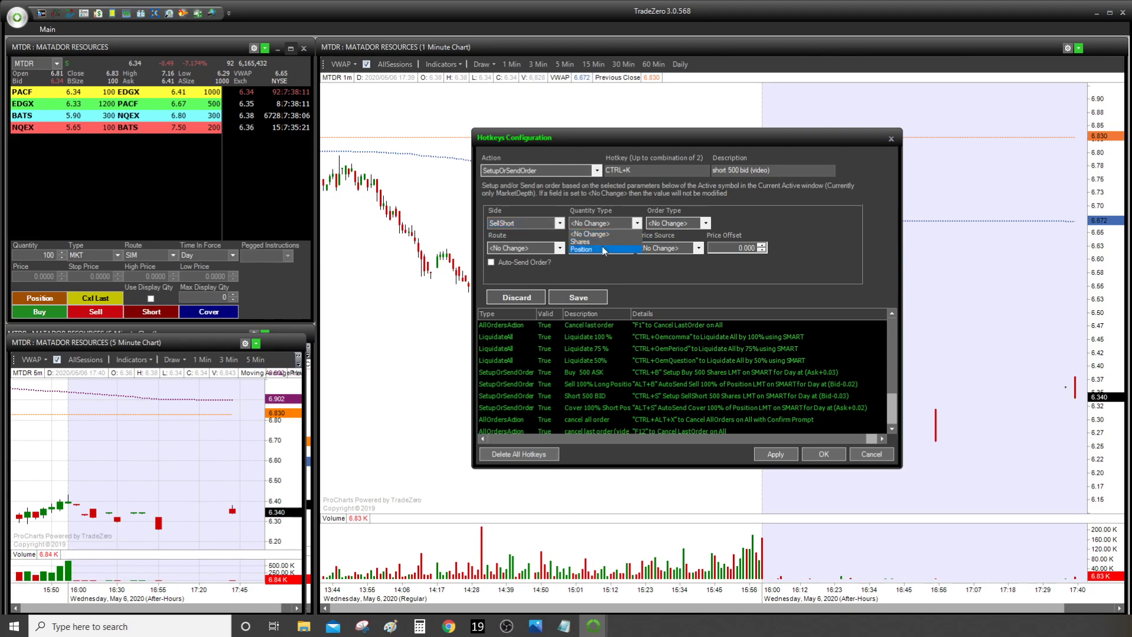
click(602, 241)
drag(673, 223, 643, 222)
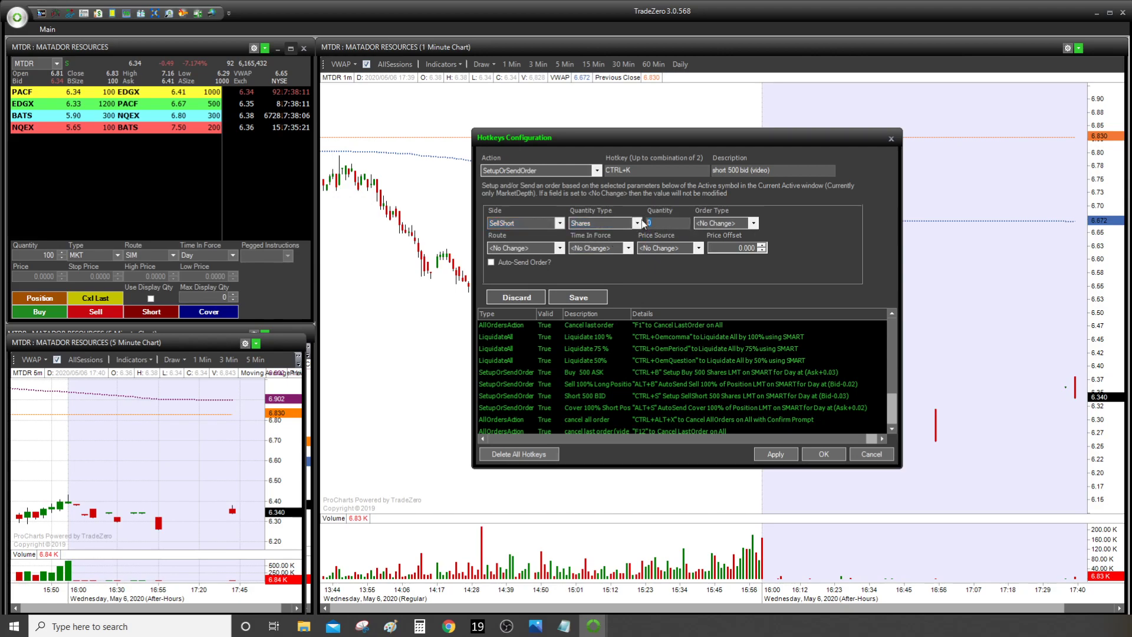
Make the CTRL+K order a LMT order routed through SMART with a Day time in force.
click(733, 224)
click(723, 250)
click(528, 247)
click(522, 274)
click(595, 248)
click(583, 266)
Price the CTRL+K order from the Bid with an offset of -0.03, then save and apply the hotkey.
click(647, 250)
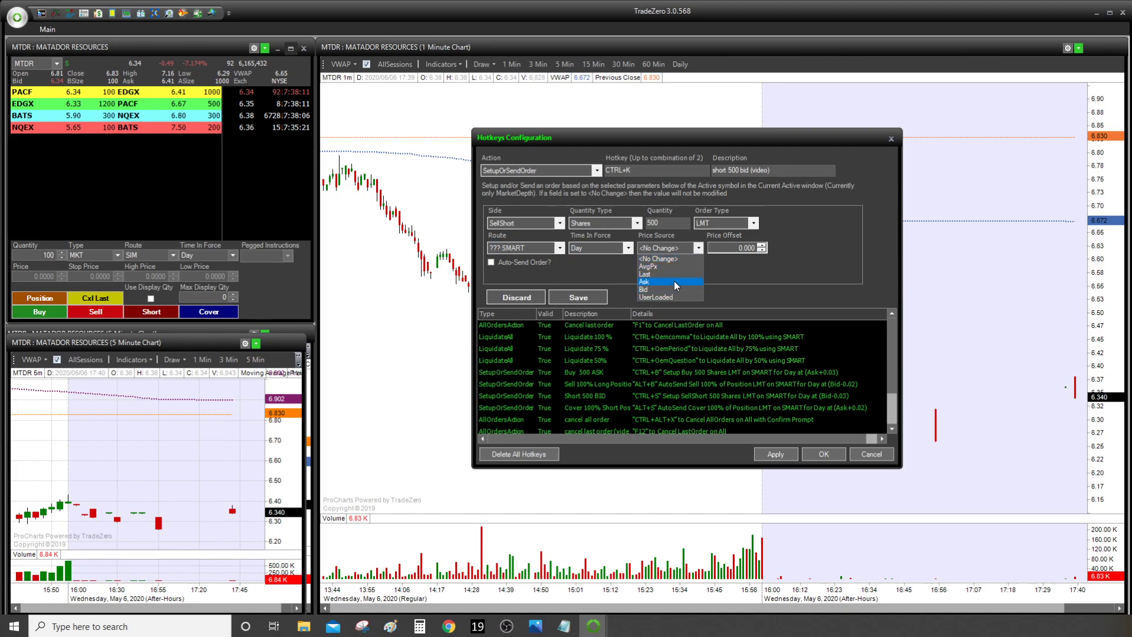
click(671, 289)
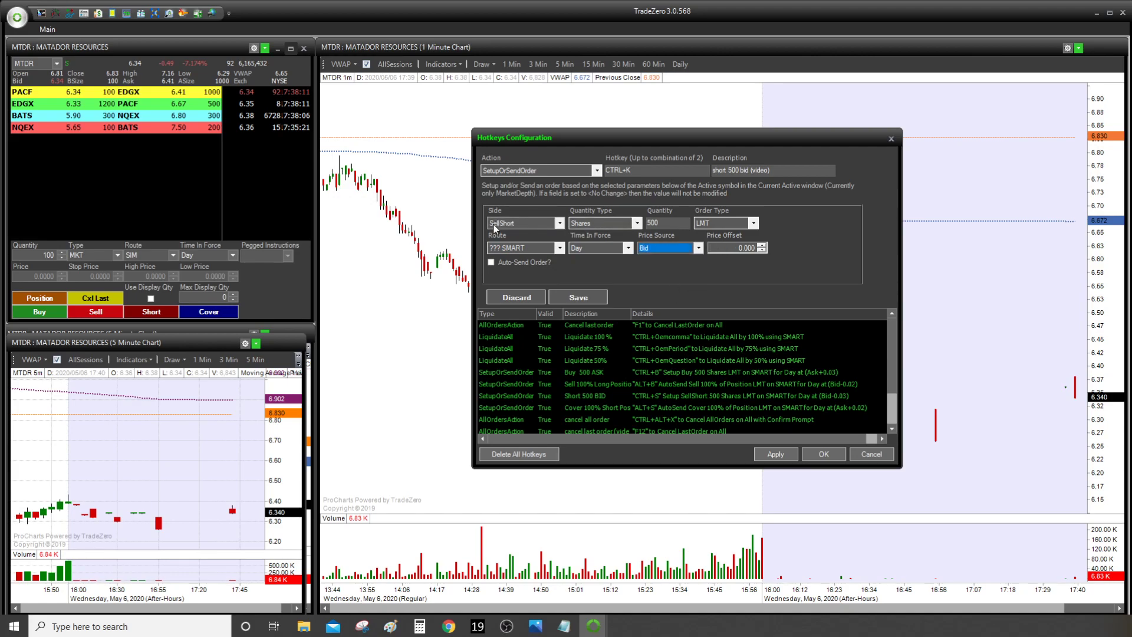
click(762, 251)
click(575, 298)
click(768, 454)
click(837, 455)
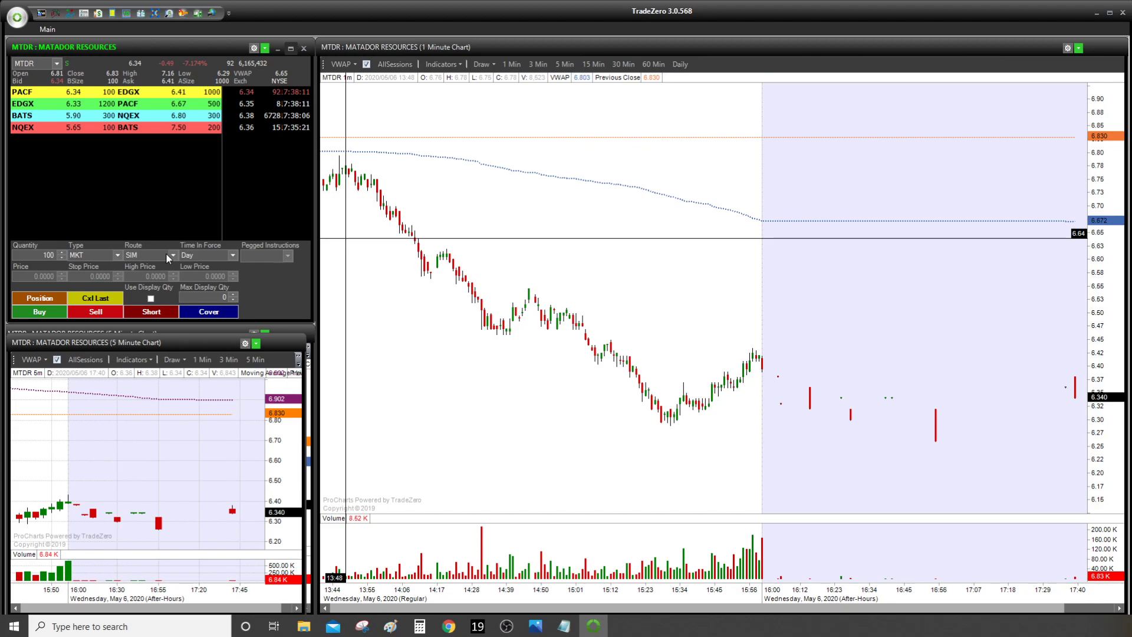
Test the "Buy 500 ASK" and "Short 500 BID" hotkeys by loading their orders into the MTDR order entry.
key(ctrl+b)
click(52, 34)
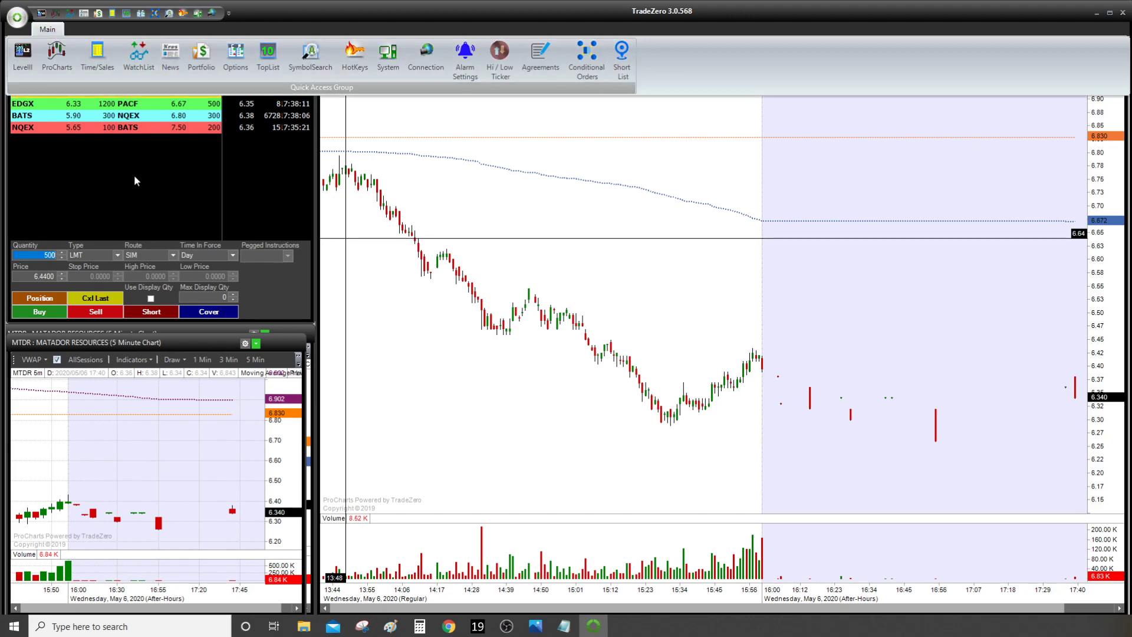
click(120, 185)
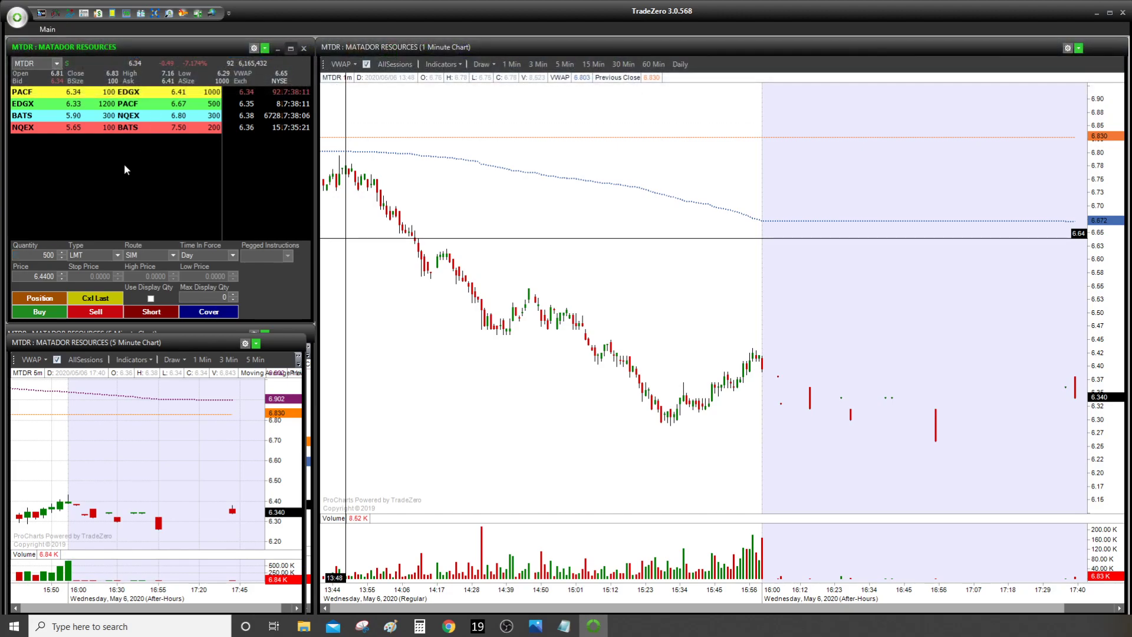
key(ctrl+s)
Reopen the hotkeys configuration and review the settings of the CTRL+K "short 500 bid (video)" hotkey.
click(51, 32)
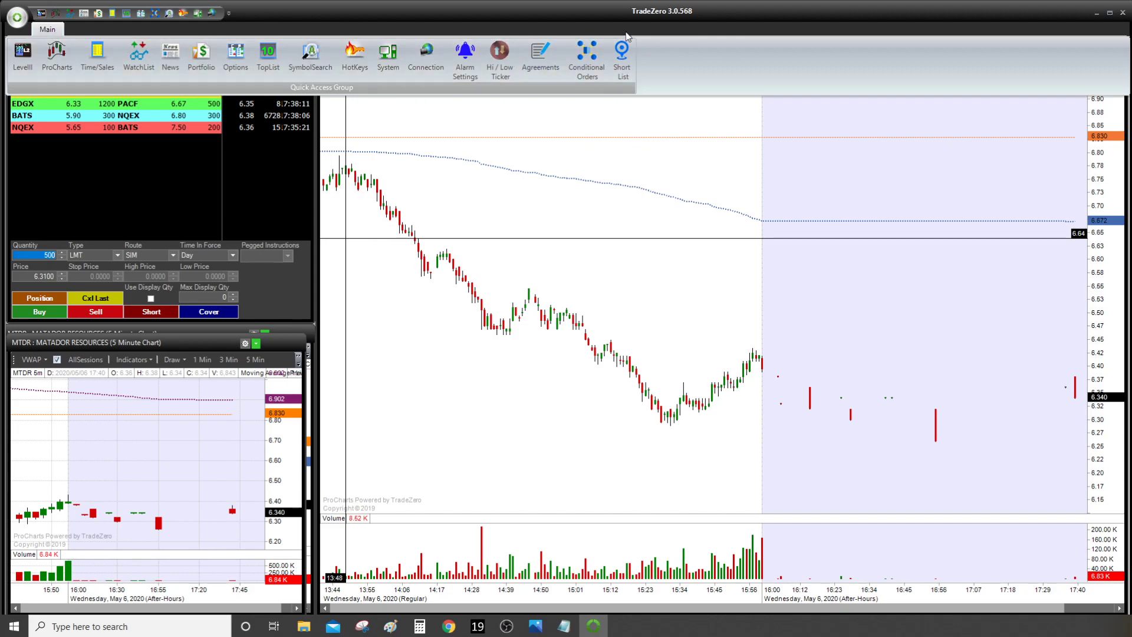
click(354, 54)
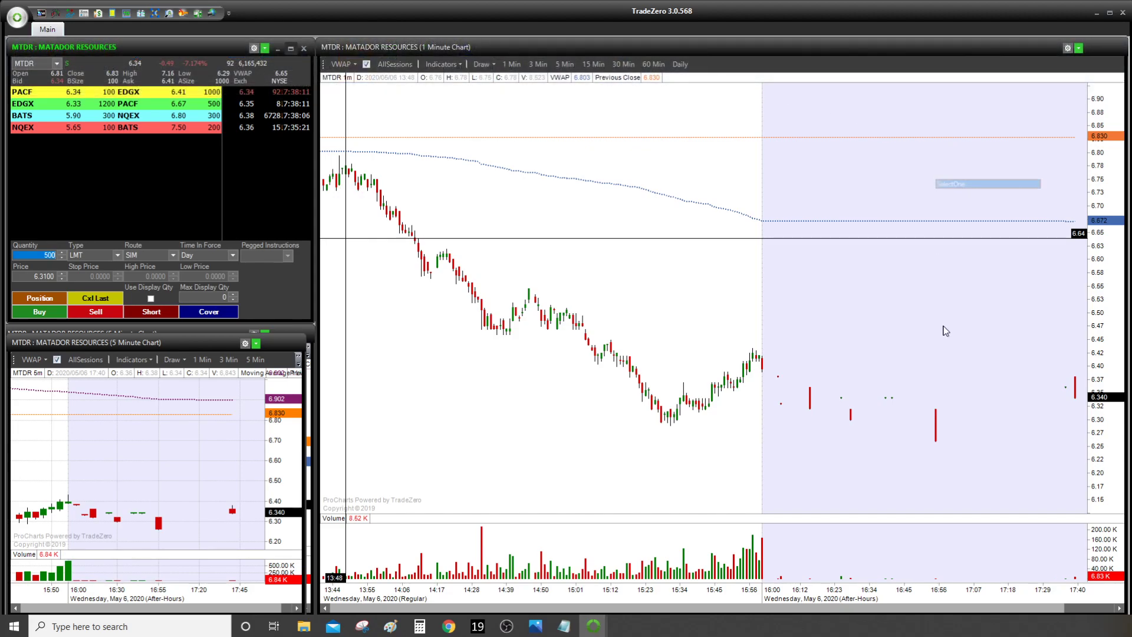
drag(821, 51, 818, 49)
scroll(802, 309, down, 2)
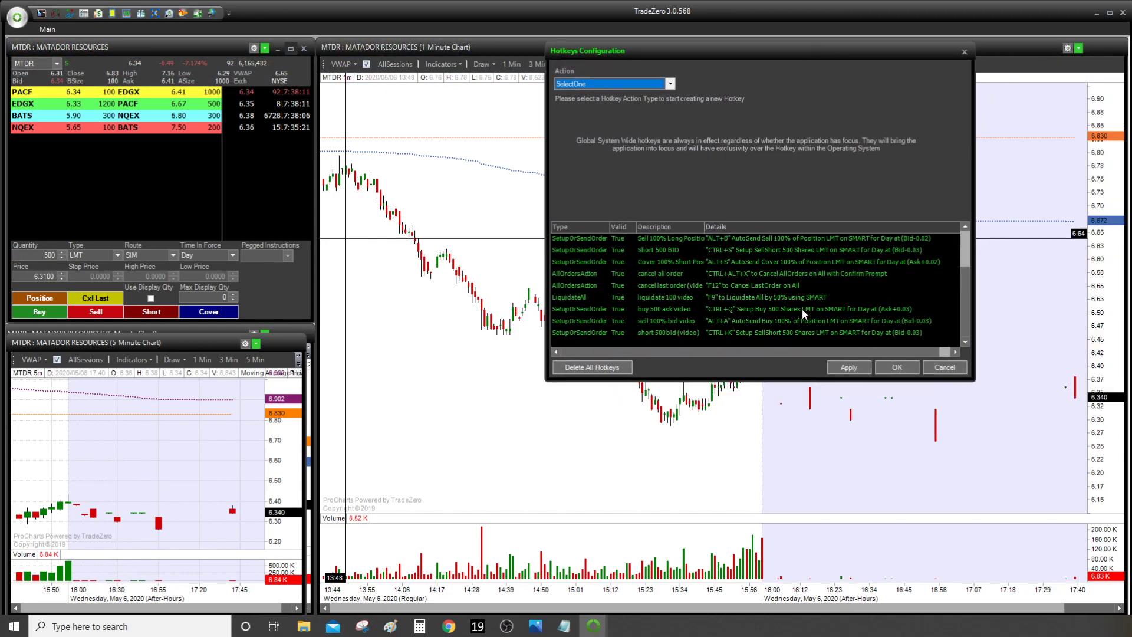
click(716, 333)
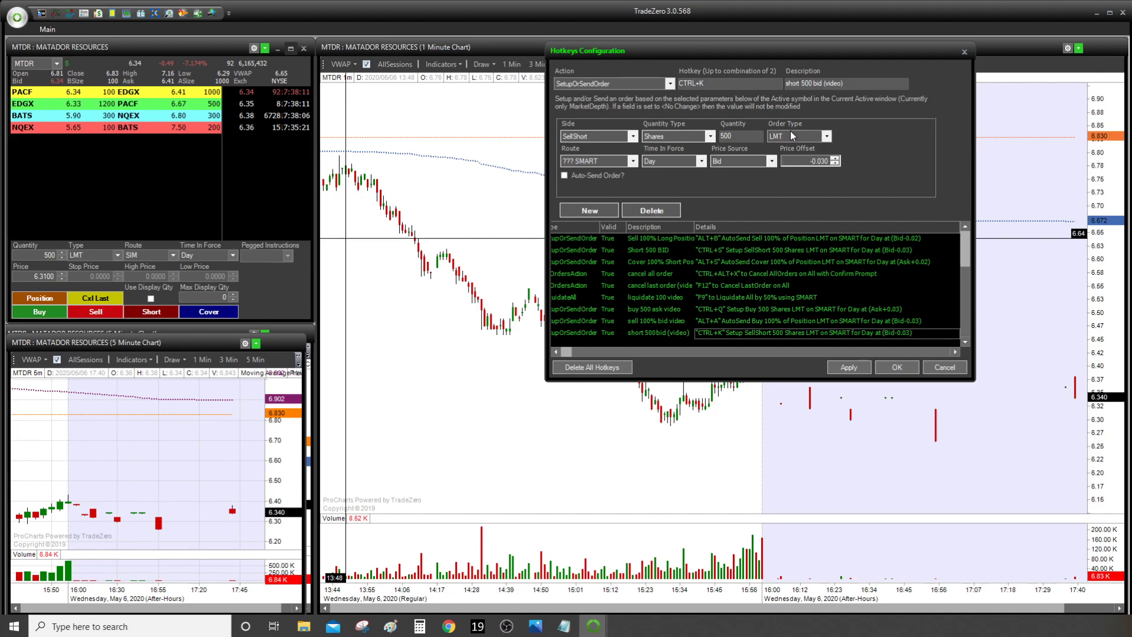
click(589, 211)
click(585, 81)
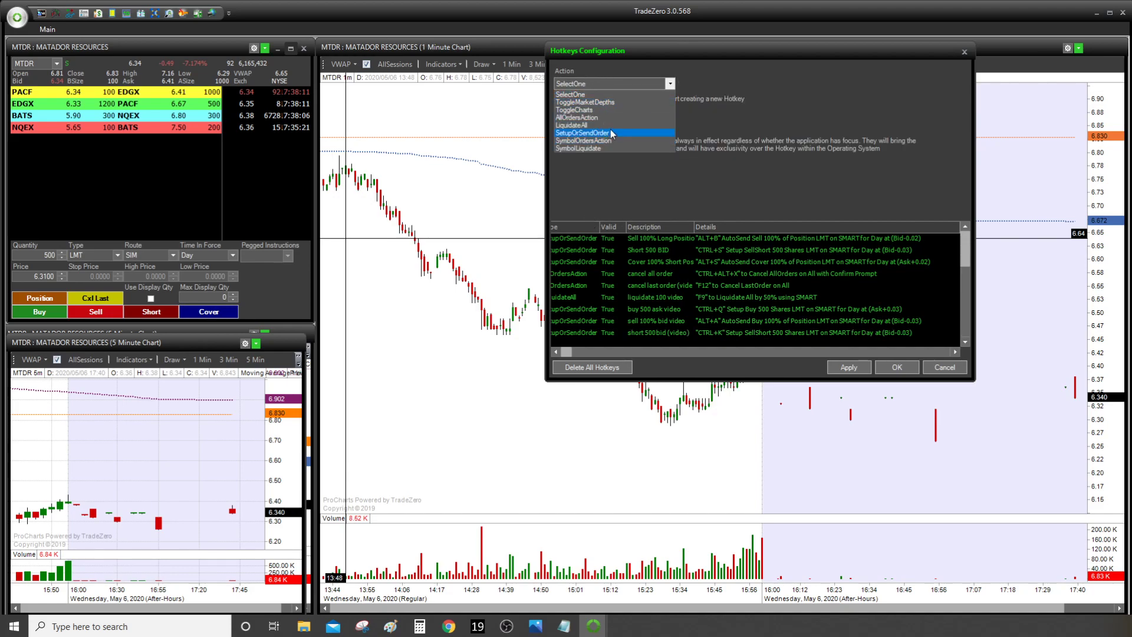
click(629, 132)
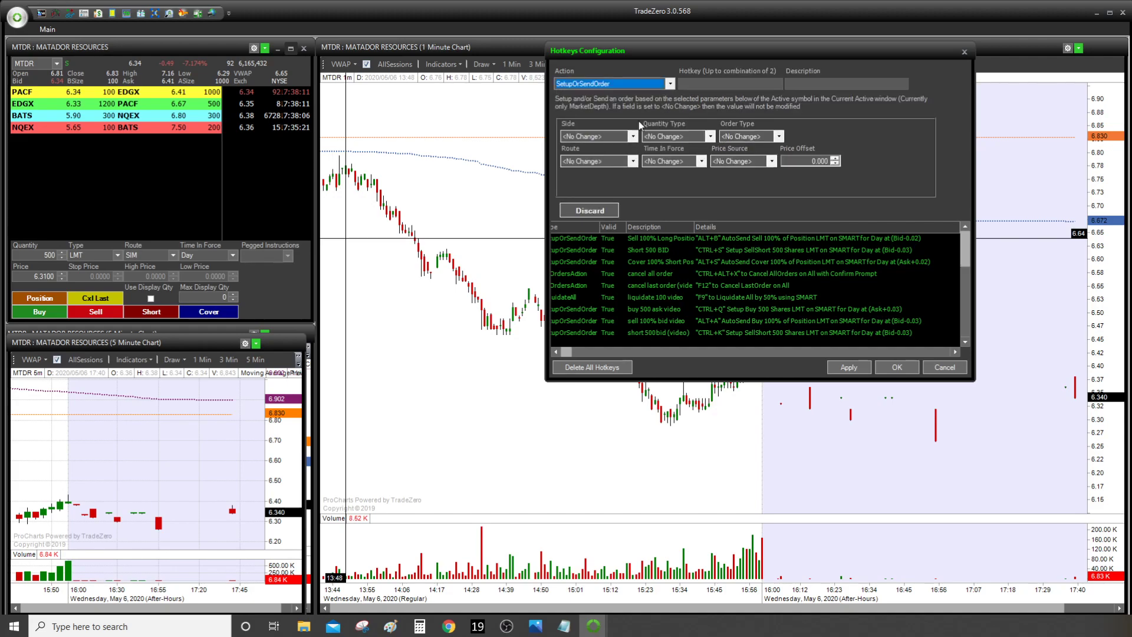
click(745, 86)
key(alt+k)
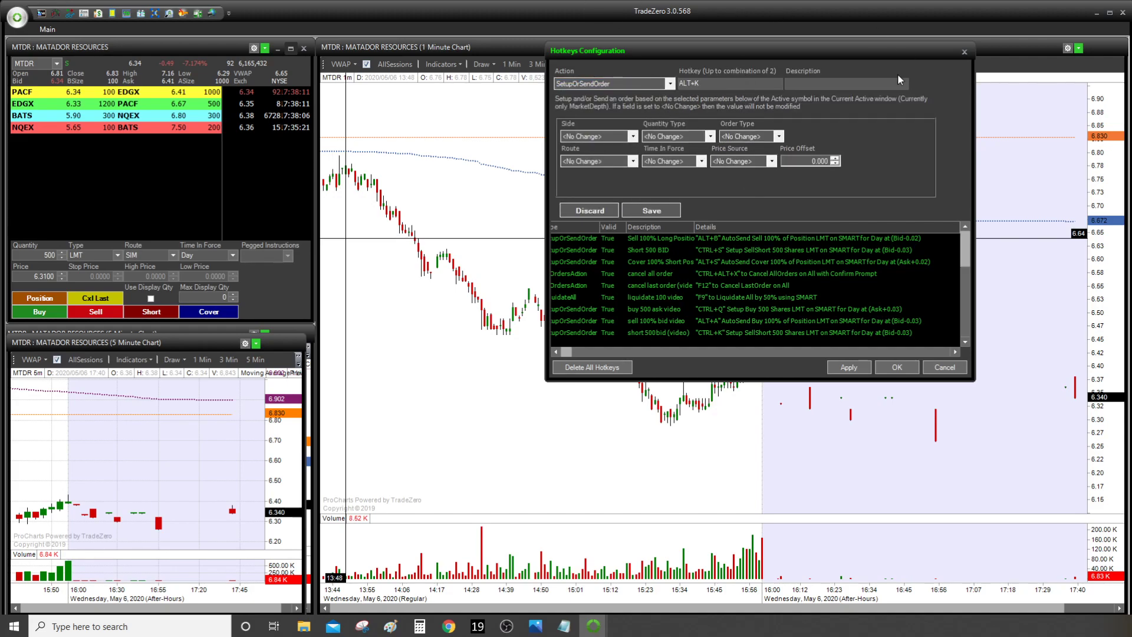
text(cover 100)
key(BackSpace)
text(bid)
click(965, 52)
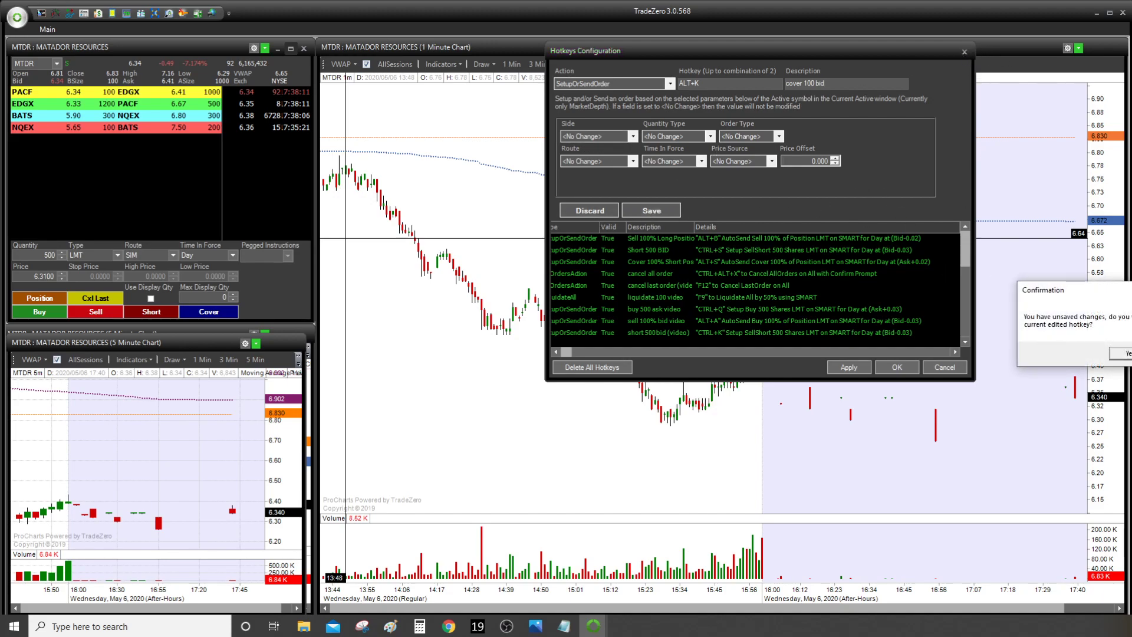
click(1122, 353)
click(589, 210)
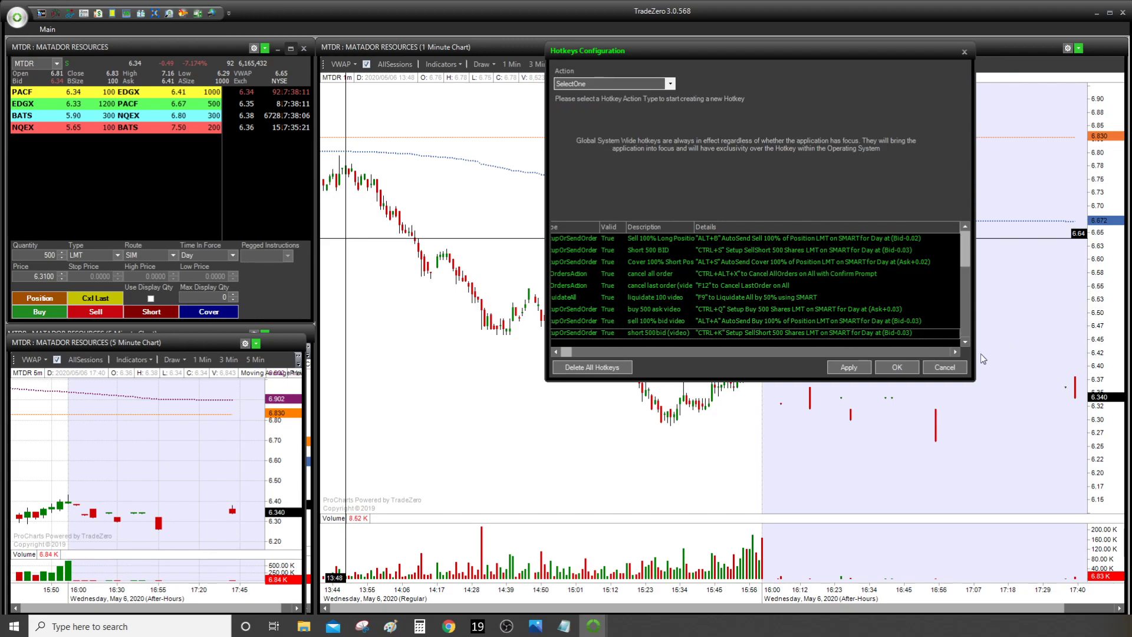
Examine the existing "Short 500 BID" and "Cover 100% Short Position" hotkeys as references for a cover order.
scroll(717, 317, down, 1)
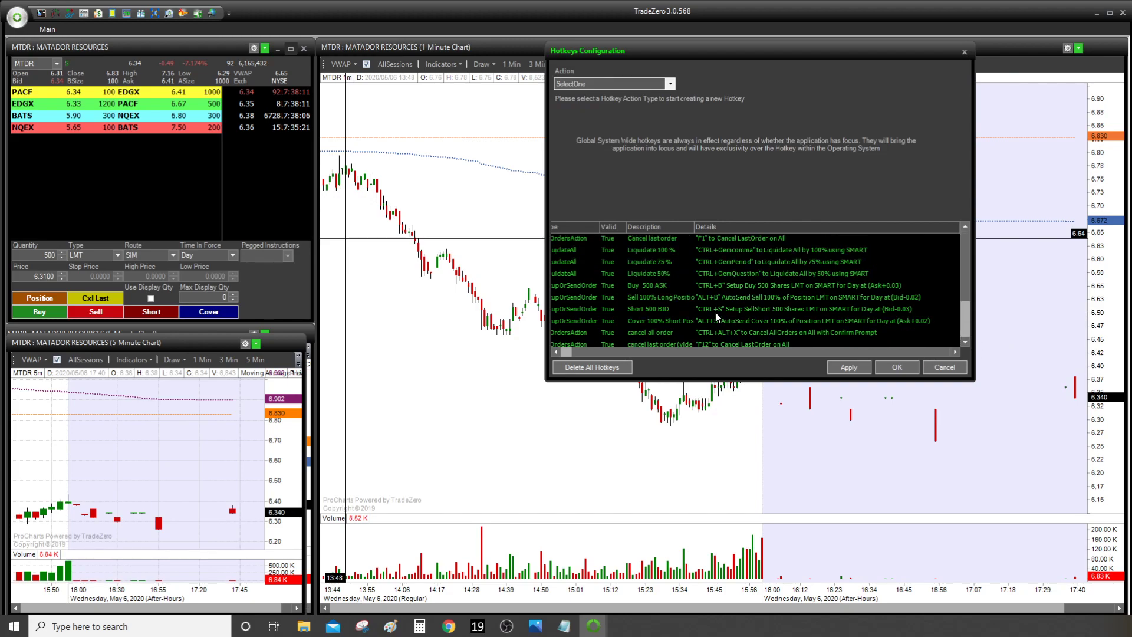
click(644, 316)
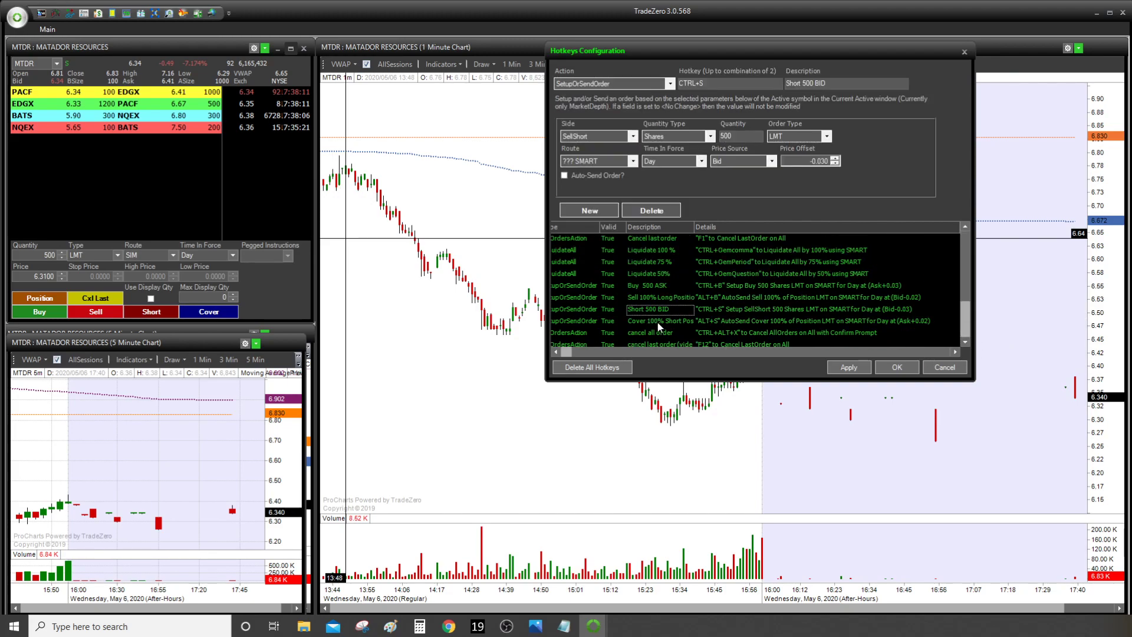
scroll(666, 321, down, 2)
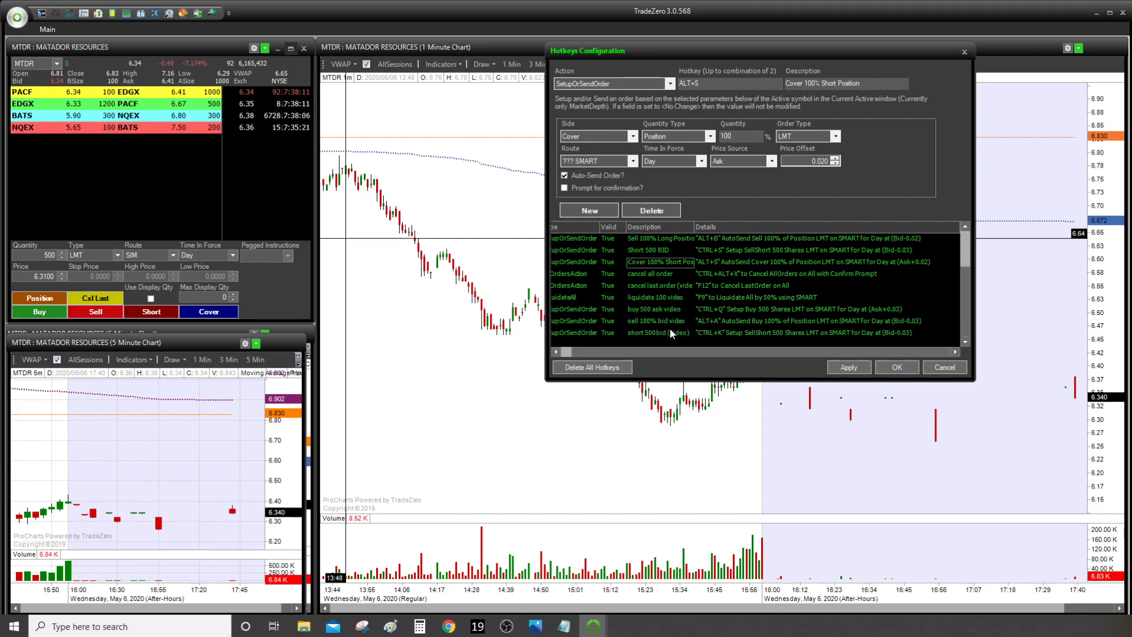
click(669, 333)
Start a new SetupOrSendOrder hotkey and set its side to Cover.
click(590, 211)
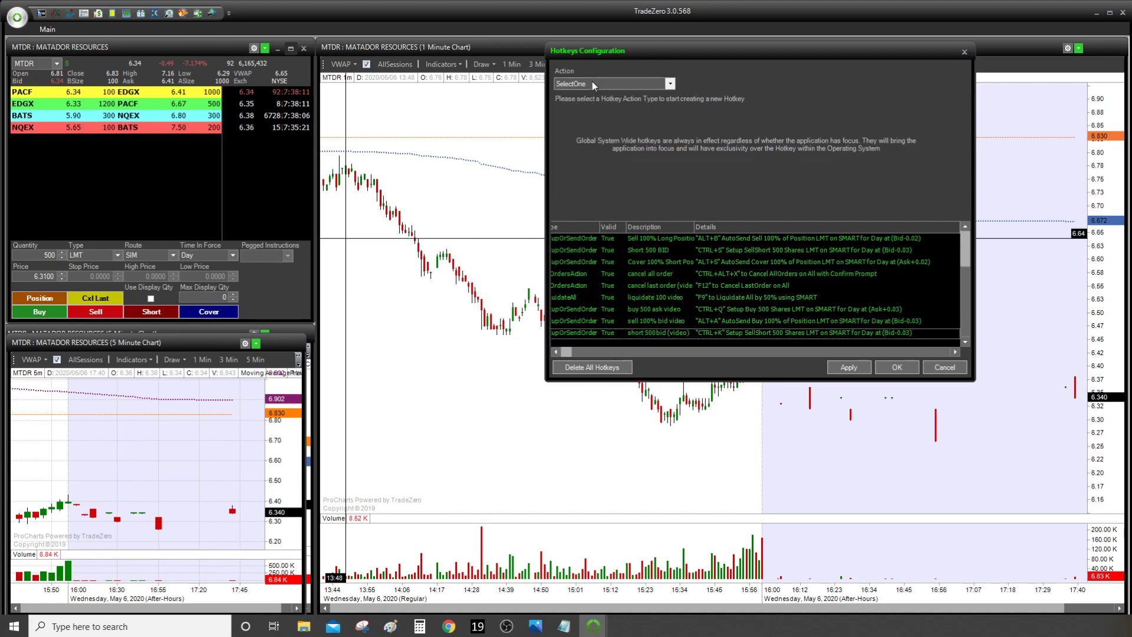
click(613, 84)
click(607, 134)
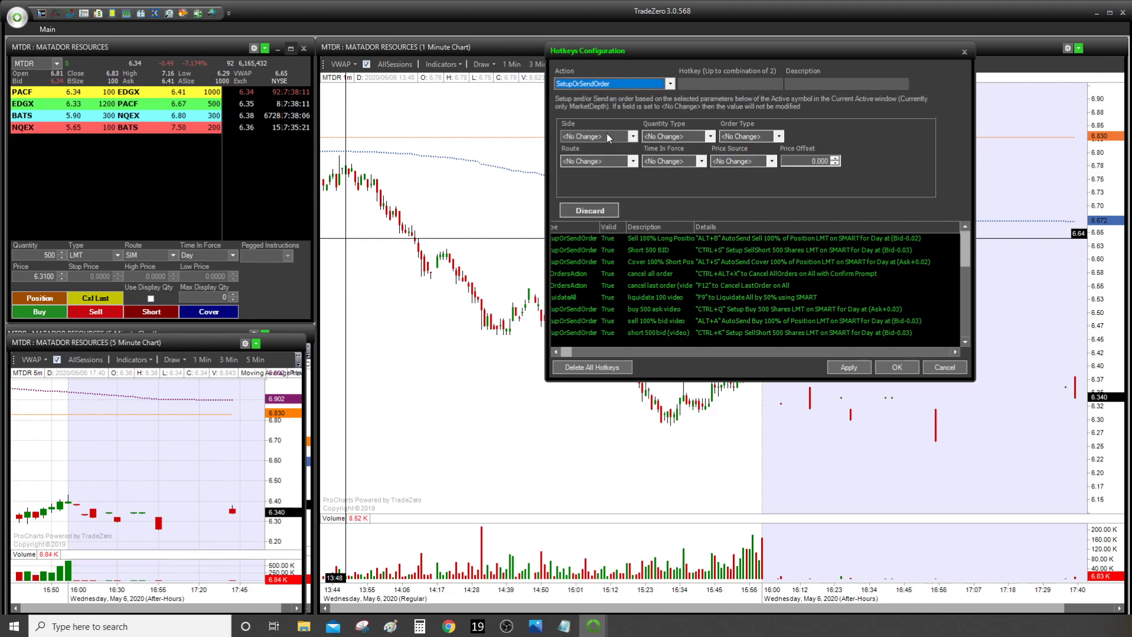
click(595, 137)
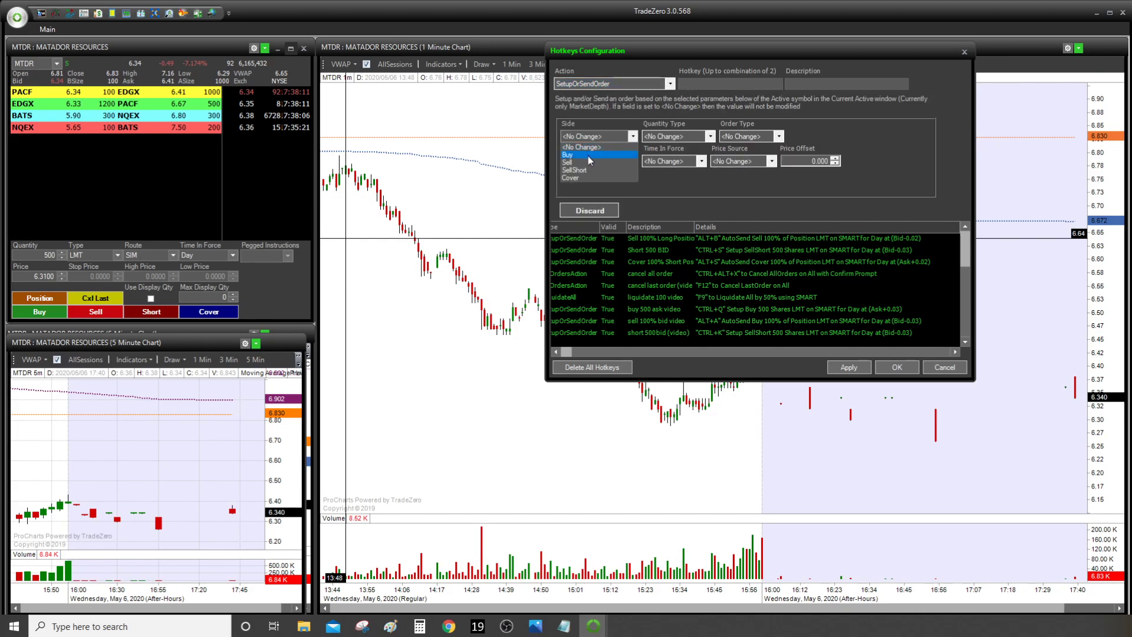
click(578, 178)
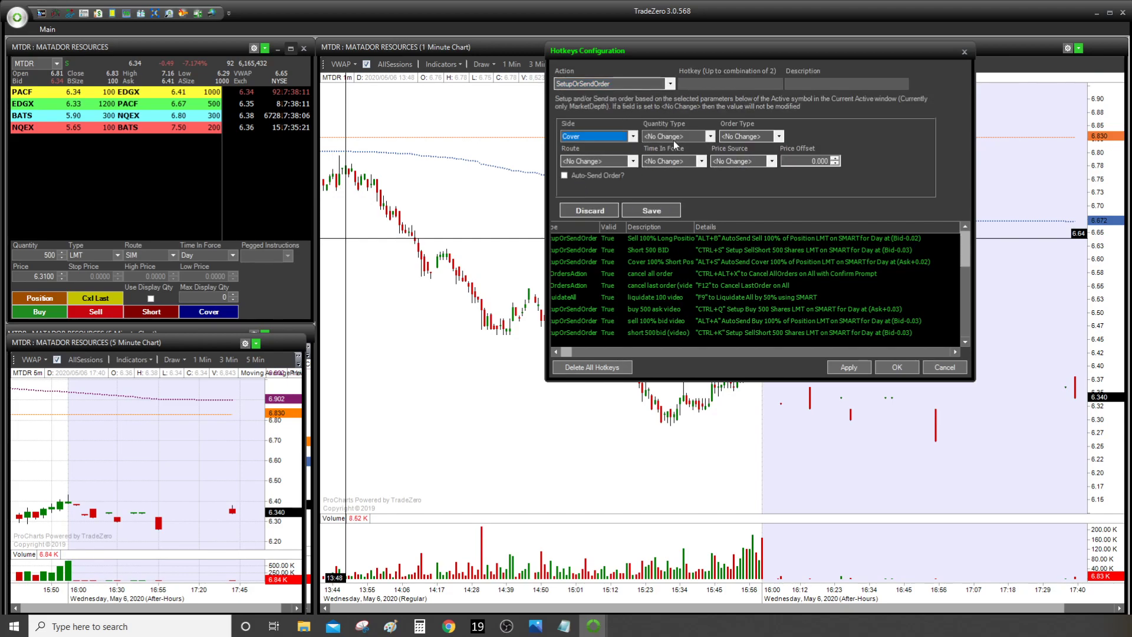
Set the cover order's quantity to 100% of the position.
click(673, 138)
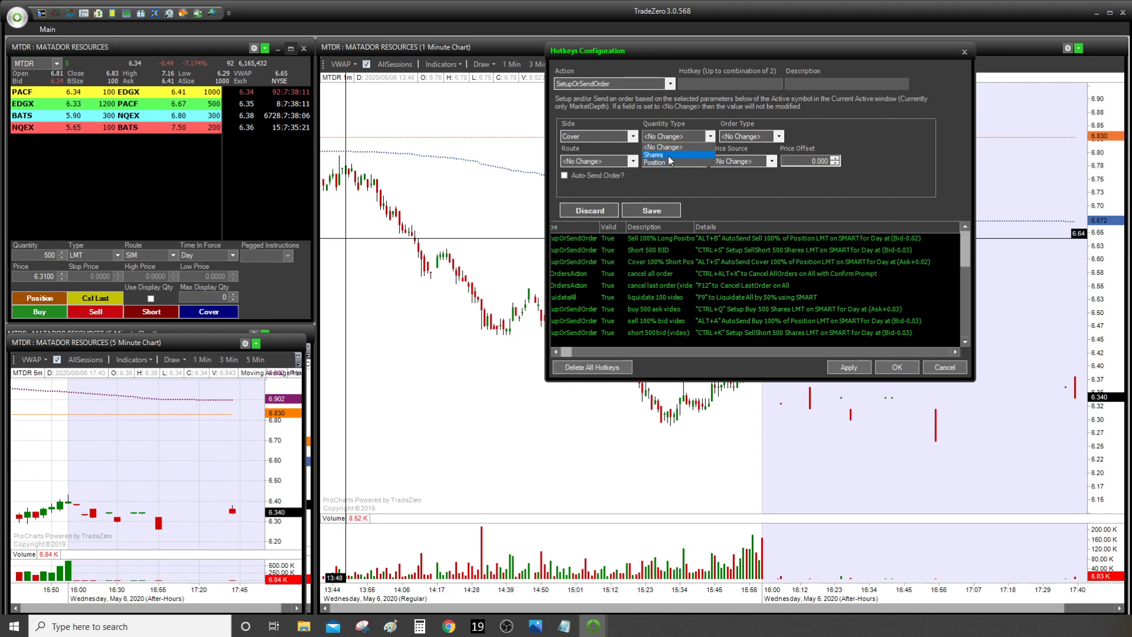
click(669, 160)
click(745, 136)
key(ctrl+a)
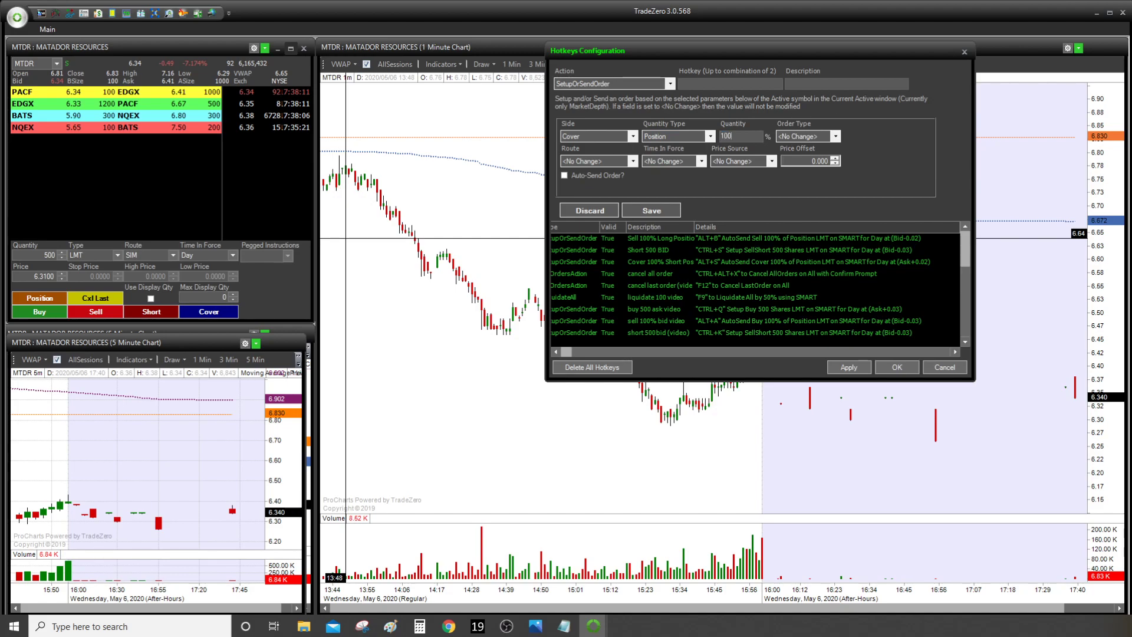
Set the cover order's type to LMT, route to SMART, time in force to Day and price source to Ask.
click(835, 136)
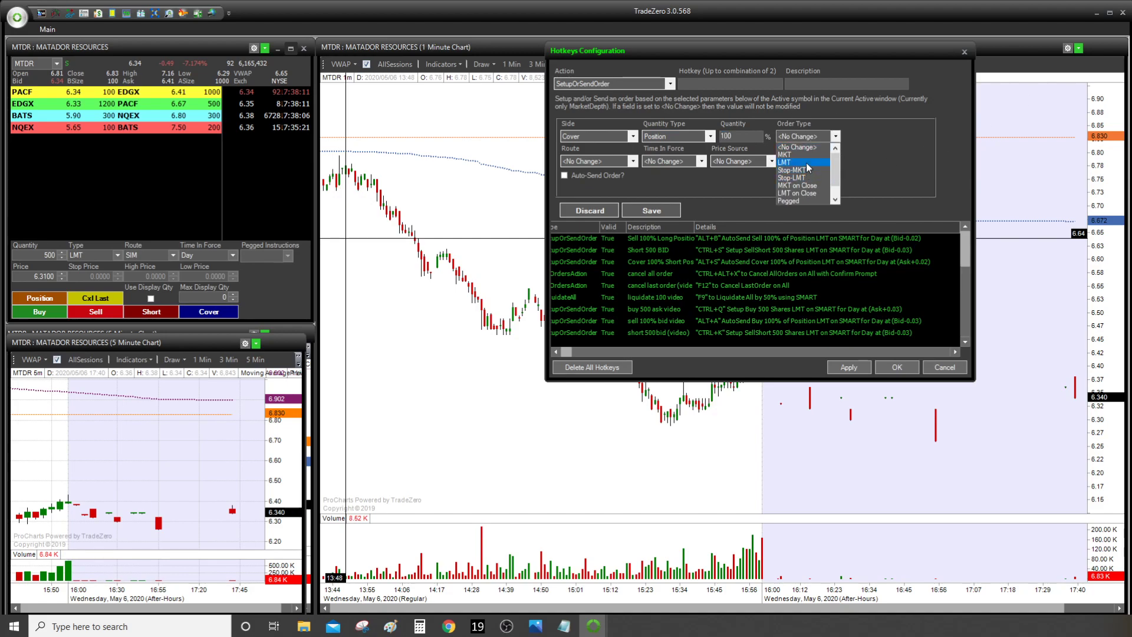
click(806, 164)
click(583, 163)
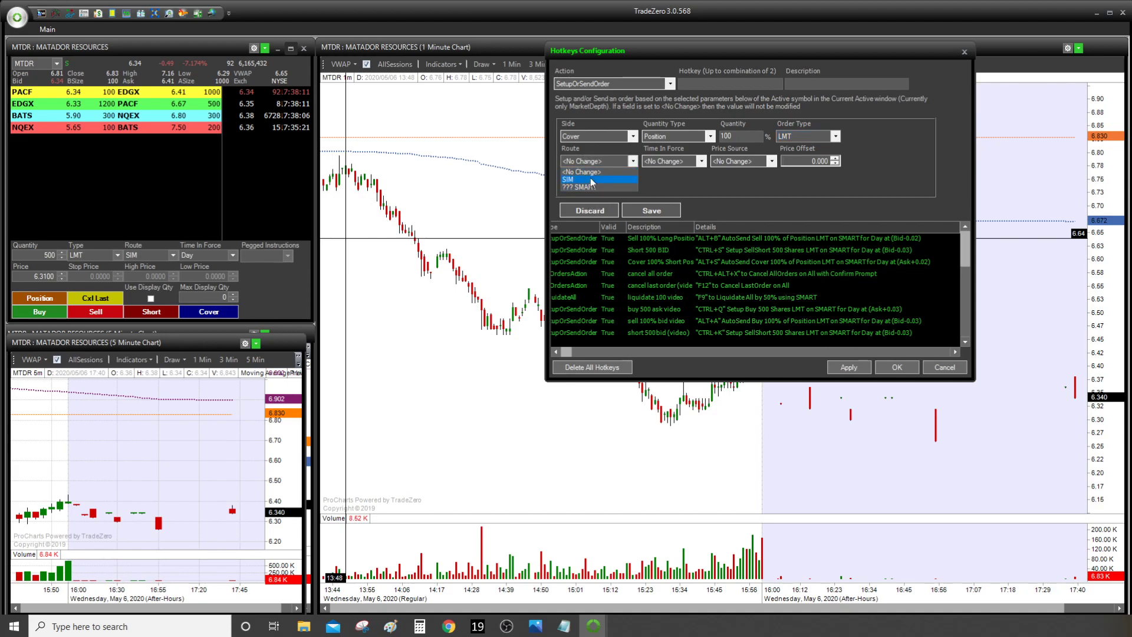
click(588, 187)
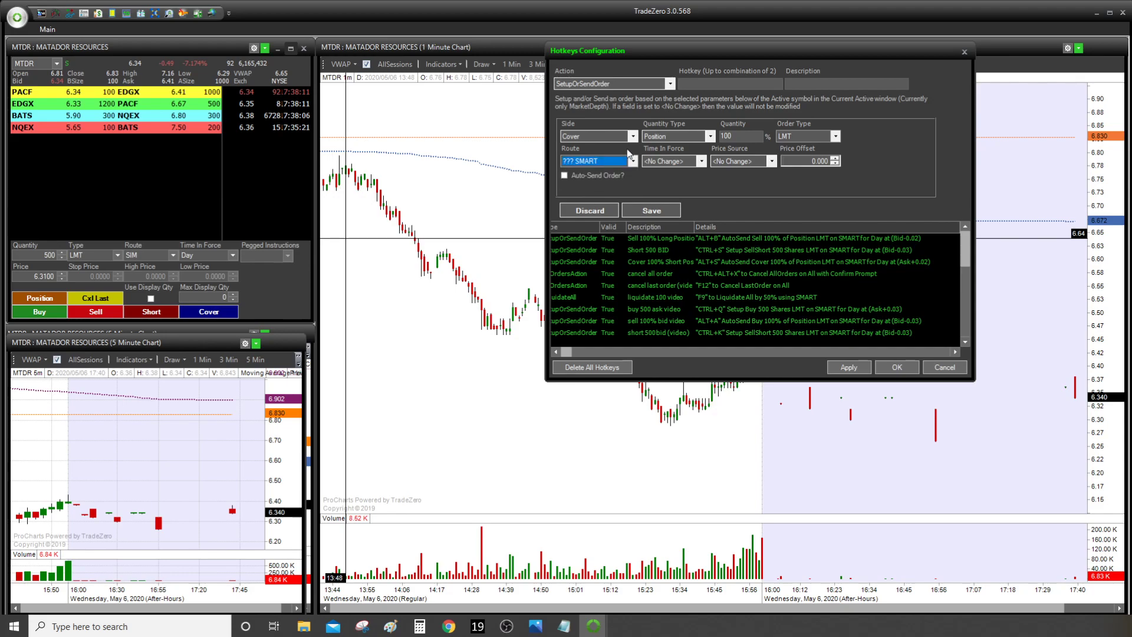
click(670, 161)
click(658, 187)
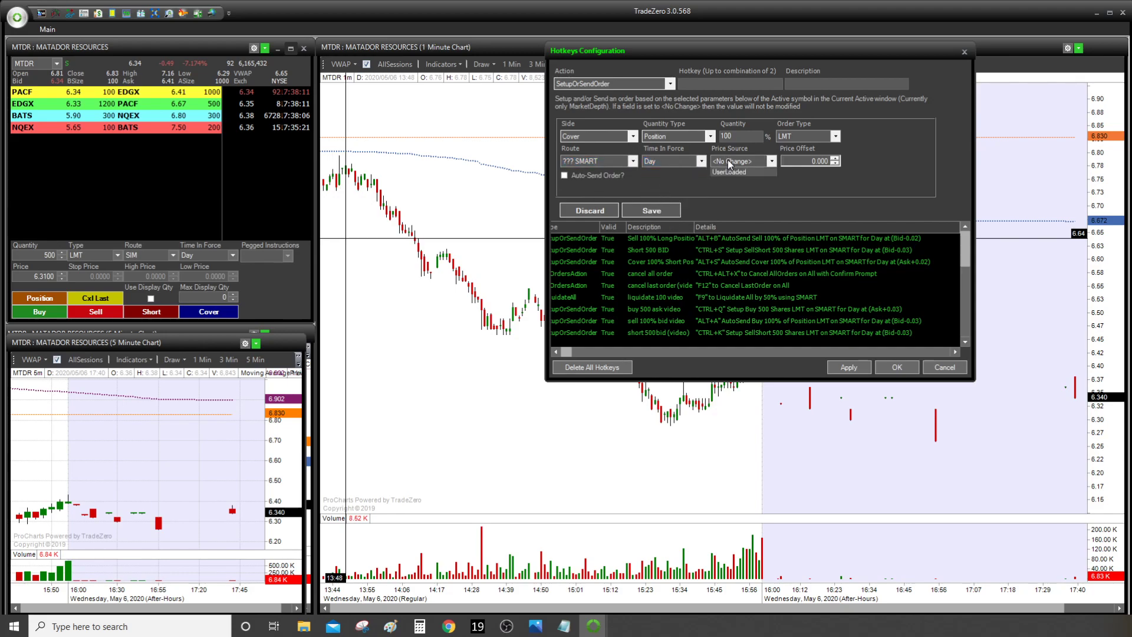
click(741, 161)
click(728, 202)
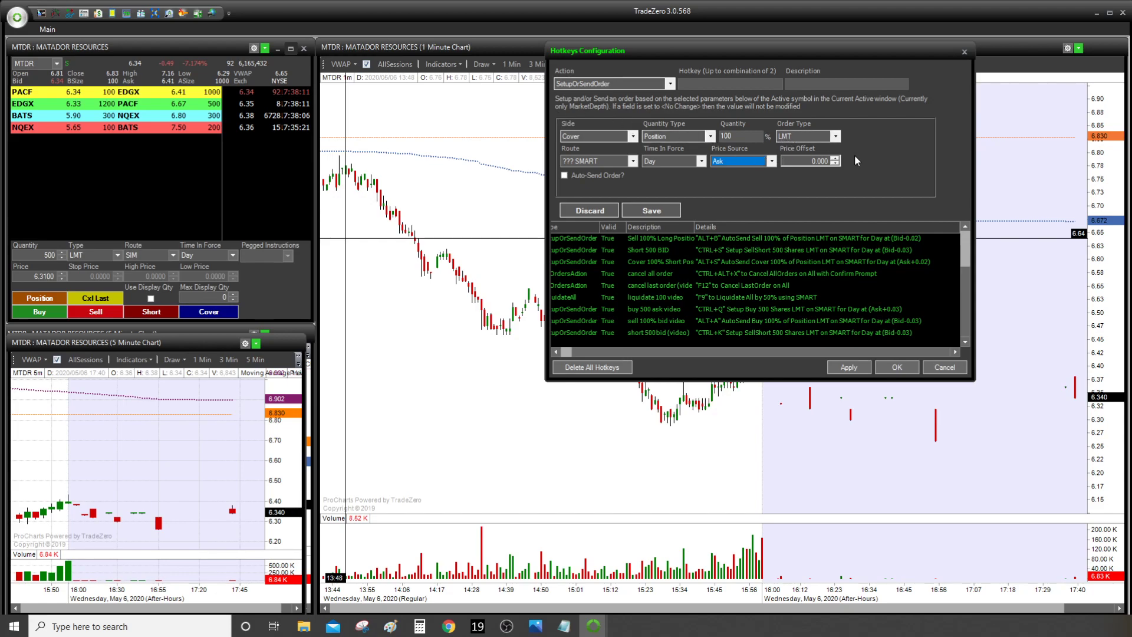
Set the cover order's price offset to 0.030.
click(835, 164)
click(834, 164)
click(835, 164)
click(835, 164)
click(835, 164)
click(835, 158)
click(835, 158)
click(835, 158)
click(835, 158)
click(835, 158)
click(834, 158)
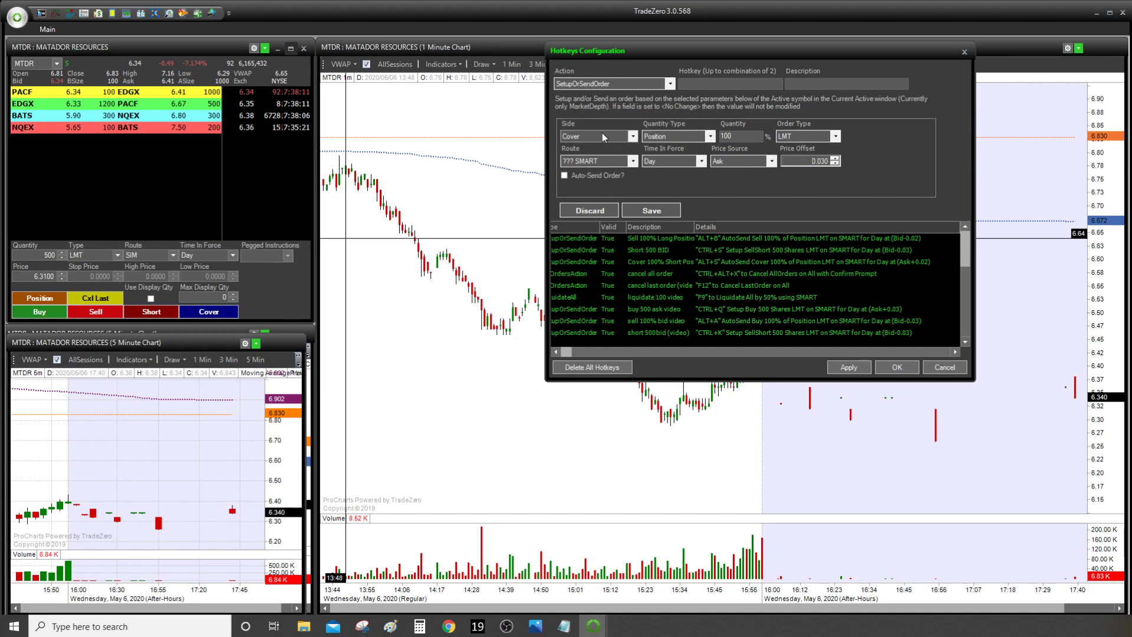
Enable auto-send for the cover order and save it under the hotkey ALT+K with the description "cover ask".
click(582, 176)
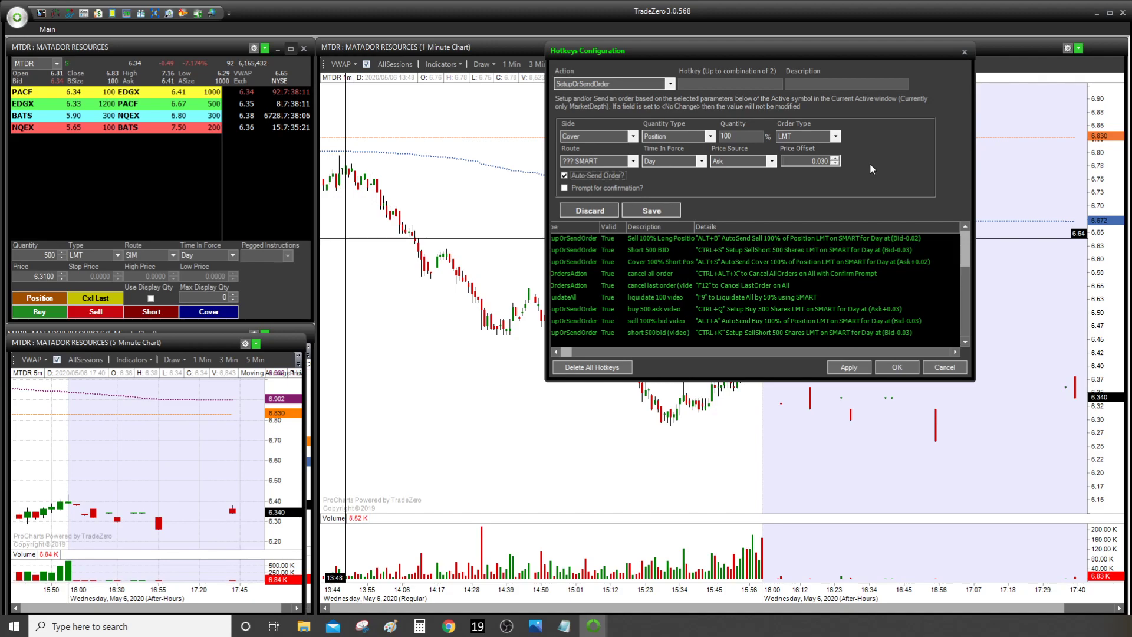
click(652, 211)
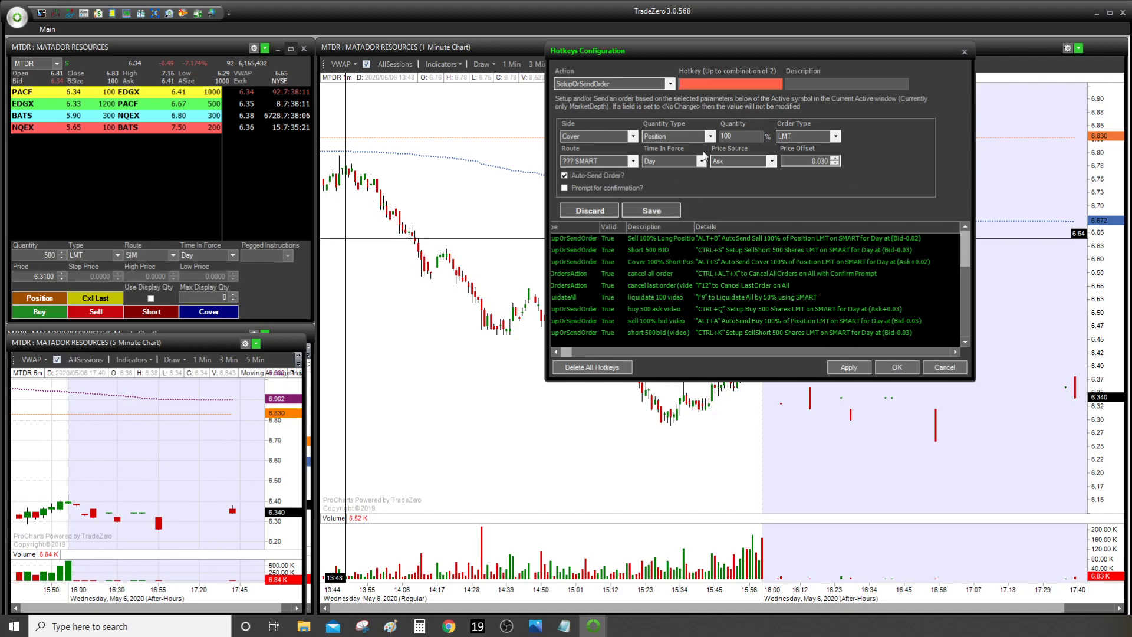
click(782, 90)
key(alt+k)
text(cover)
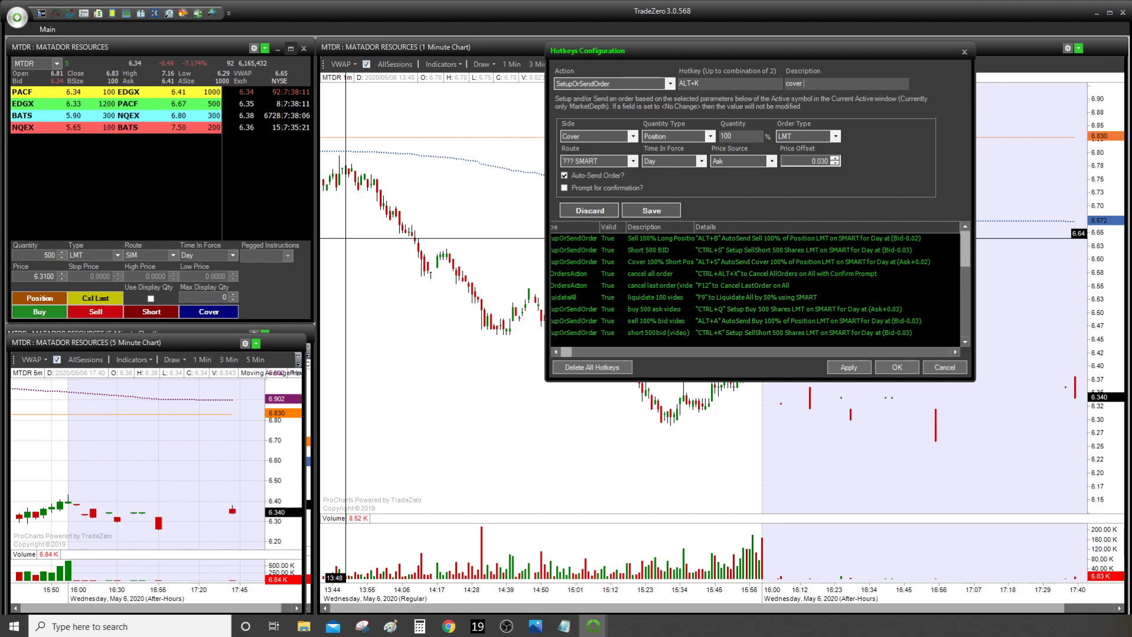
text( 10as)
click(669, 210)
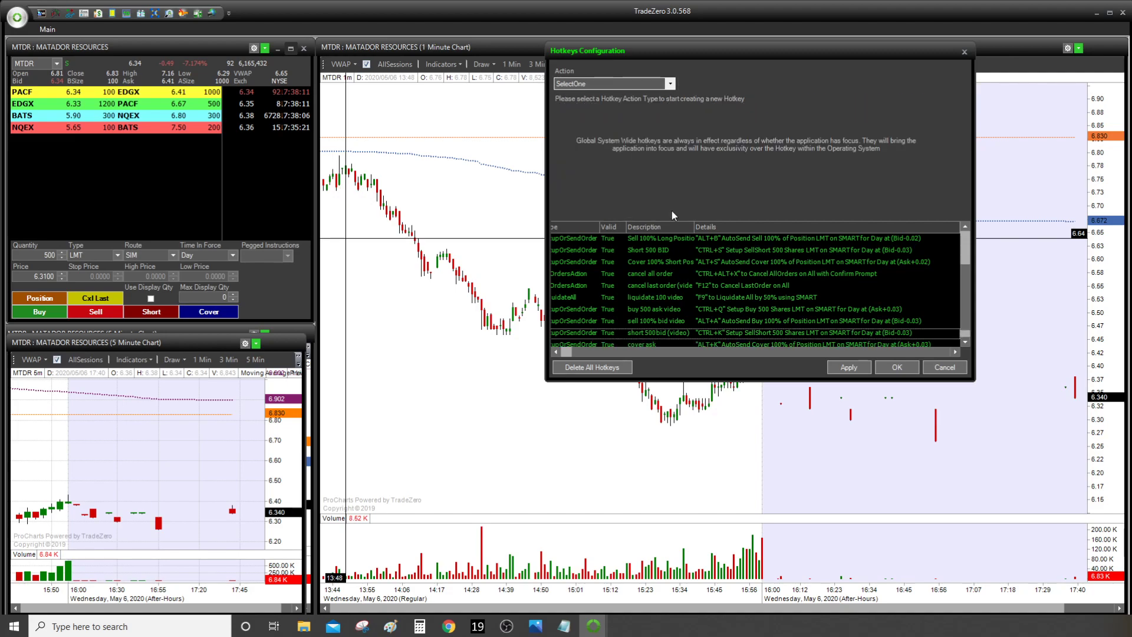
Change the saved "cover ask" hotkey's action to AllOrdersAction and its selection to AllOrders.
click(652, 336)
scroll(664, 348, up, 2)
scroll(693, 293, down, 2)
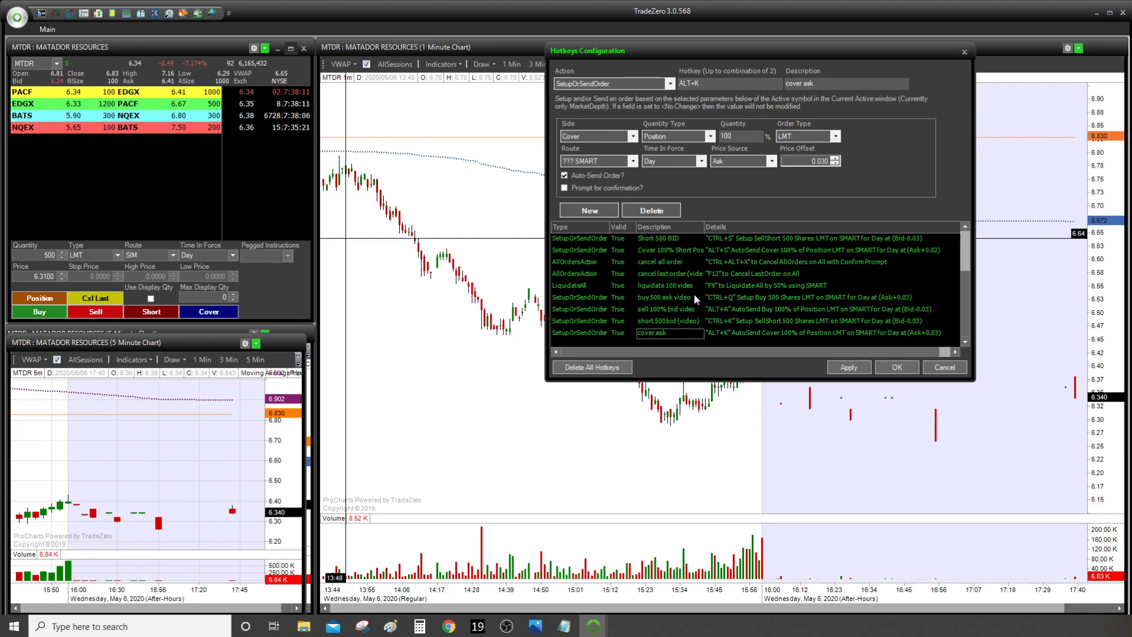
click(611, 83)
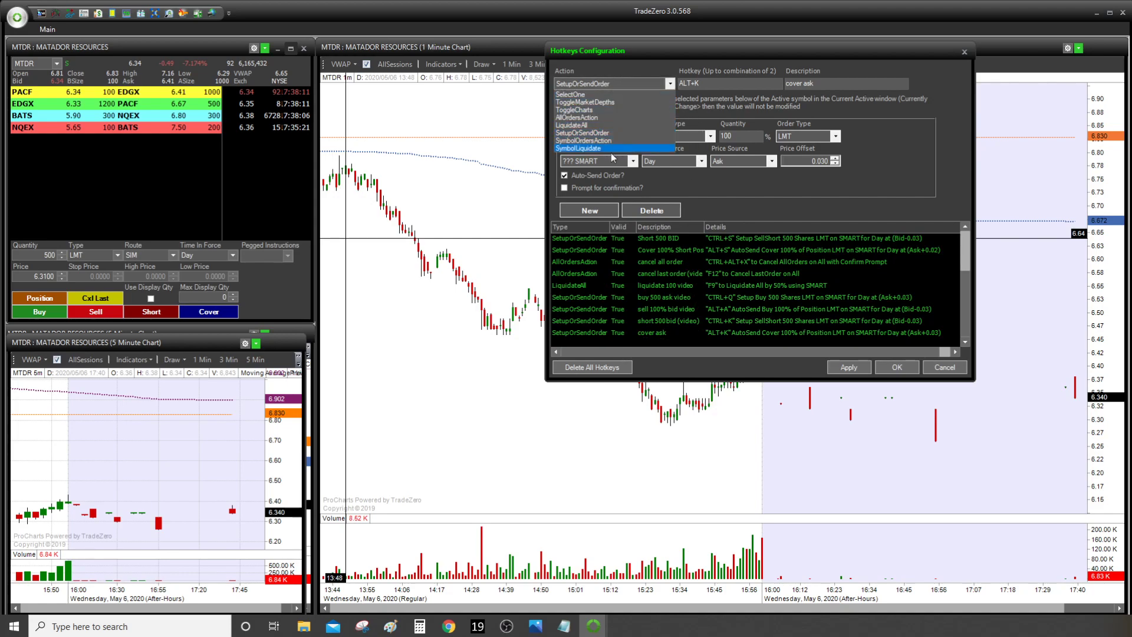
click(621, 117)
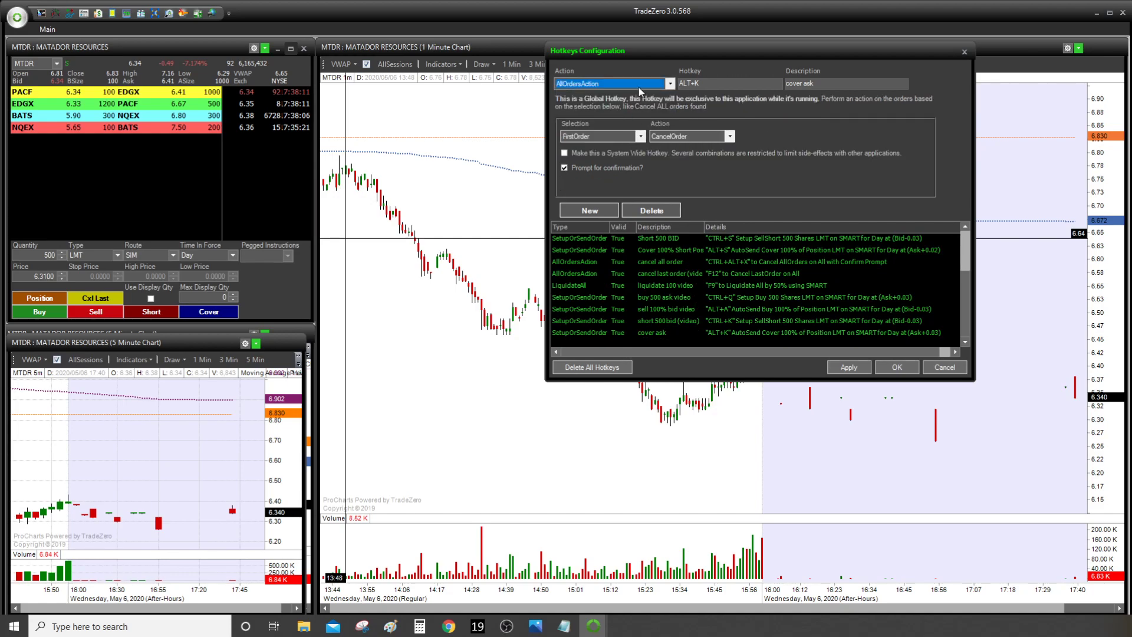
click(604, 139)
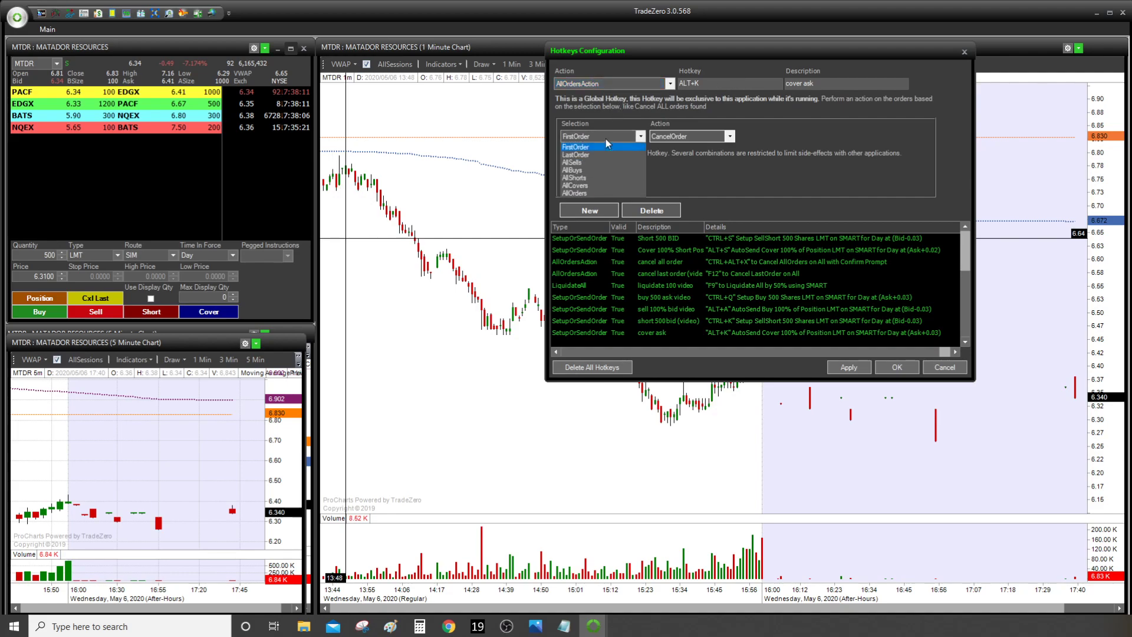
click(602, 194)
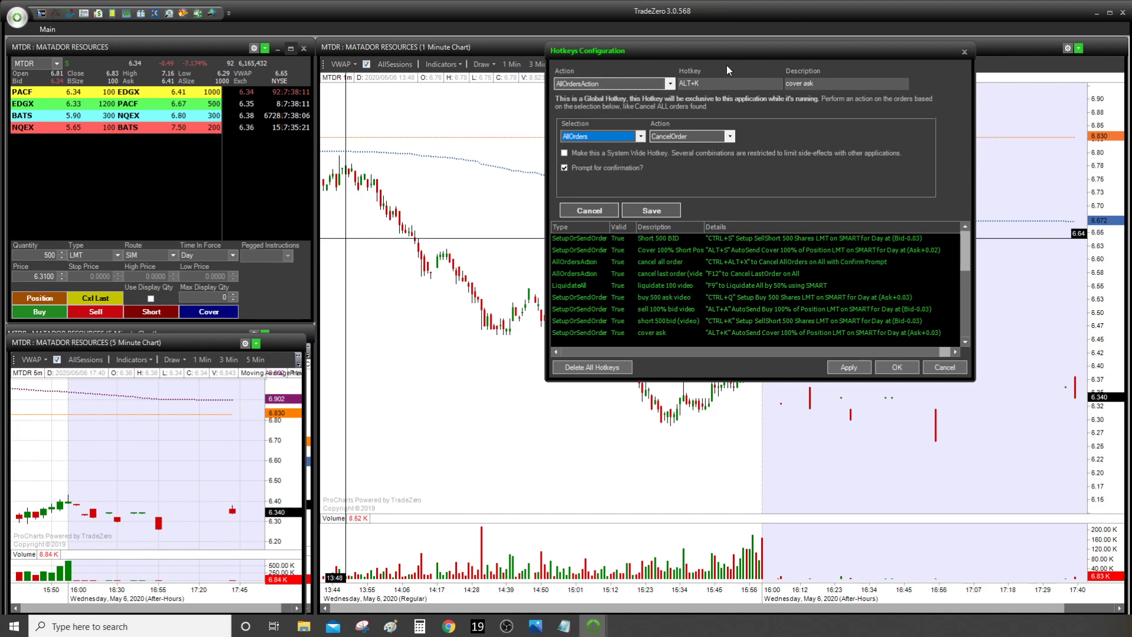
Save the AllOrders CancelOrder hotkey as CTRL+ALT+T, described "cancel all orders", with the confirmation prompt turned off.
double_click(735, 82)
text(cancel all orde)
click(585, 139)
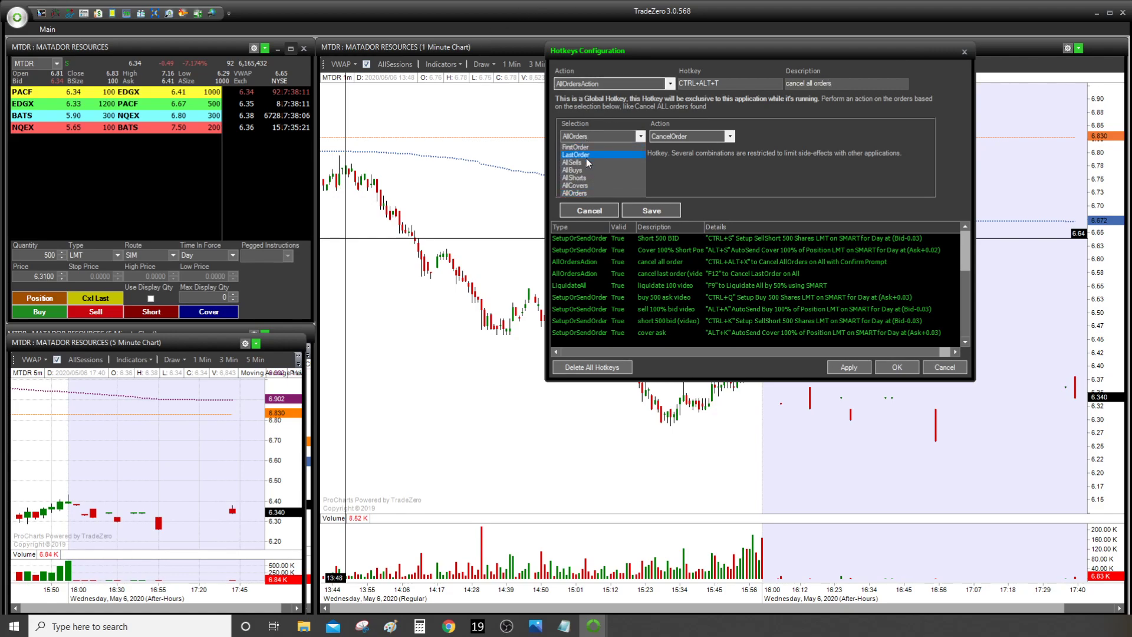
click(588, 192)
click(685, 140)
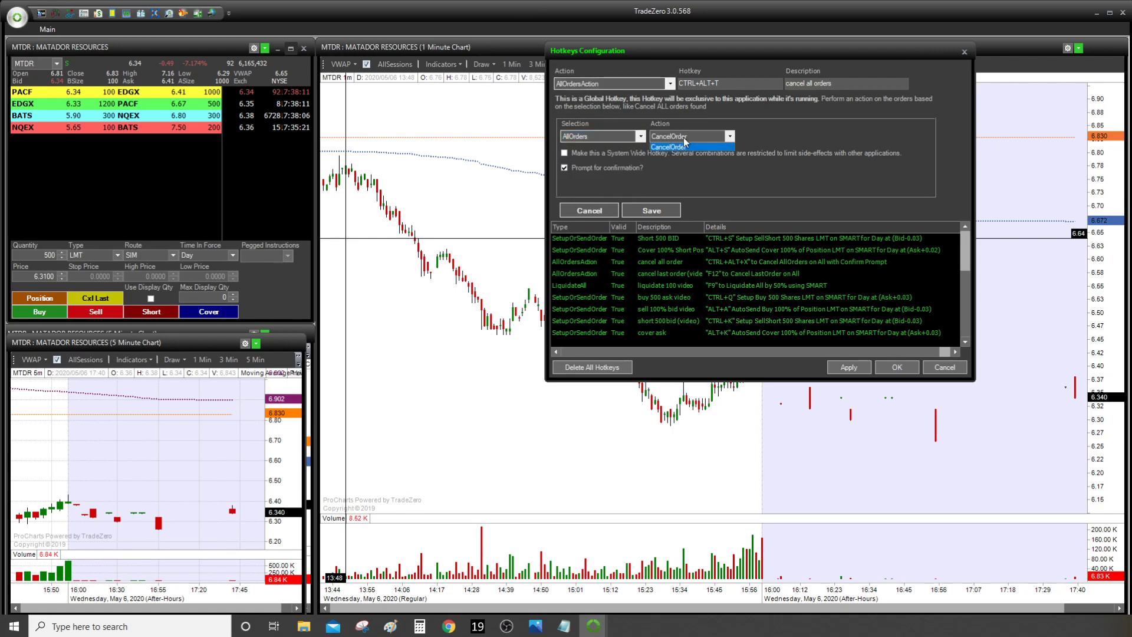
click(685, 148)
click(603, 137)
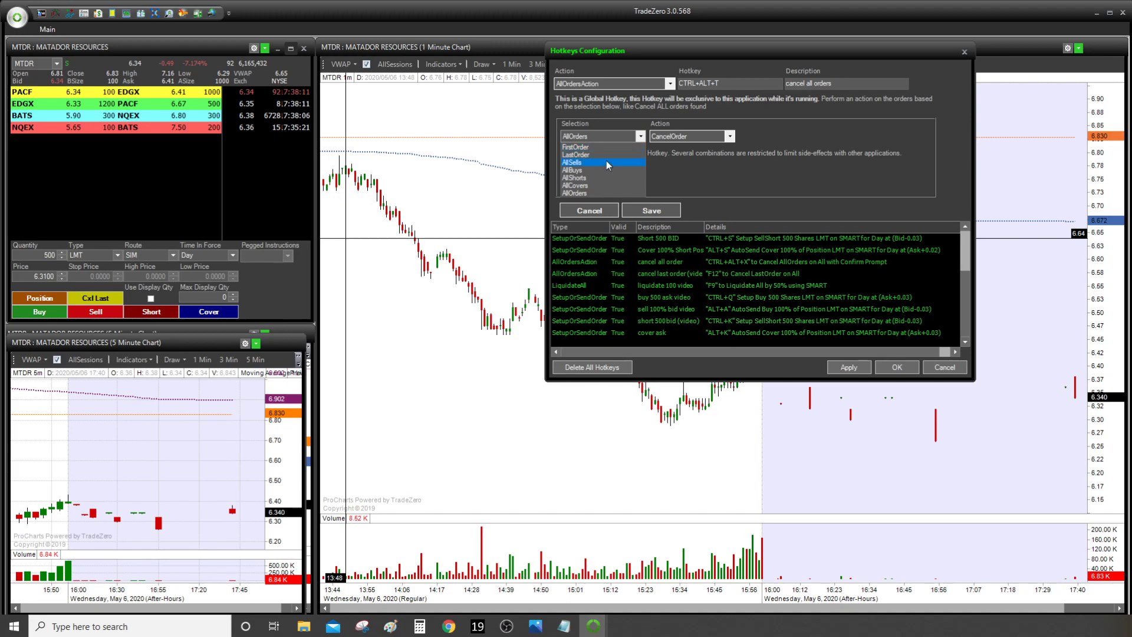
click(581, 193)
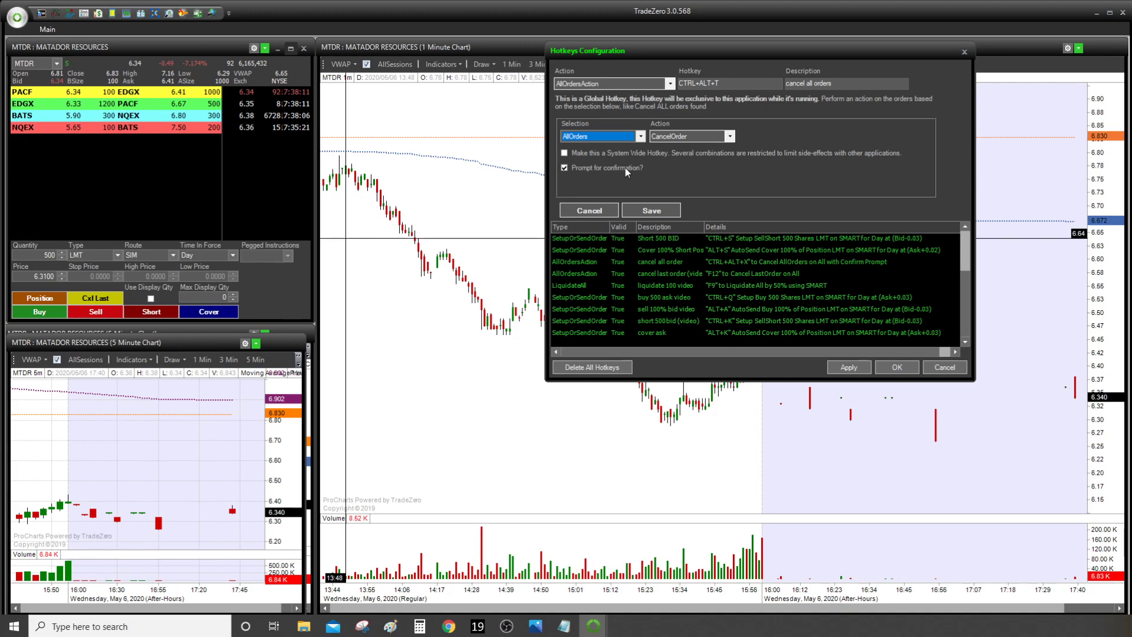
click(655, 211)
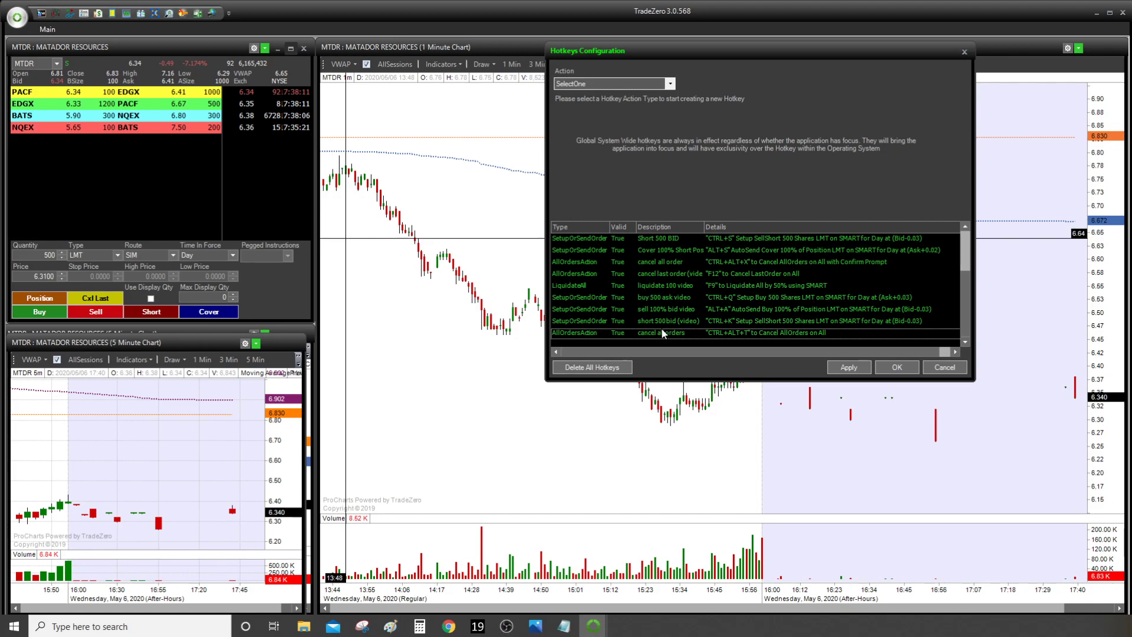
Review the settings of the cancel last order, liquidate 100, buy 500 ask, sell 100% bid, short 500 bid and cancel all orders hotkeys.
scroll(663, 330, down, 2)
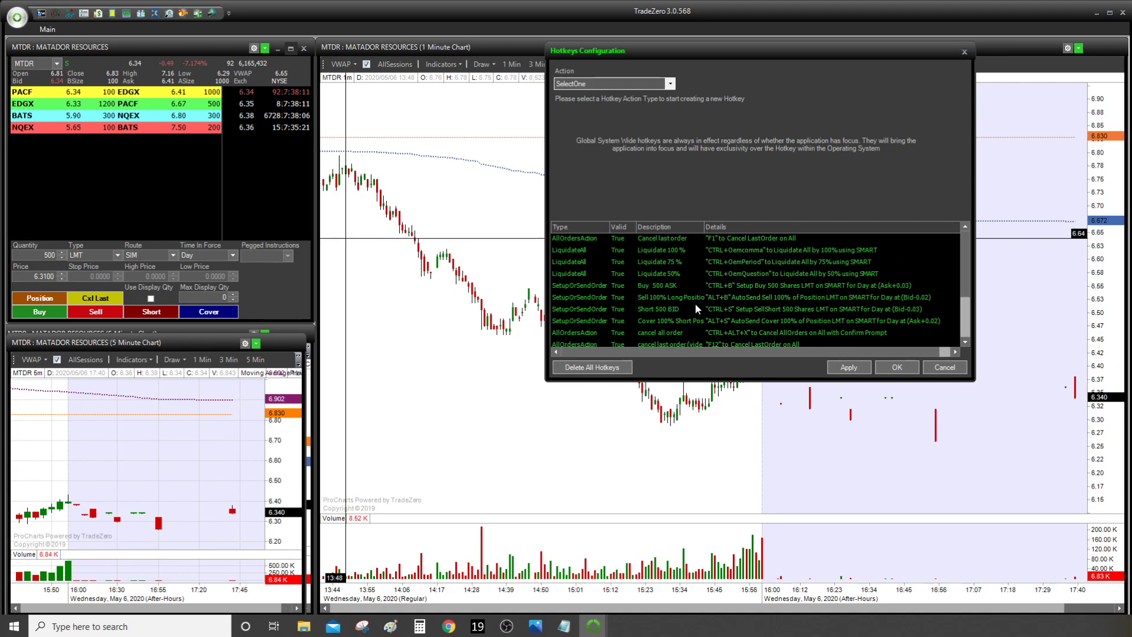
scroll(699, 309, down, 2)
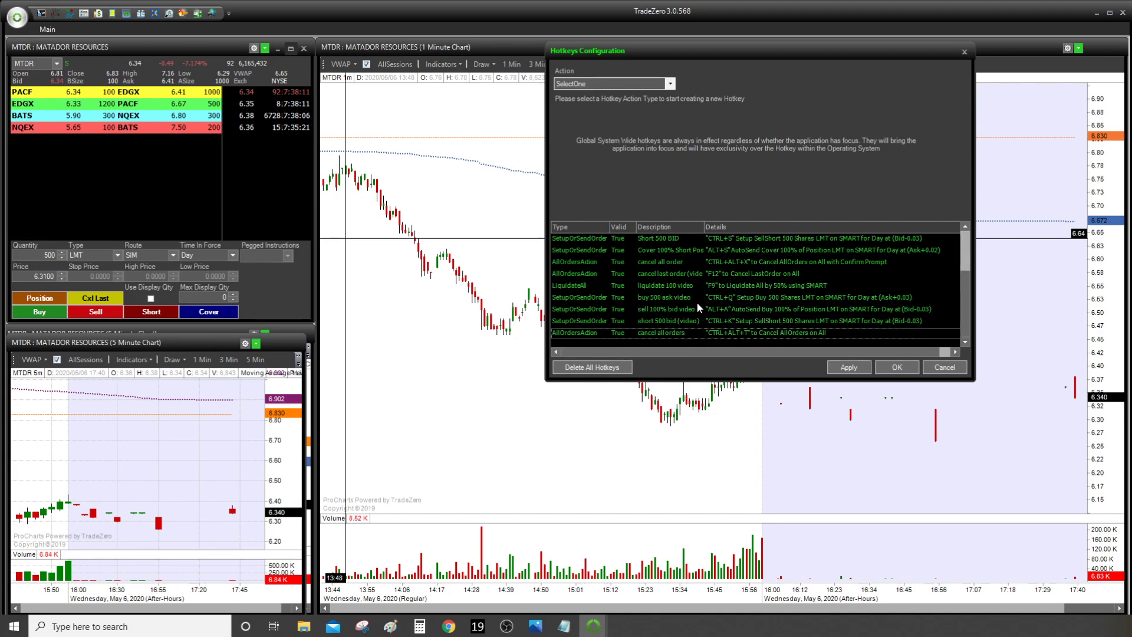
click(659, 275)
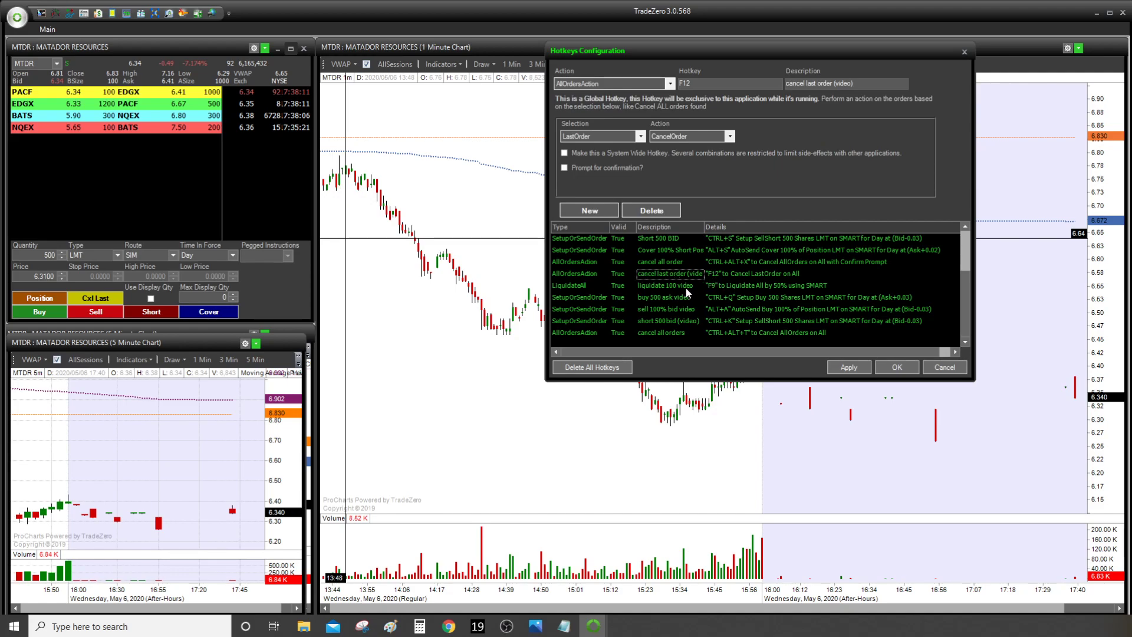
click(678, 288)
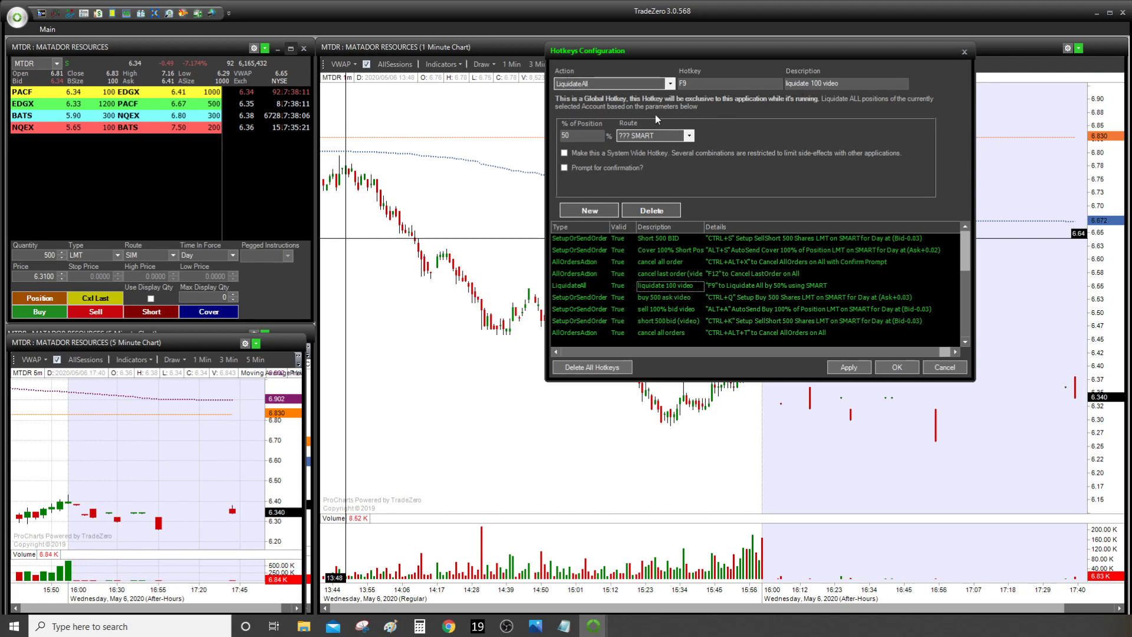
click(575, 134)
click(673, 299)
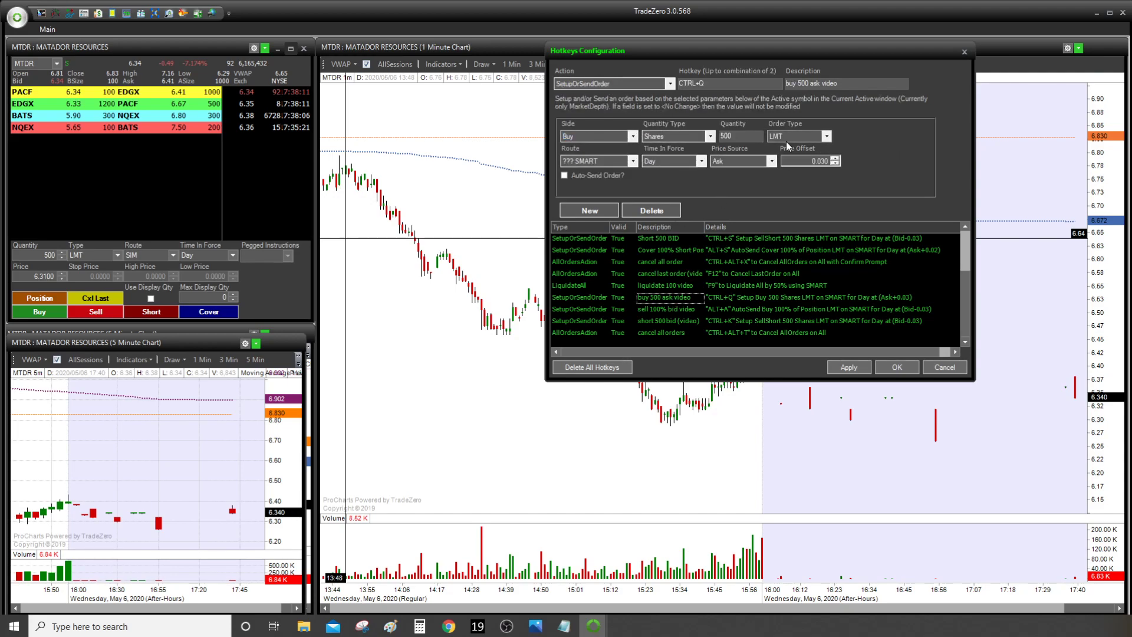
click(671, 309)
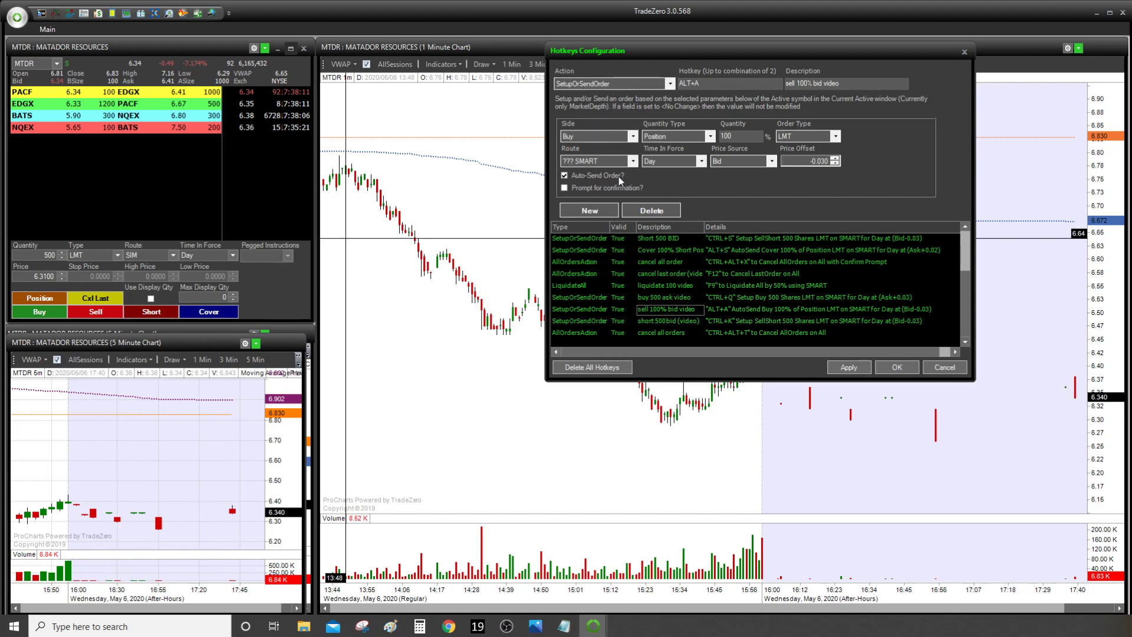
click(664, 322)
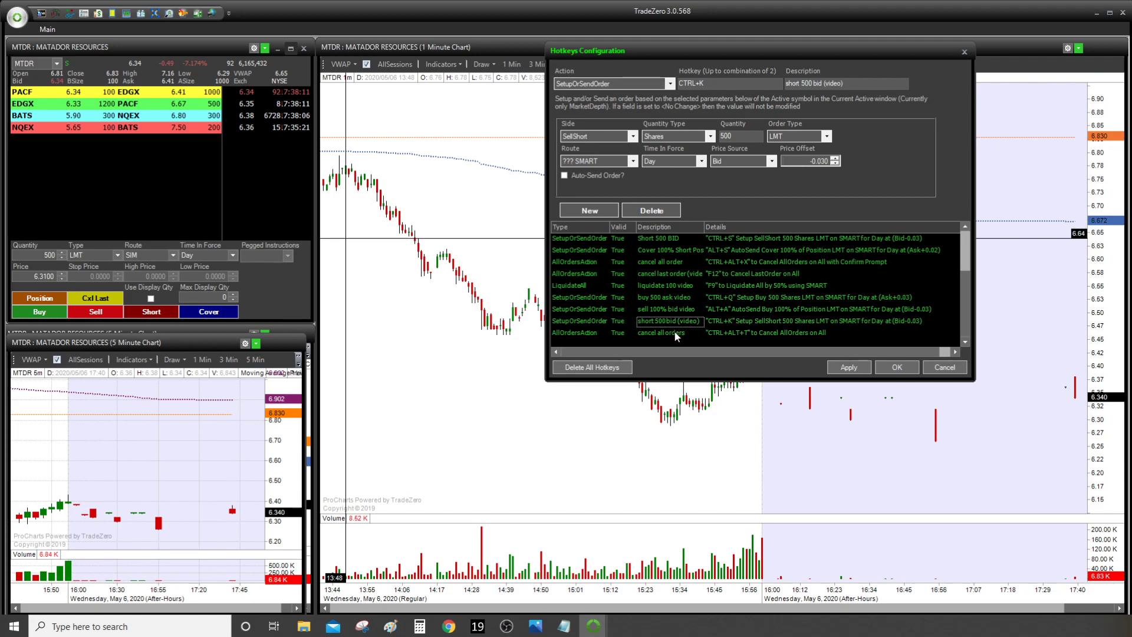
click(676, 333)
click(688, 319)
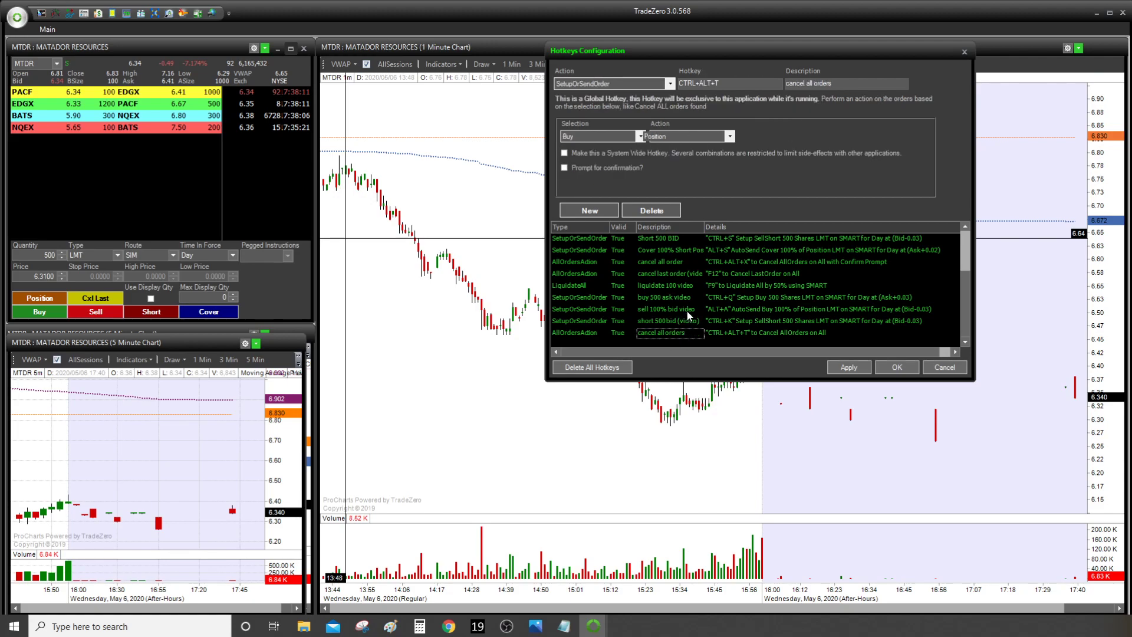